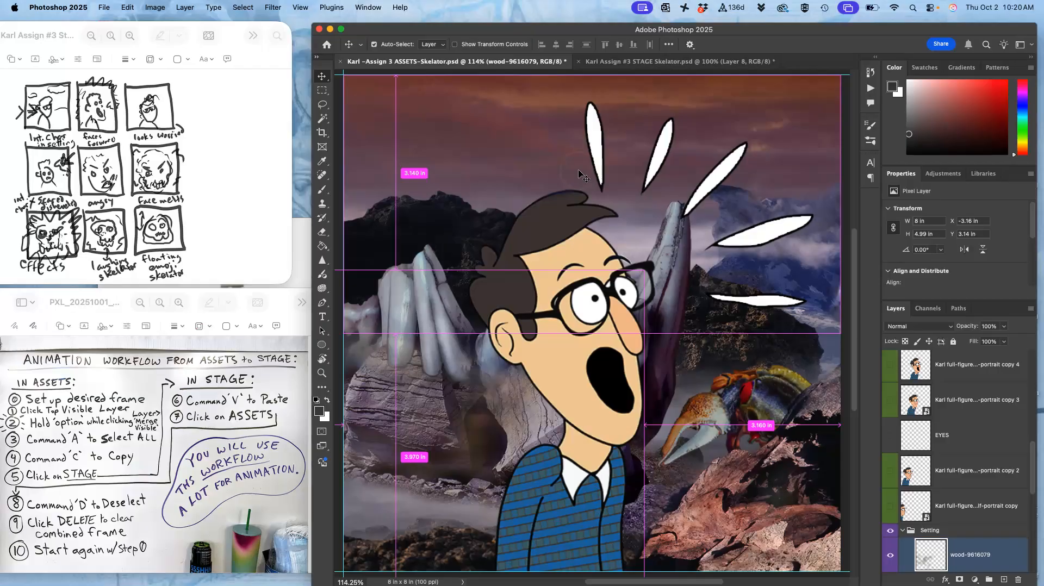
Compare the character frame in the ASSETS document with the latest frame in the STAGE document
left_click(655, 62)
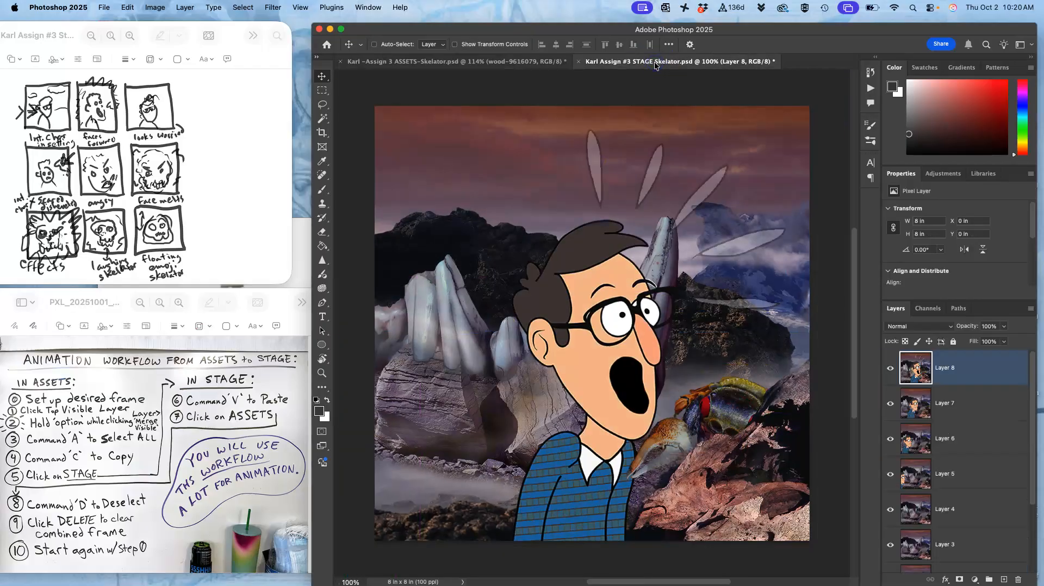
left_click(537, 61)
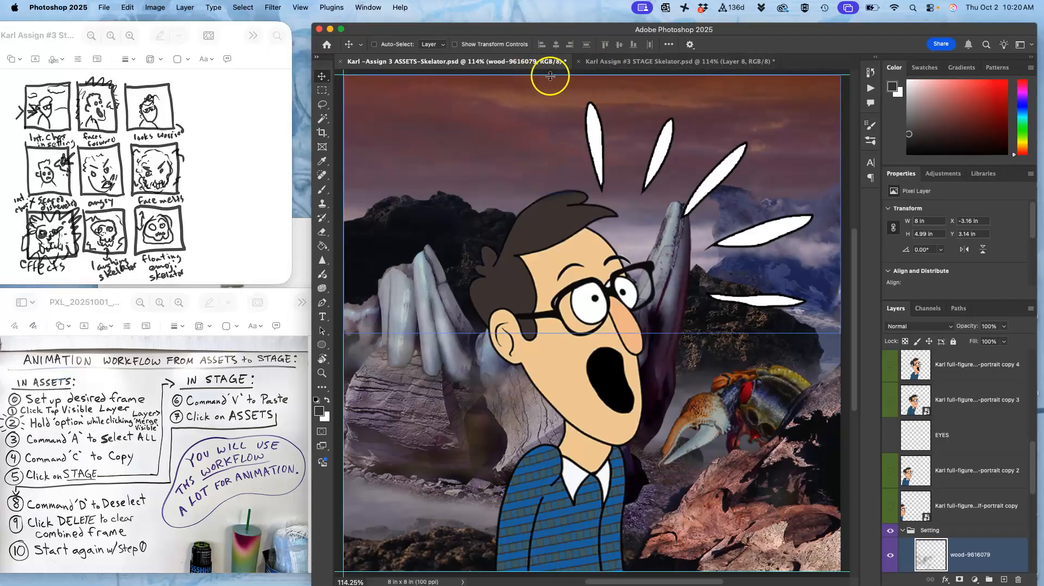
left_click(647, 61)
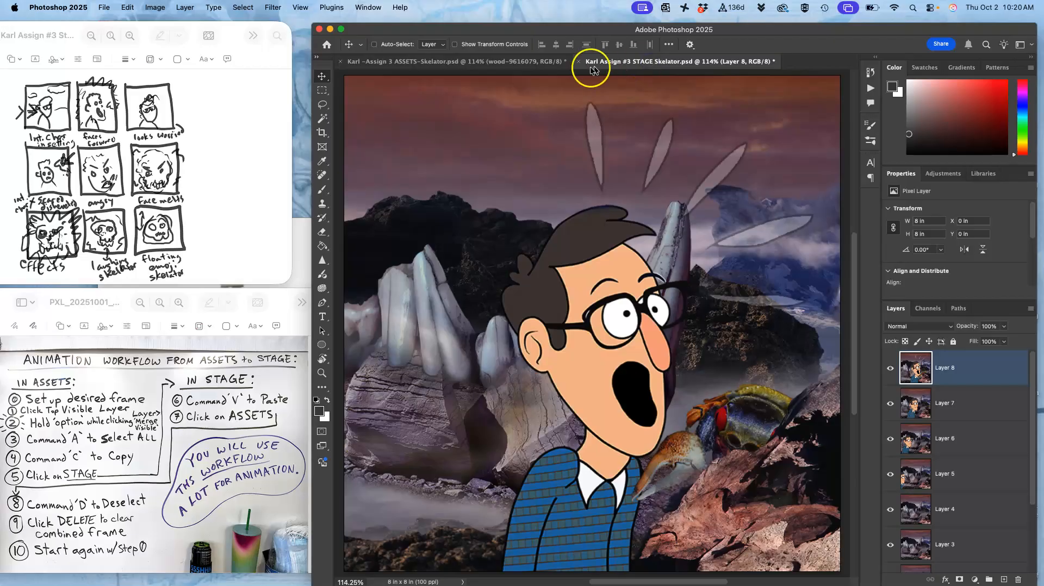
left_click(536, 61)
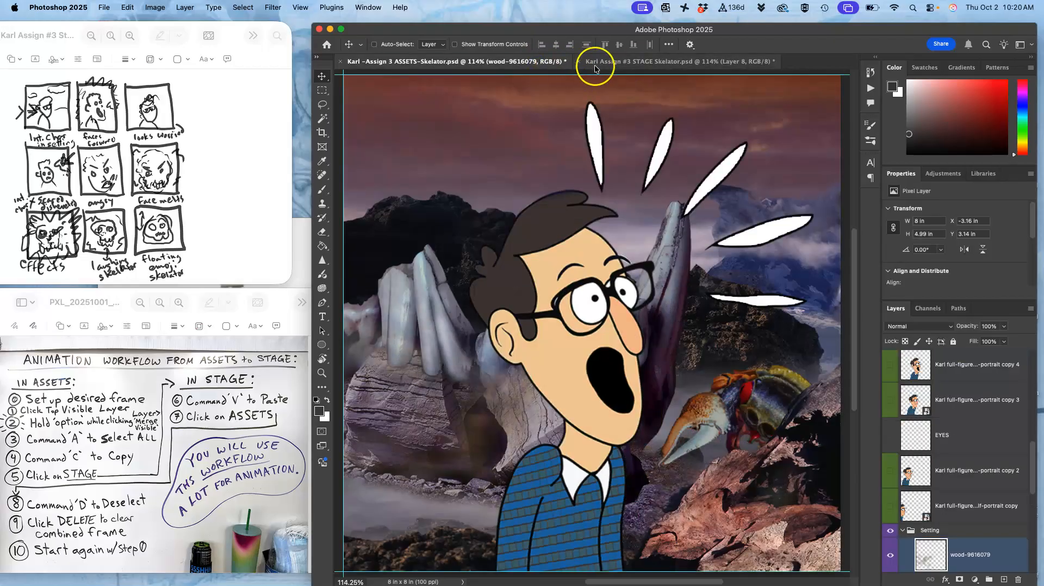
left_click(614, 63)
left_click(537, 62)
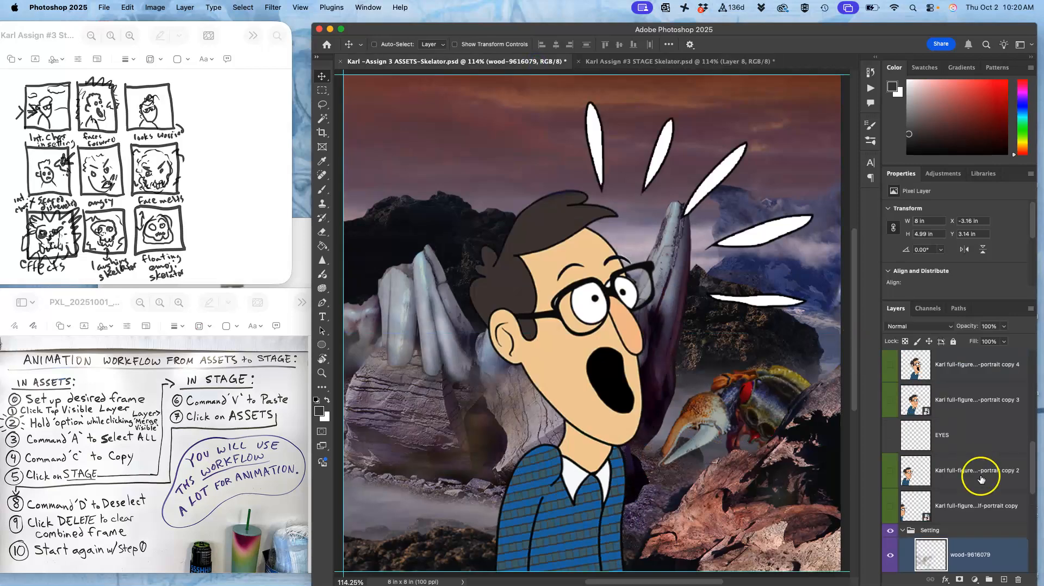
Switch on the Layer 6 copy 3 sky layer in the ASSETS document's Setting group
scroll(957, 503, "down", 5)
left_click(890, 489)
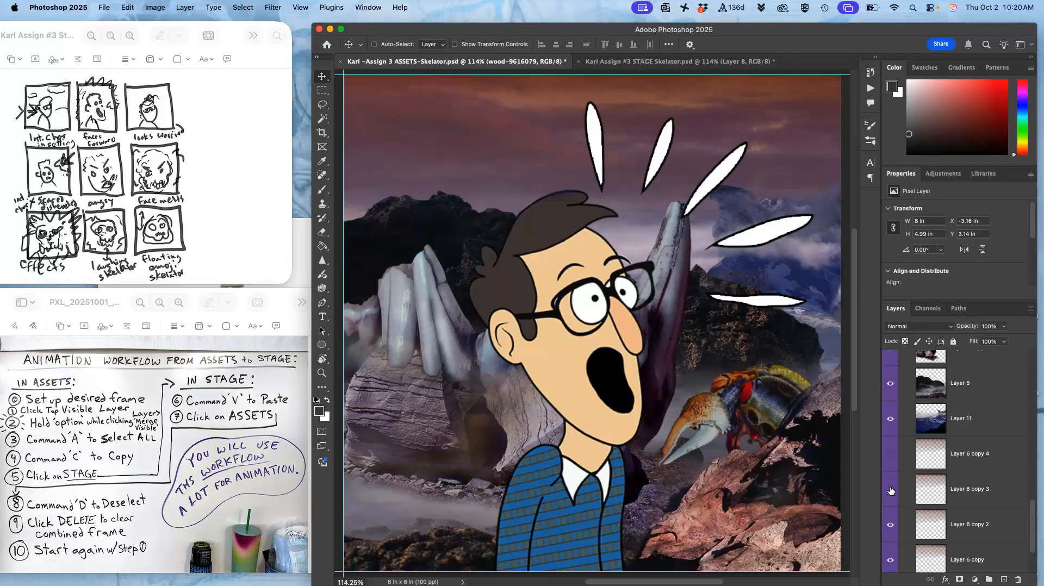
scroll(965, 468, "up", 10)
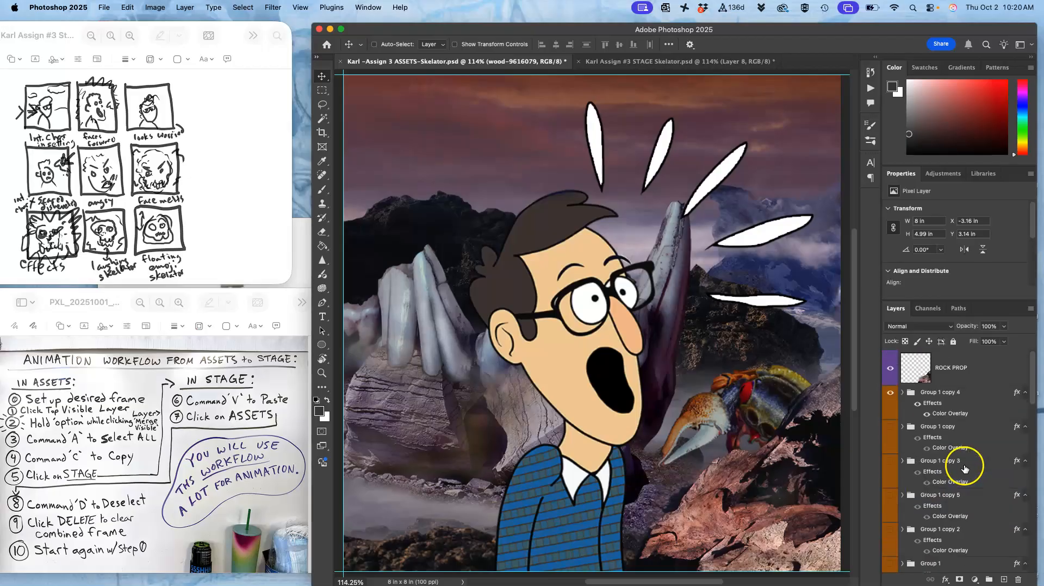
Merge all visible layers into a new layer above ROCK PROP in the ASSETS document, keeping the original layers
left_click(957, 370)
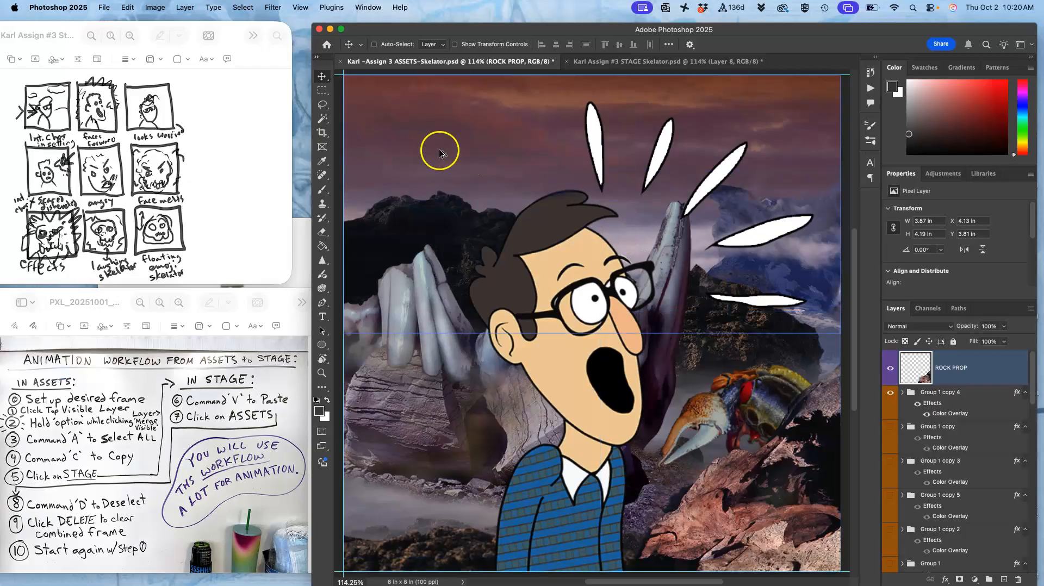
left_click(184, 7)
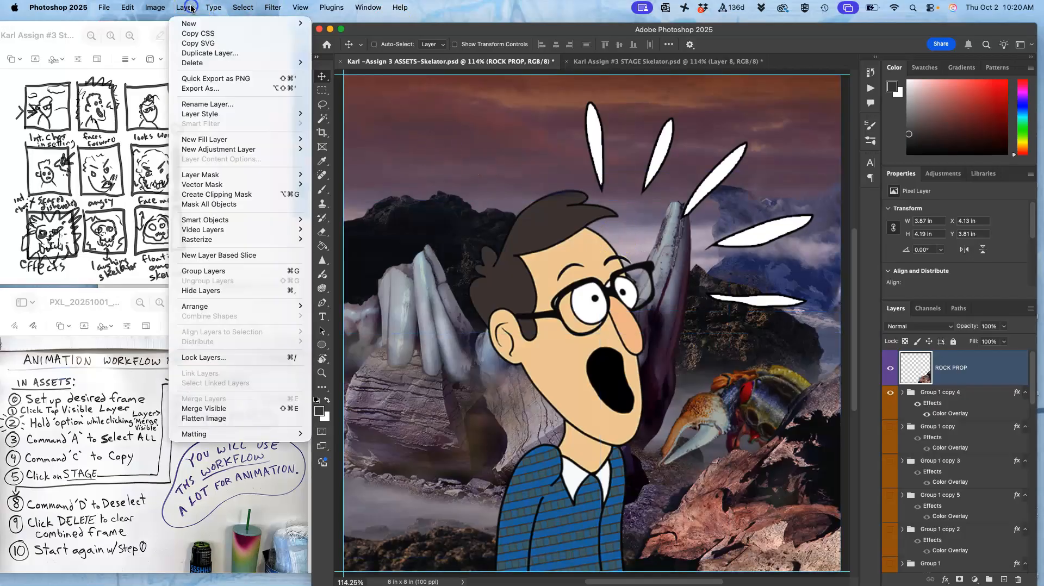
left_click(224, 409, "alt")
left_click(636, 62)
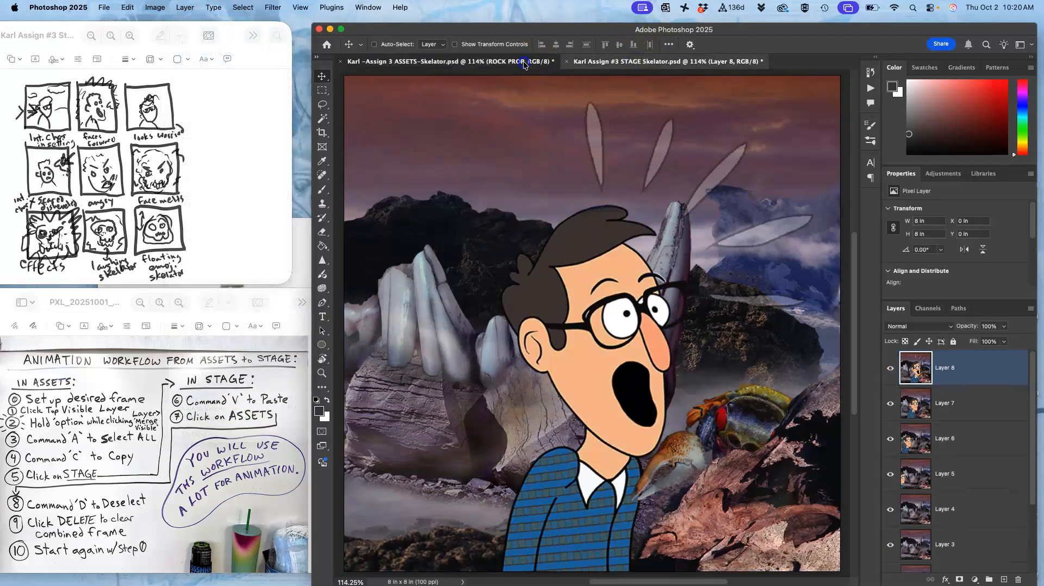
left_click(523, 61)
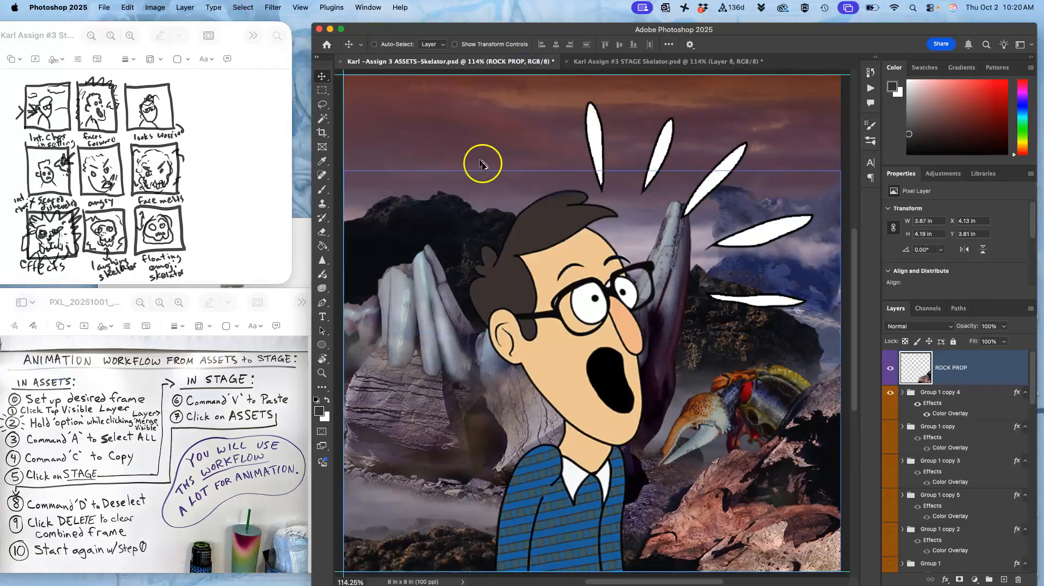
left_click(182, 7)
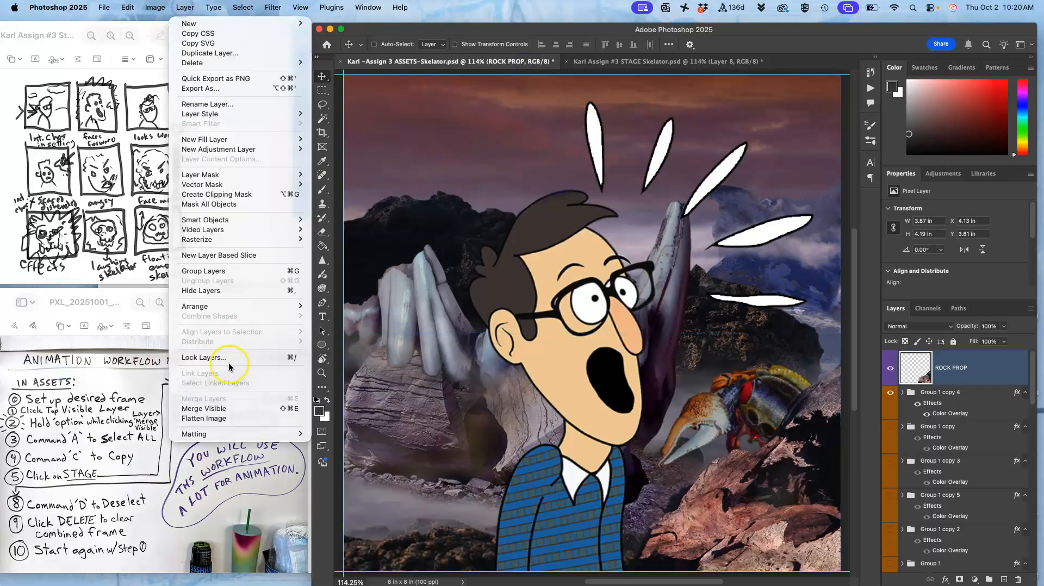
left_click(212, 408, "alt")
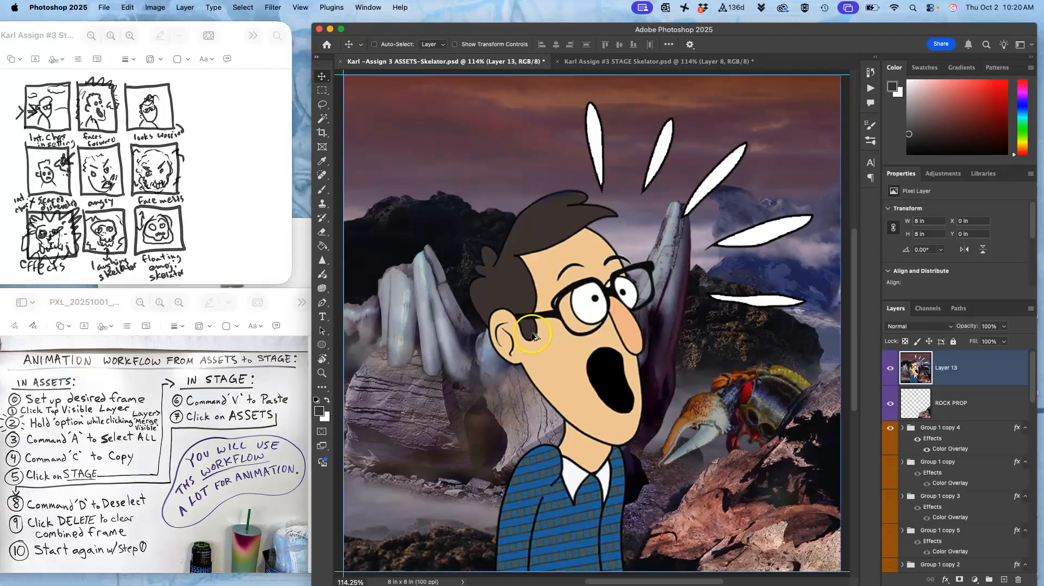
Copy the entire merged frame and paste it into the STAGE document as a new layer
key("super+a")
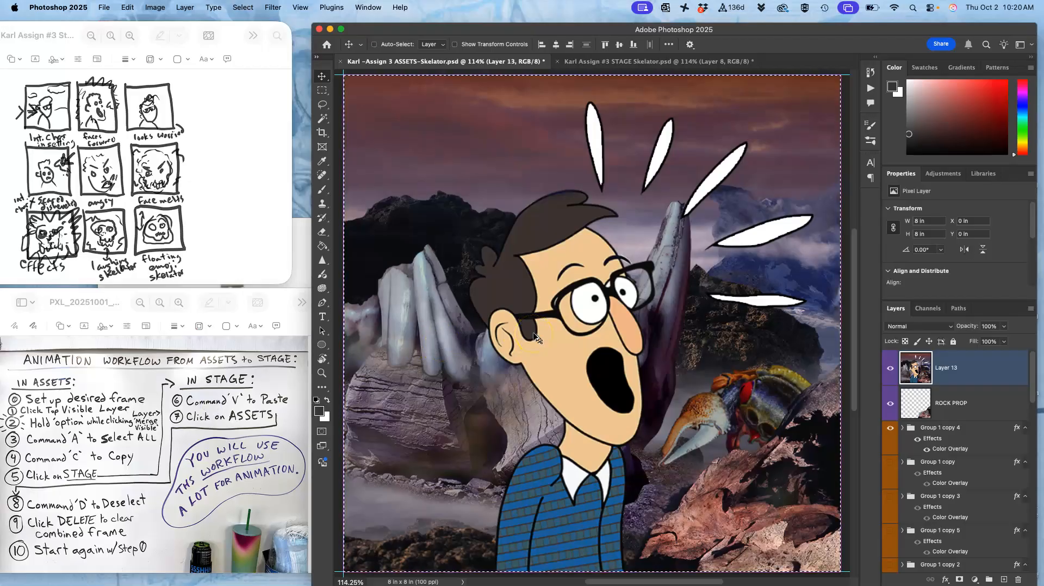
left_click(627, 62)
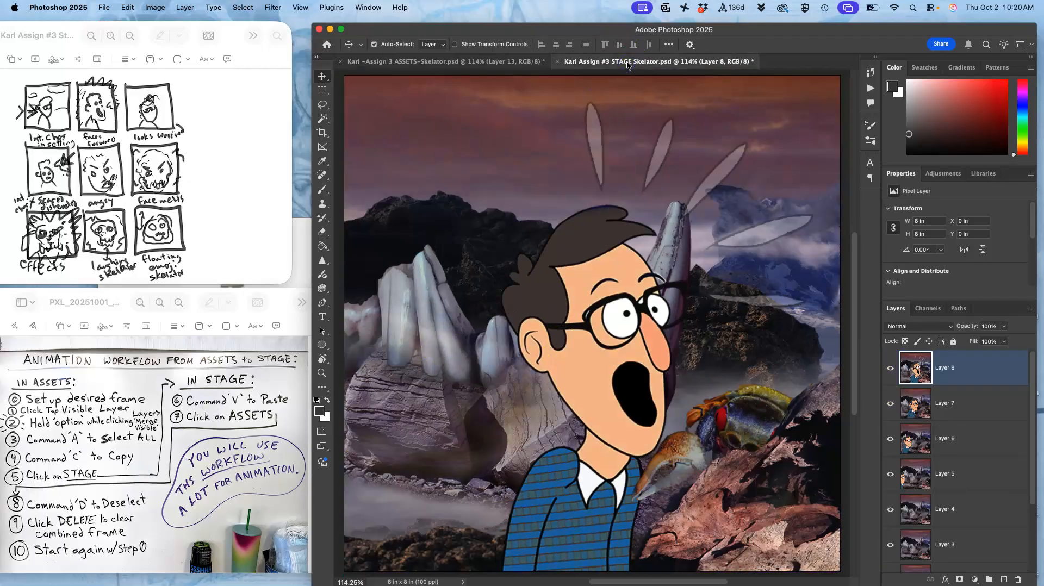
key("super+v")
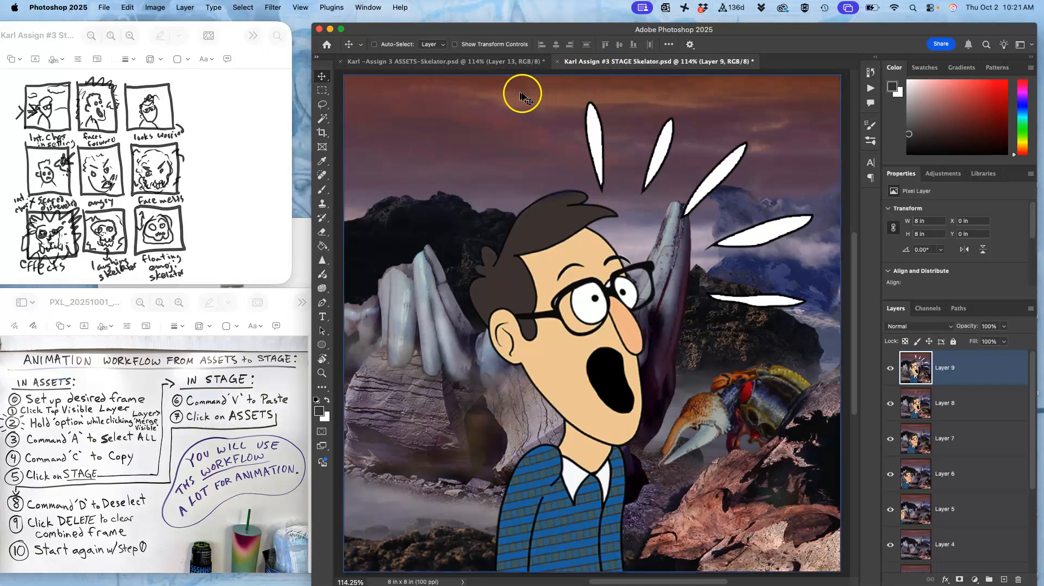
Clear the selection in the ASSETS document, delete its merged frame layer and save the file
left_click(477, 62)
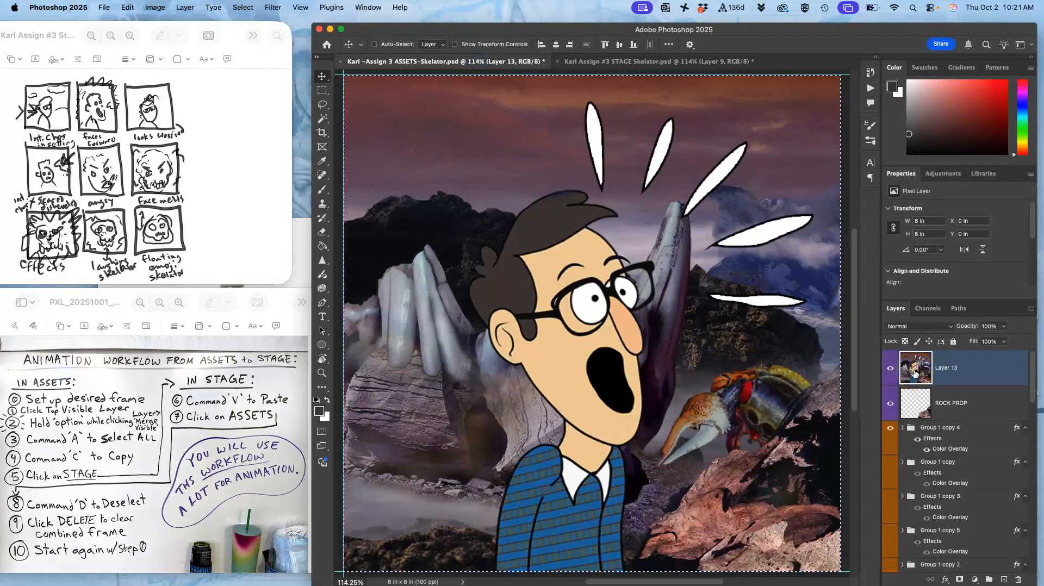
key("super+d")
key("Delete")
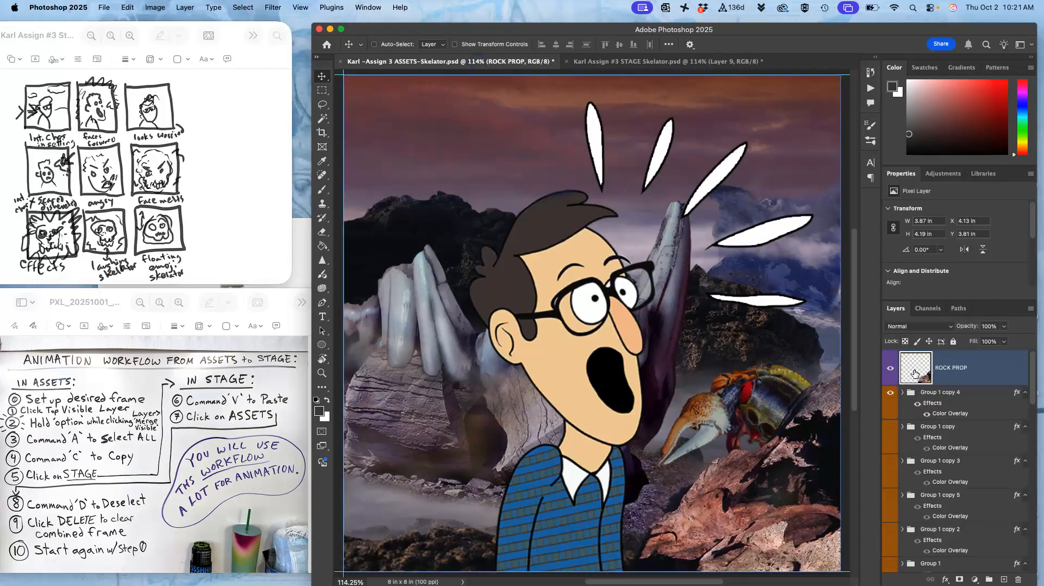
key("super+s")
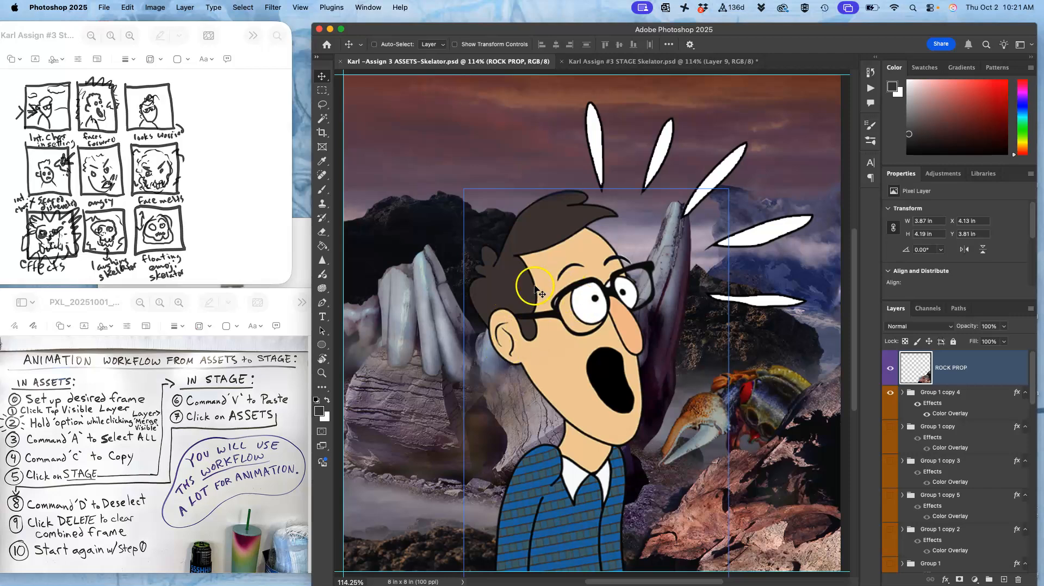
Select the top layer, Layer 9, in the STAGE document and create a frame animation in the Timeline
left_click(658, 61)
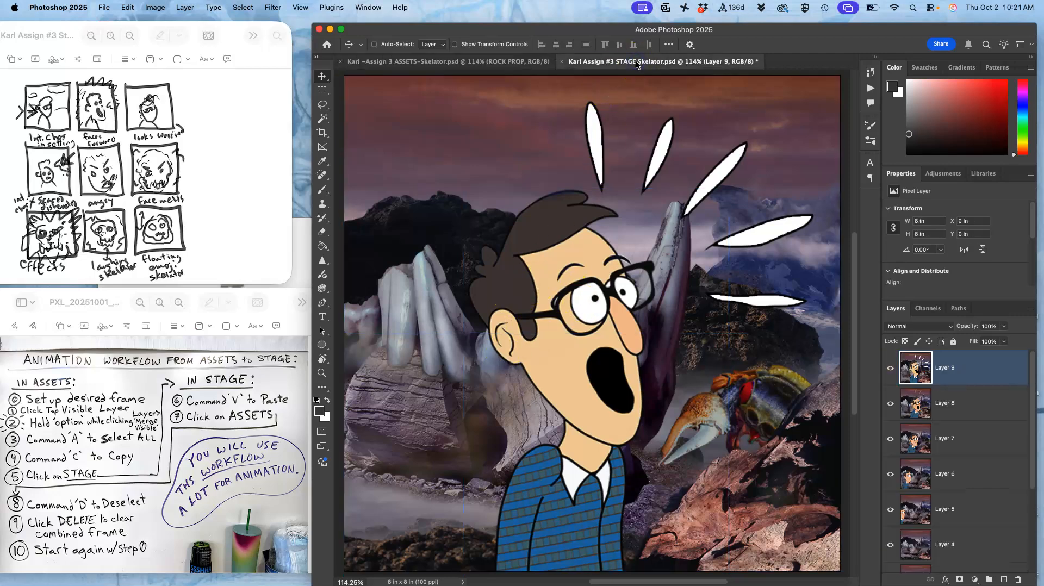
left_click(918, 427)
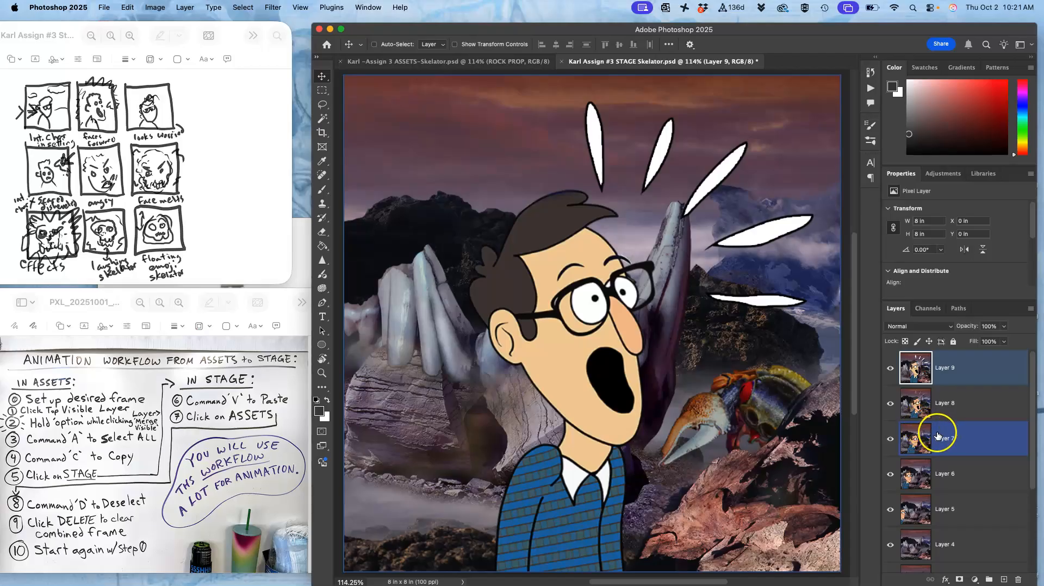
scroll(936, 435, "down", 2)
scroll(937, 435, "up", 2)
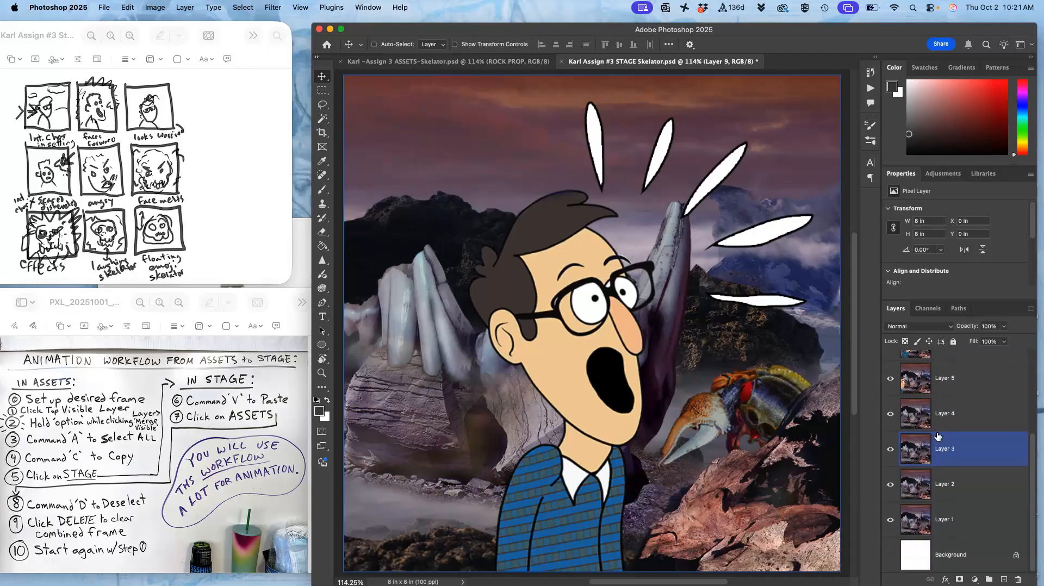
left_click(942, 371)
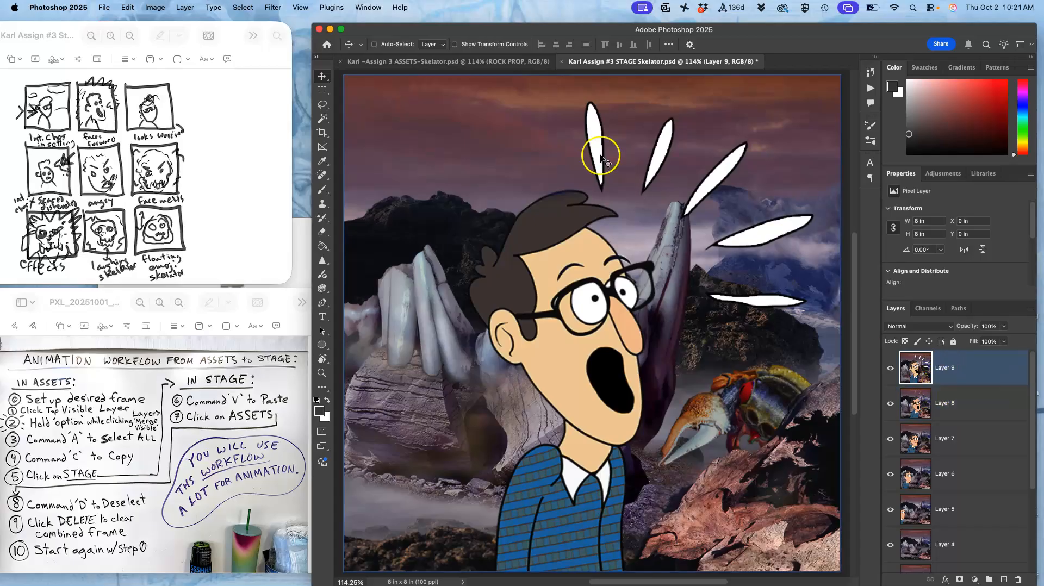
left_click(363, 8)
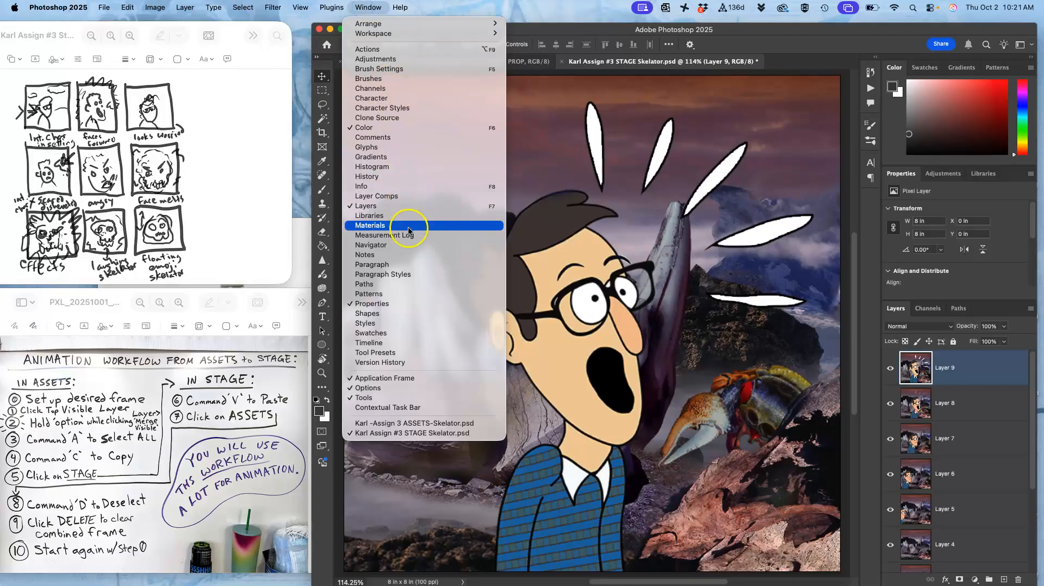
left_click(381, 343)
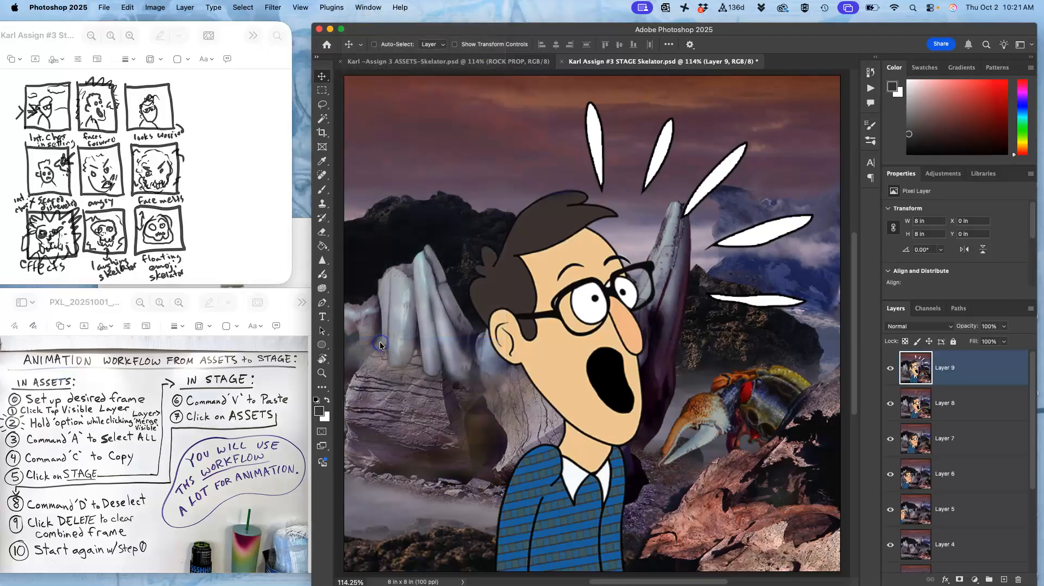
left_click(479, 553)
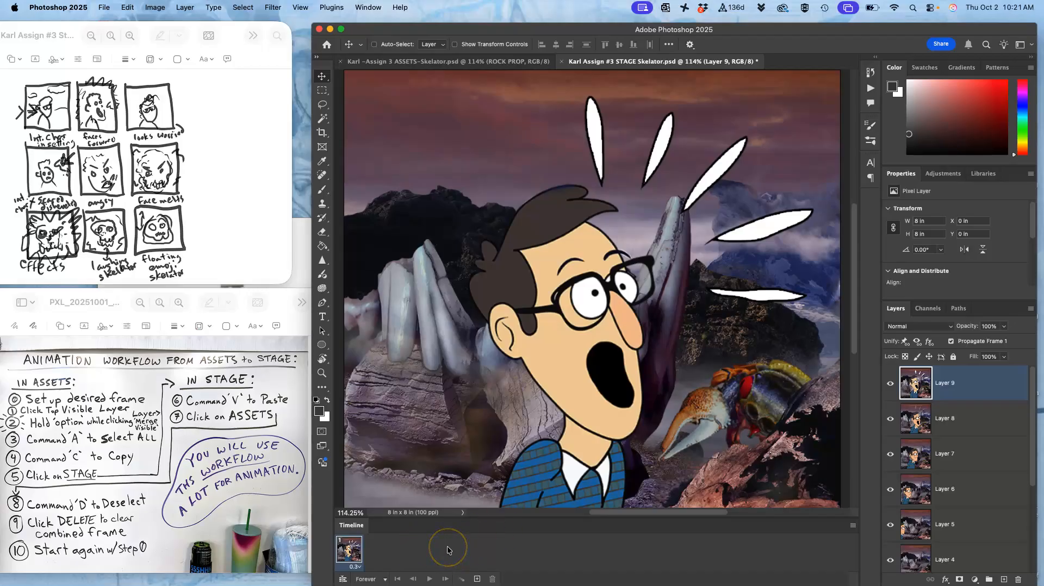
Make animation frames from the STAGE layers and delete the blank white first frame
left_click(848, 524)
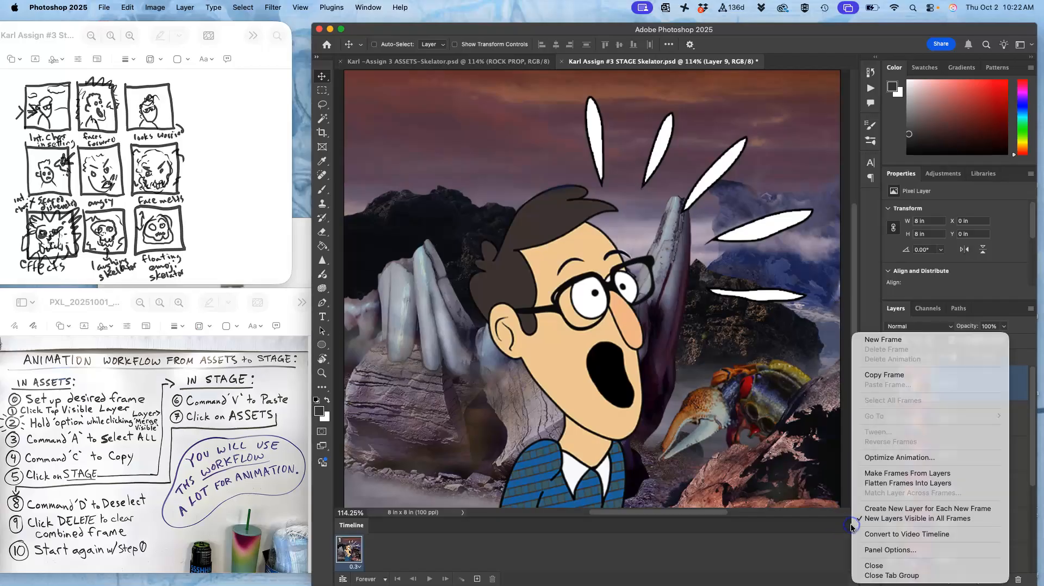
left_click(906, 473)
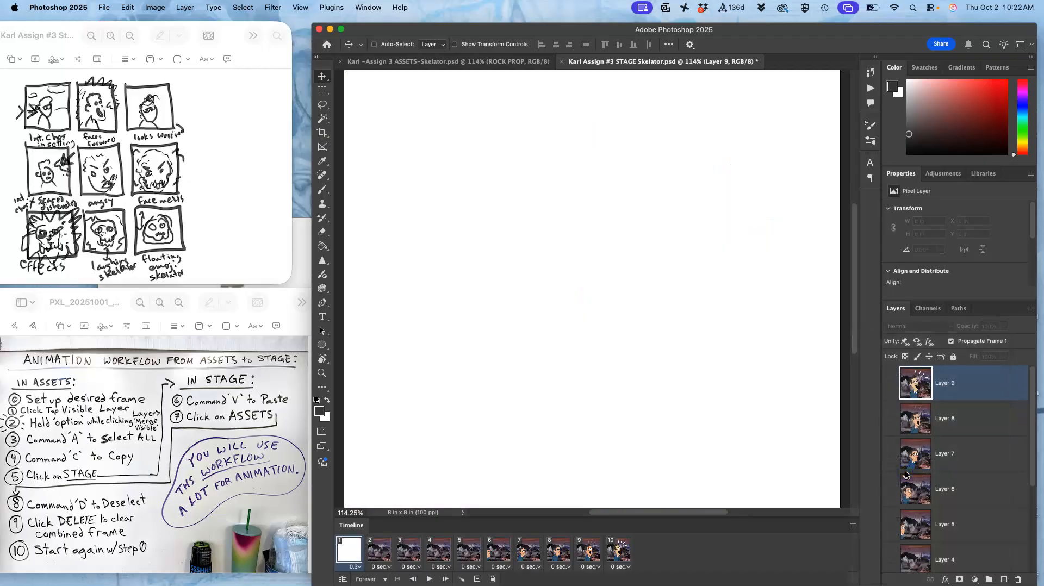
scroll(932, 487, "down", 5)
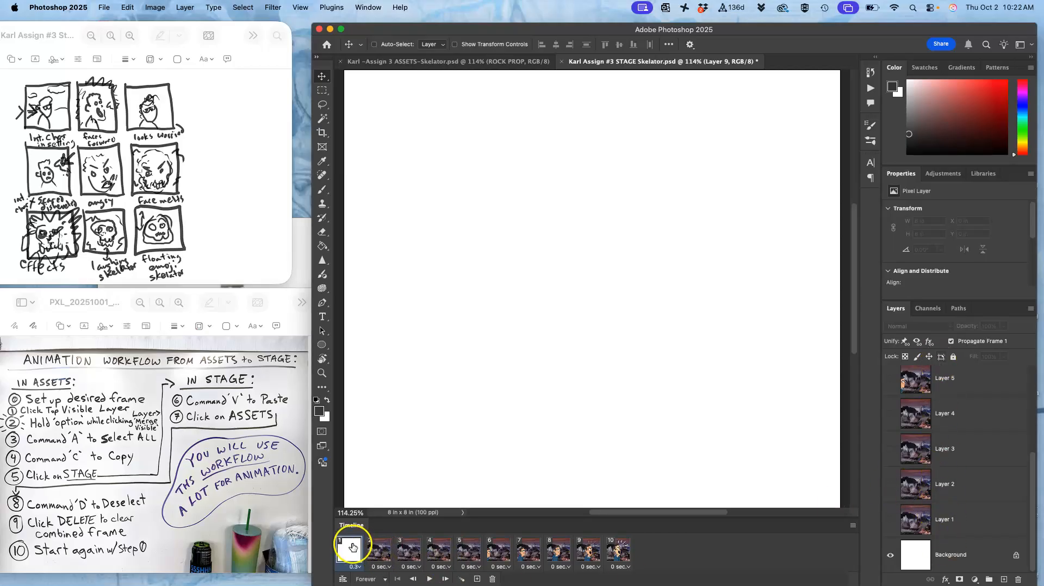
left_click_drag(350, 547, 492, 580)
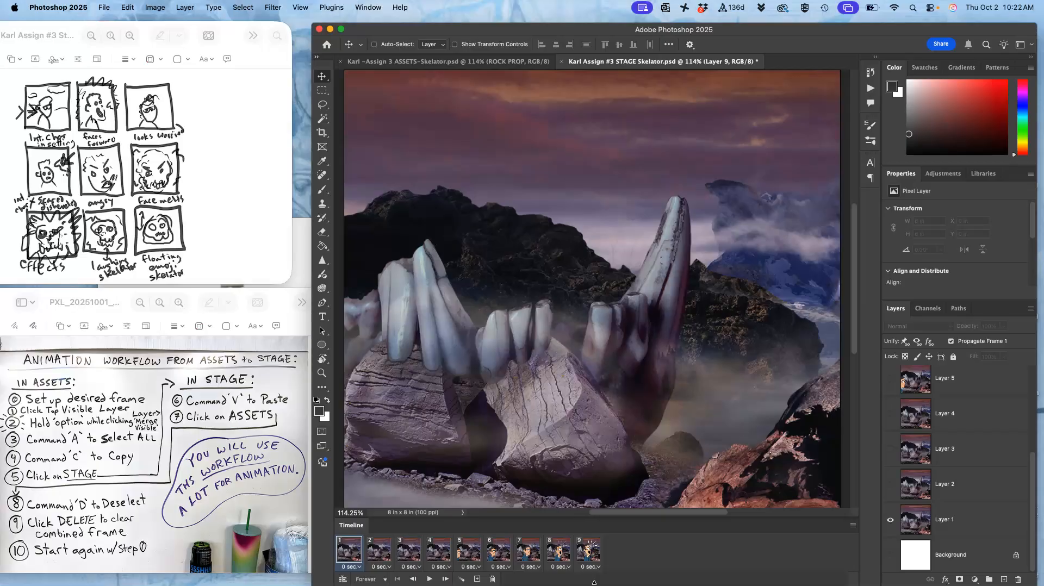
Play the frame animation as a preview and stop it
left_click(429, 579)
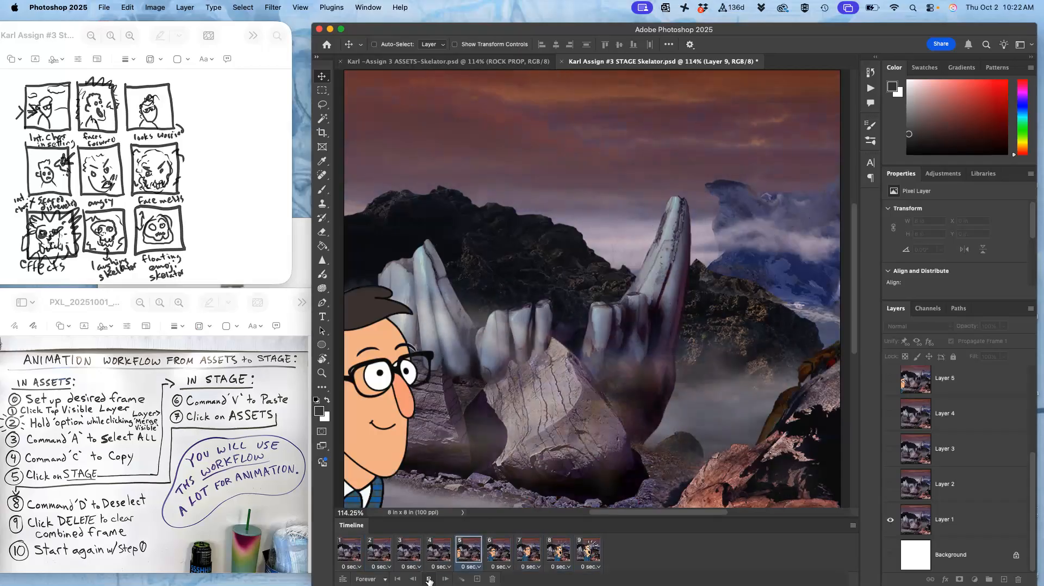
left_click(429, 579)
Set the delay of all nine animation frames to 0.3 seconds and play the animation as a preview
left_click(353, 558)
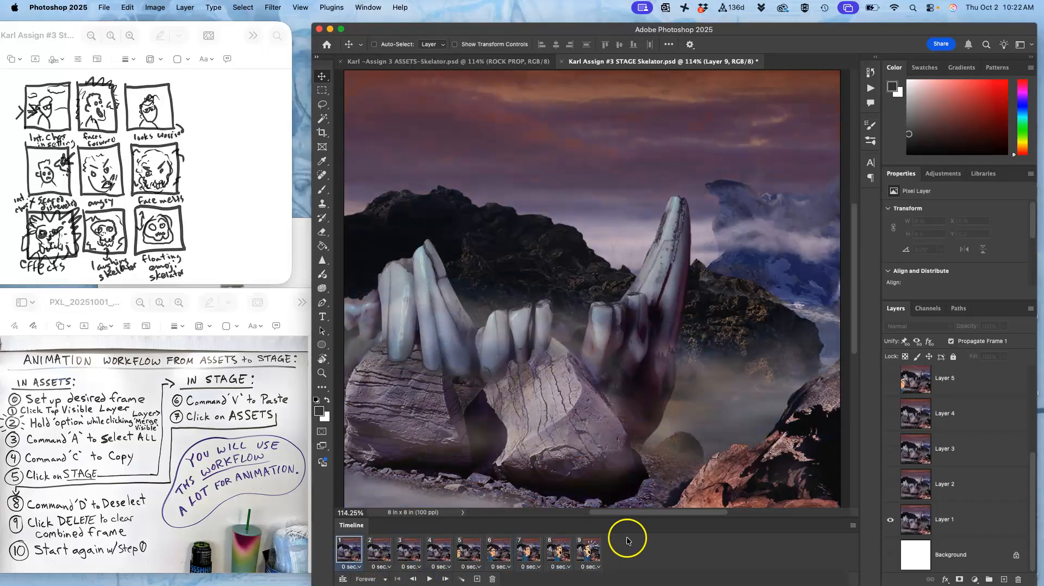
left_click(591, 553, "shift")
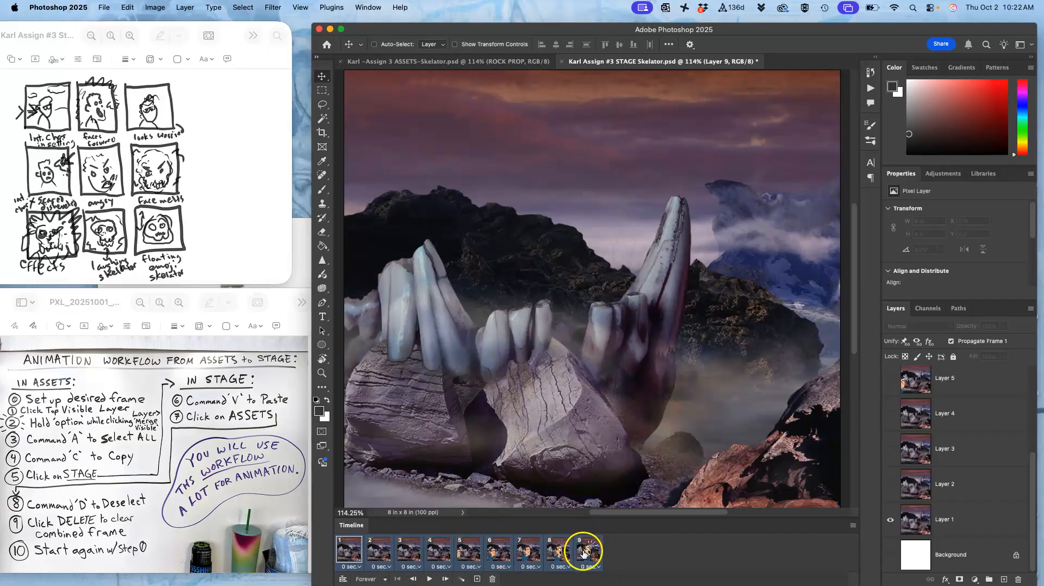
left_click(563, 568)
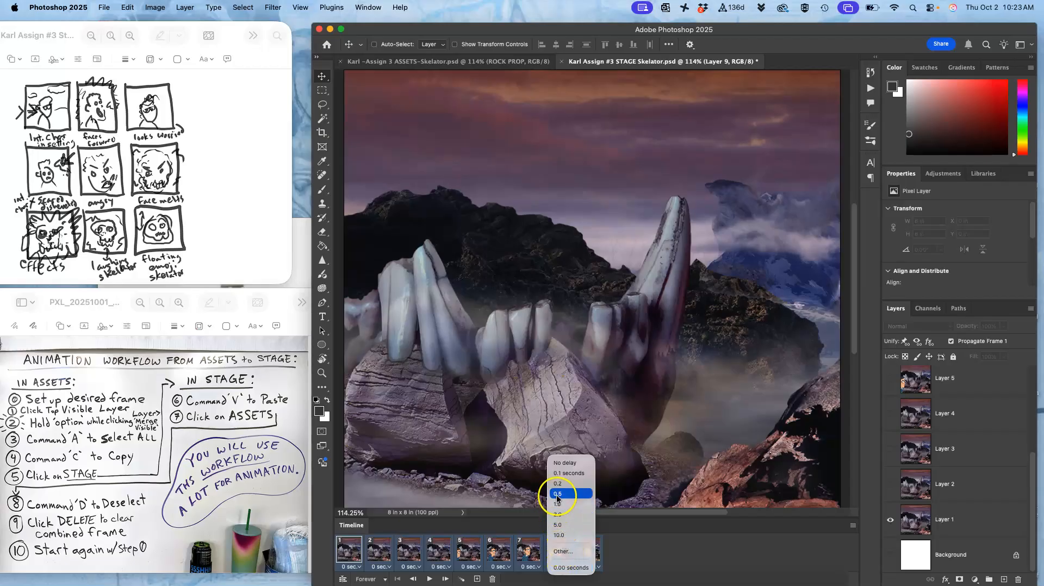
left_click(565, 551)
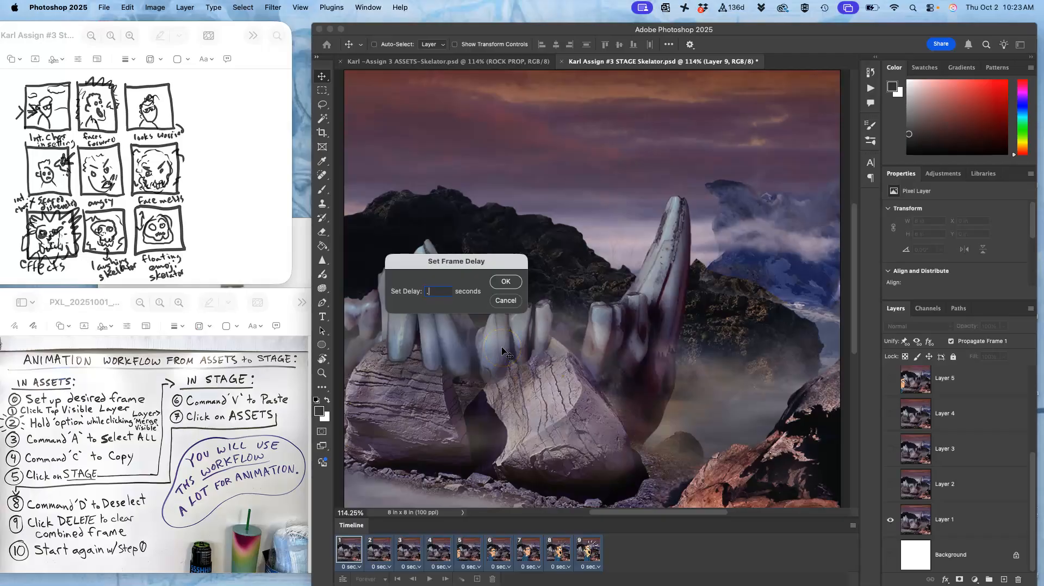
left_click(505, 281)
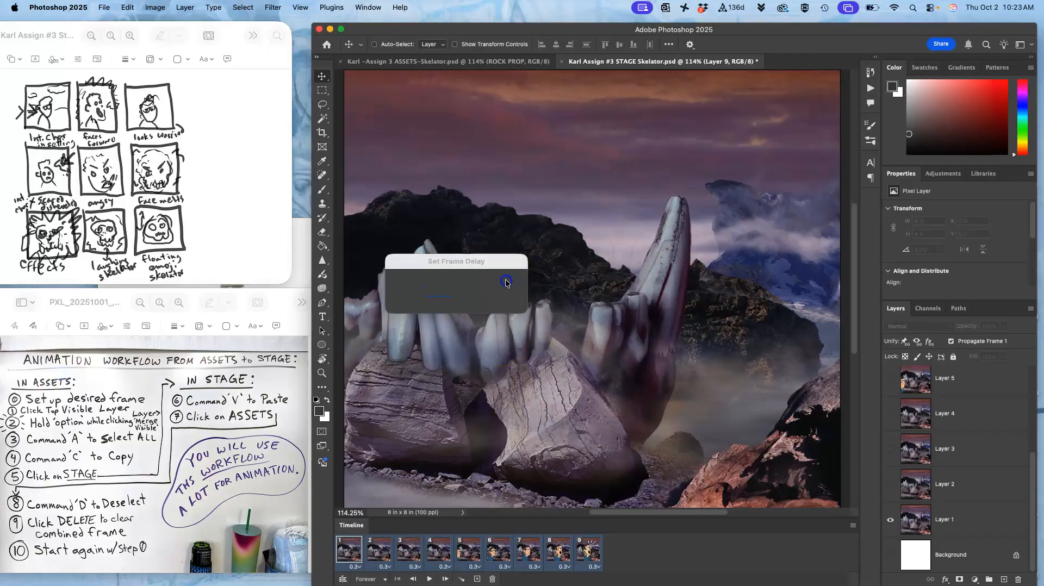
left_click(429, 580)
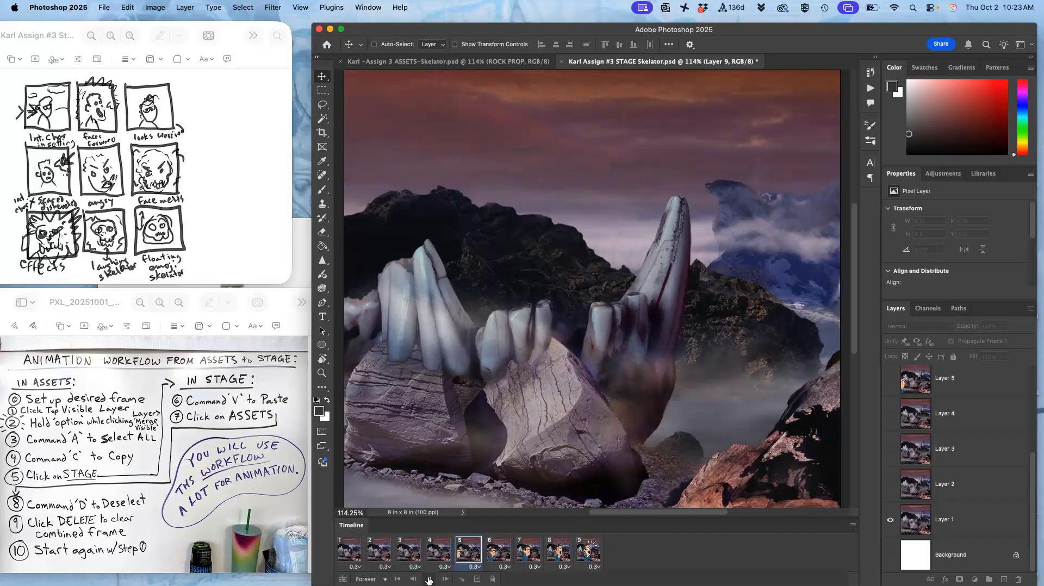
left_click(429, 579)
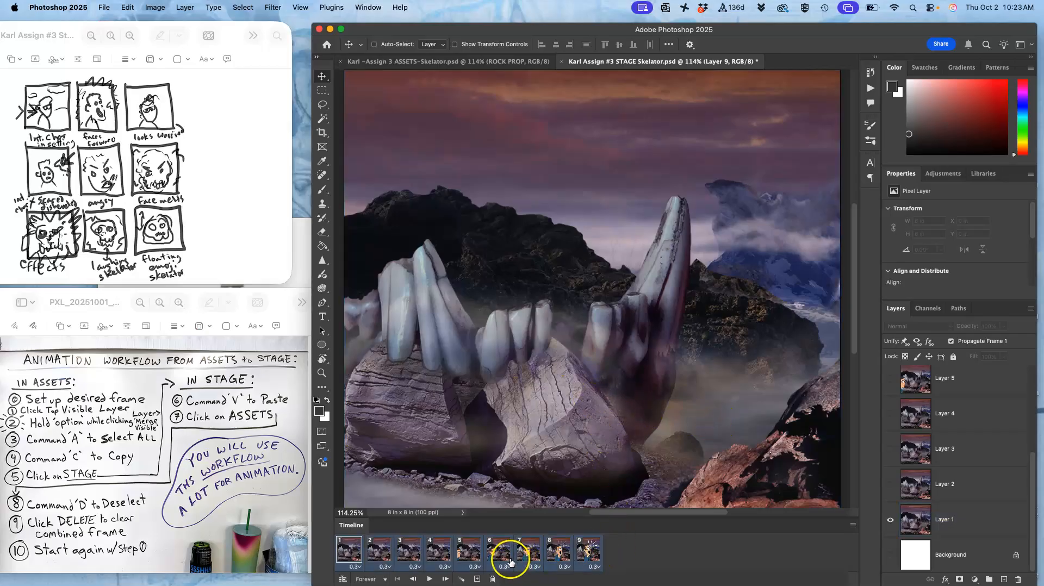
Delete the selected frames from the STAGE animation and close the Timeline
left_click_drag(493, 569, 491, 579)
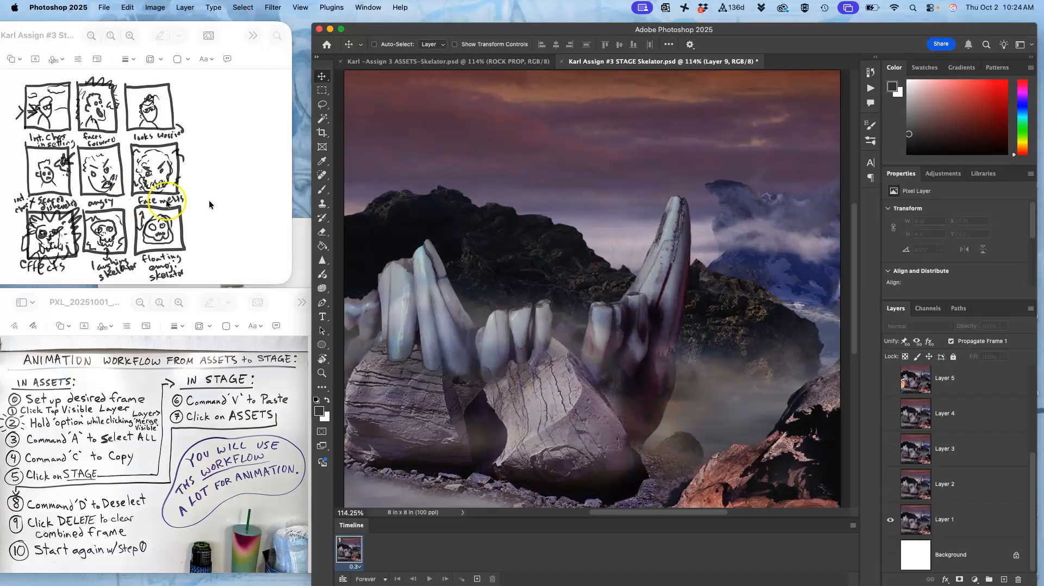
key("super+z")
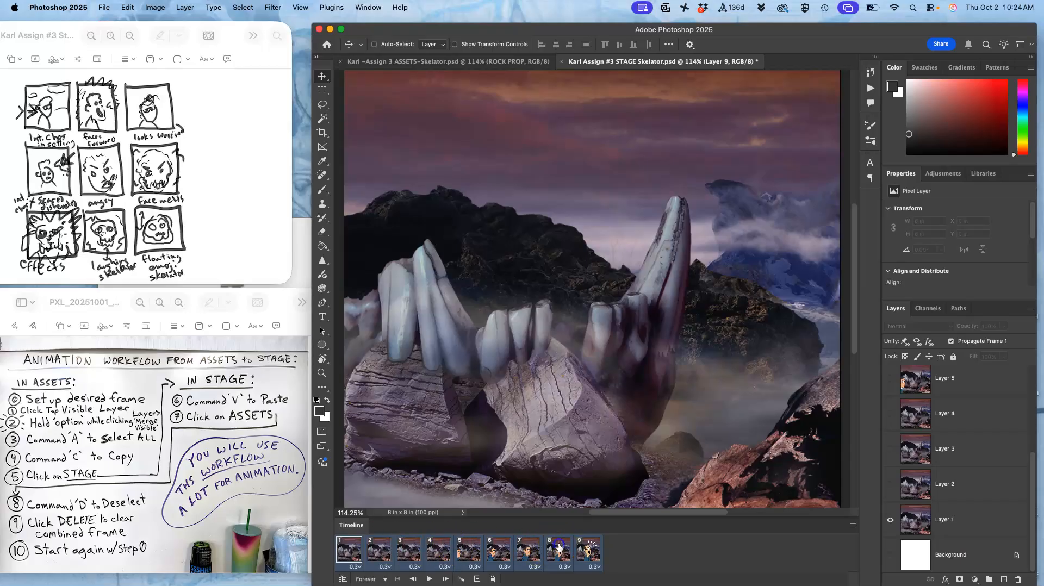
left_click(493, 580)
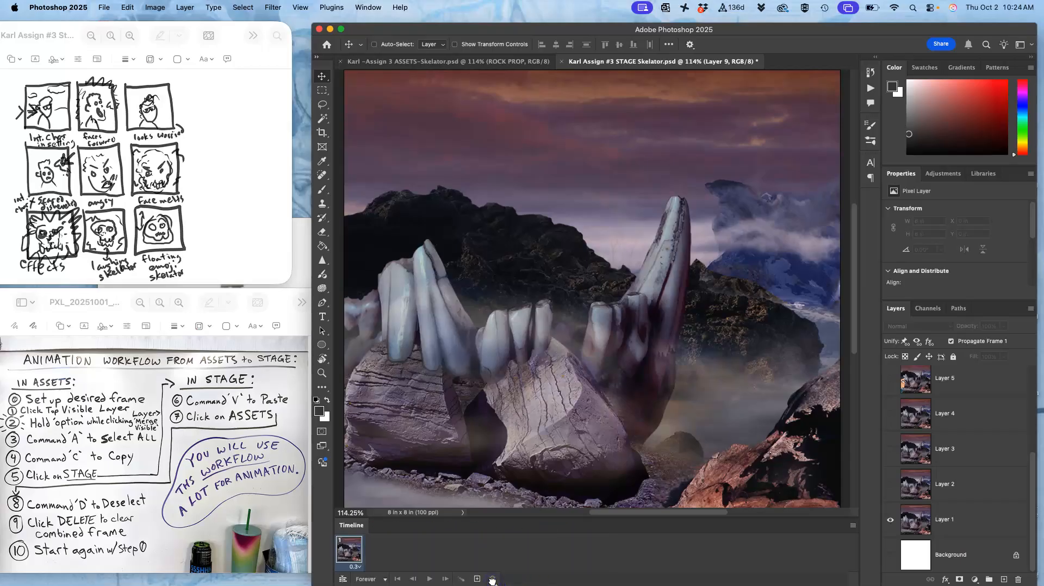
left_click(368, 7)
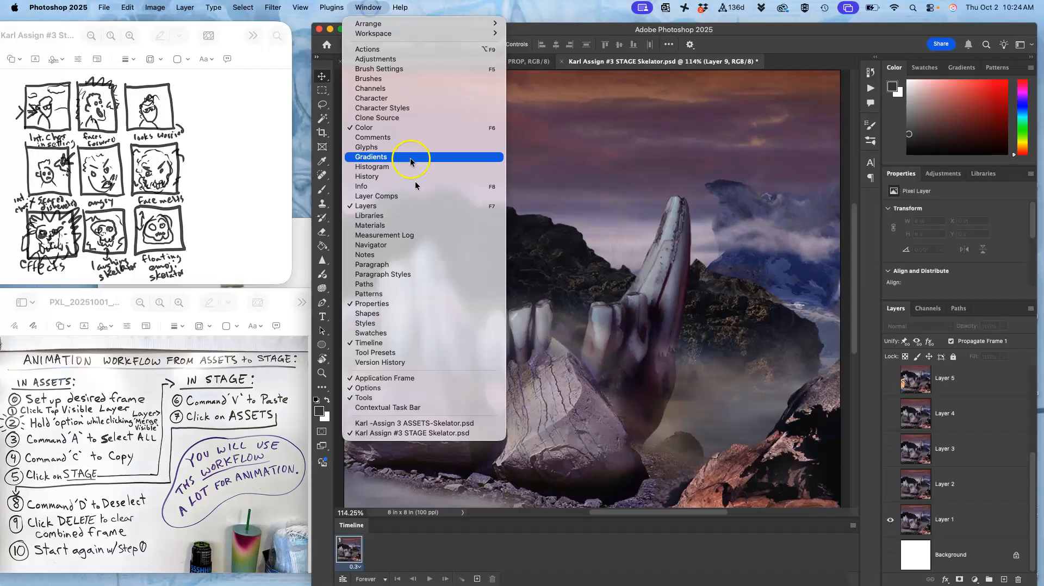
left_click(403, 342)
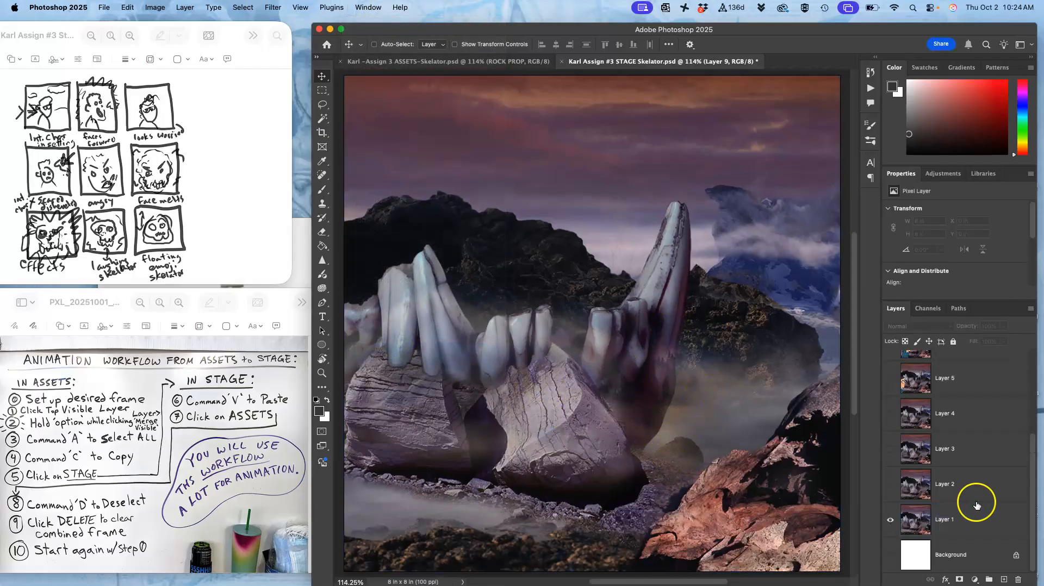
Make Layers 9 through 2 visible in the STAGE document
scroll(932, 419, "up", 5)
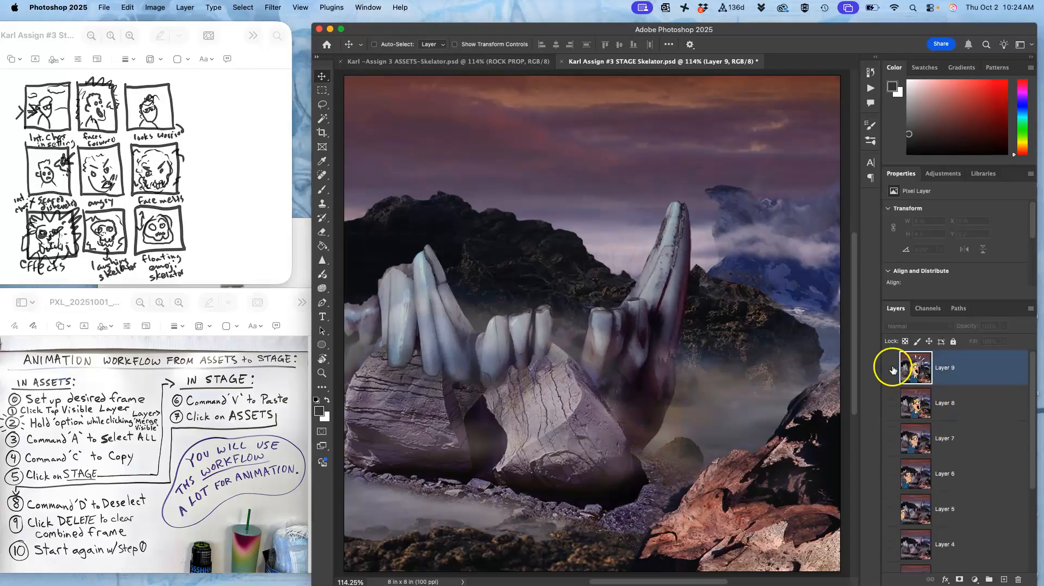
left_click(891, 370)
left_click(891, 404)
left_click(890, 439)
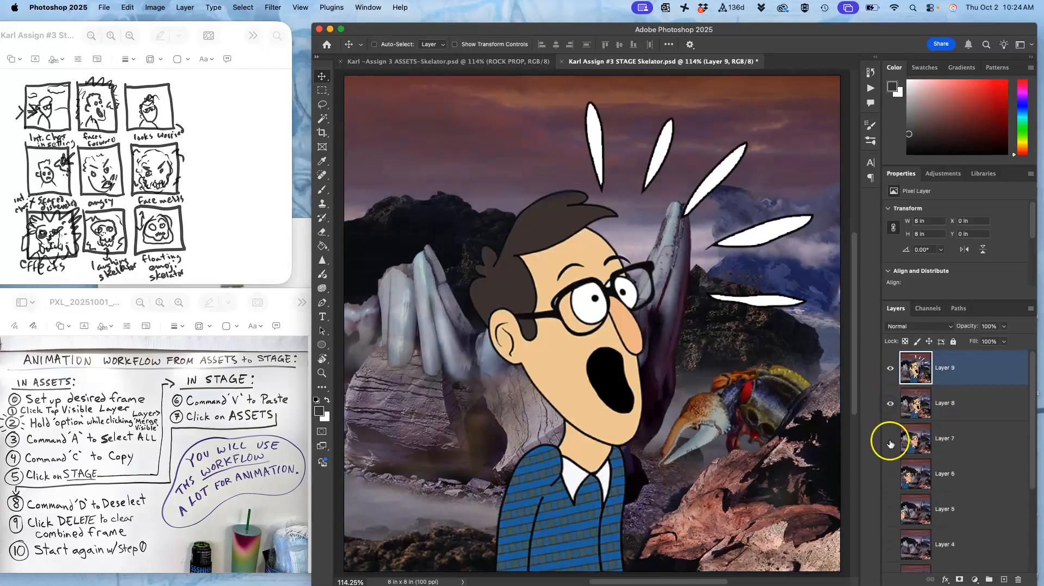
left_click(889, 545)
scroll(890, 535, "down", 2)
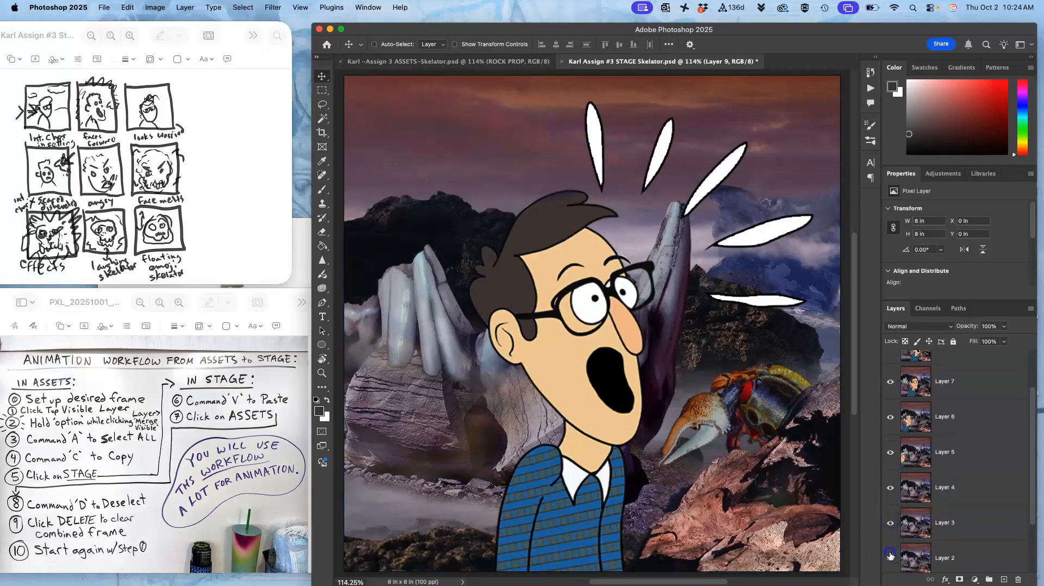
left_click(890, 555)
Hide Layer 9 and Layer 8 in the STAGE document, toggling them to compare frames, and select Layer 7
scroll(886, 536, "up", 2)
left_click(891, 368)
left_click(889, 404)
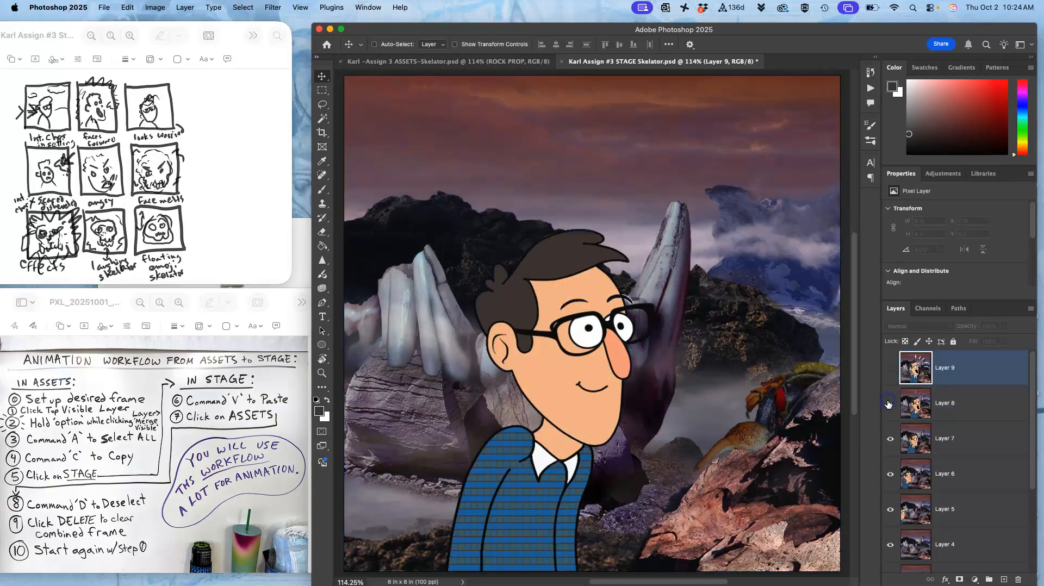
left_click(890, 368)
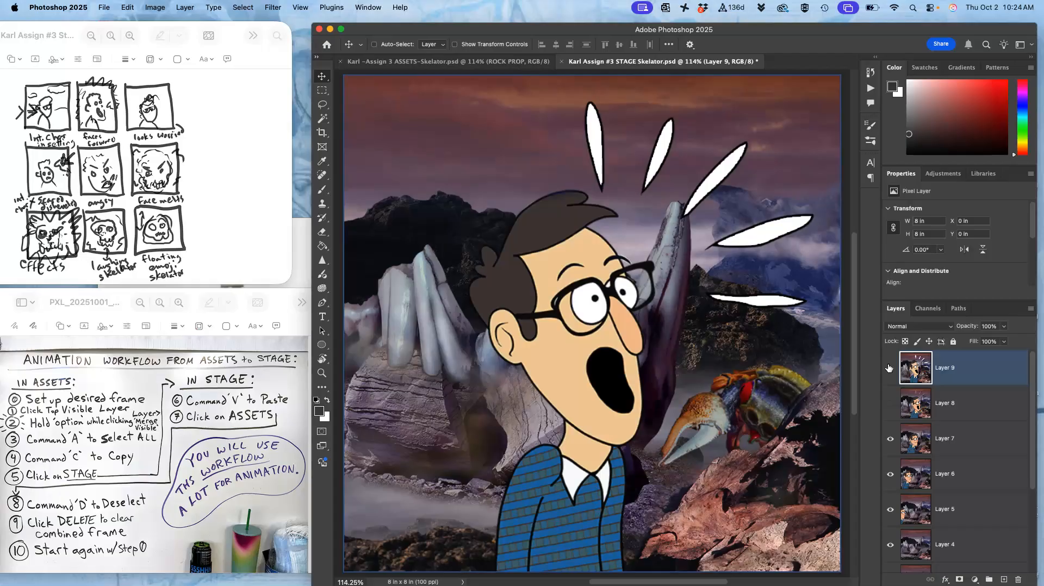
left_click(888, 368)
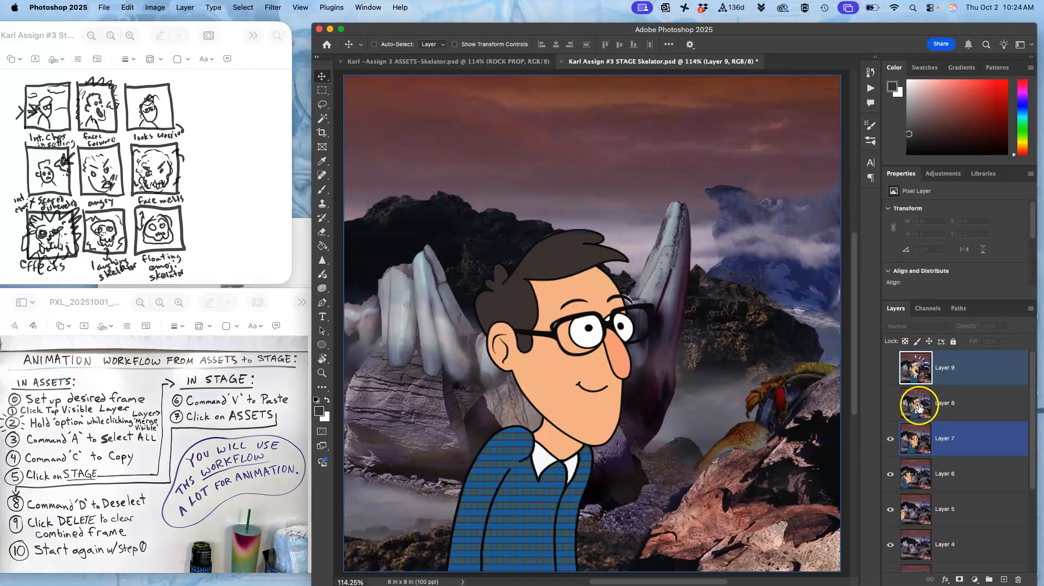
left_click(891, 405)
left_click(891, 405)
left_click(937, 440)
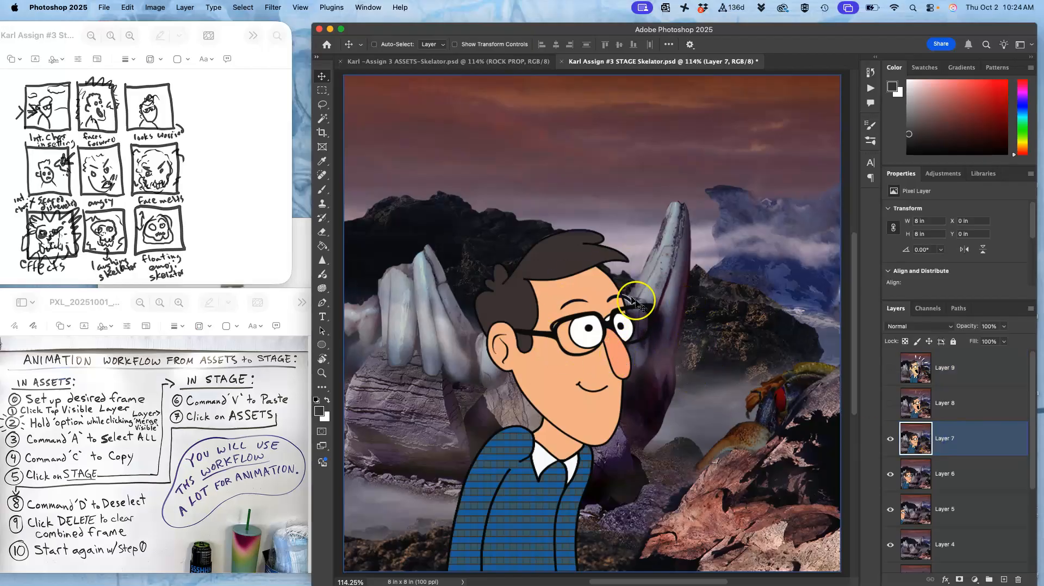
In the ASSETS document, show the crab group Group 1 copy 3 and hide Group 1 copy 4 and Group 1 copy
left_click(426, 61)
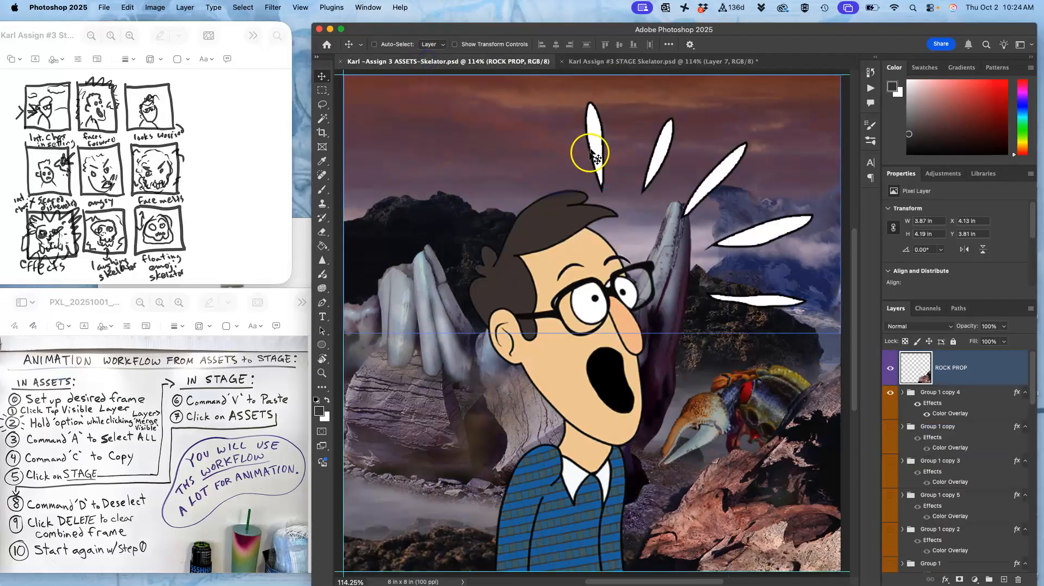
left_click(911, 368, "super")
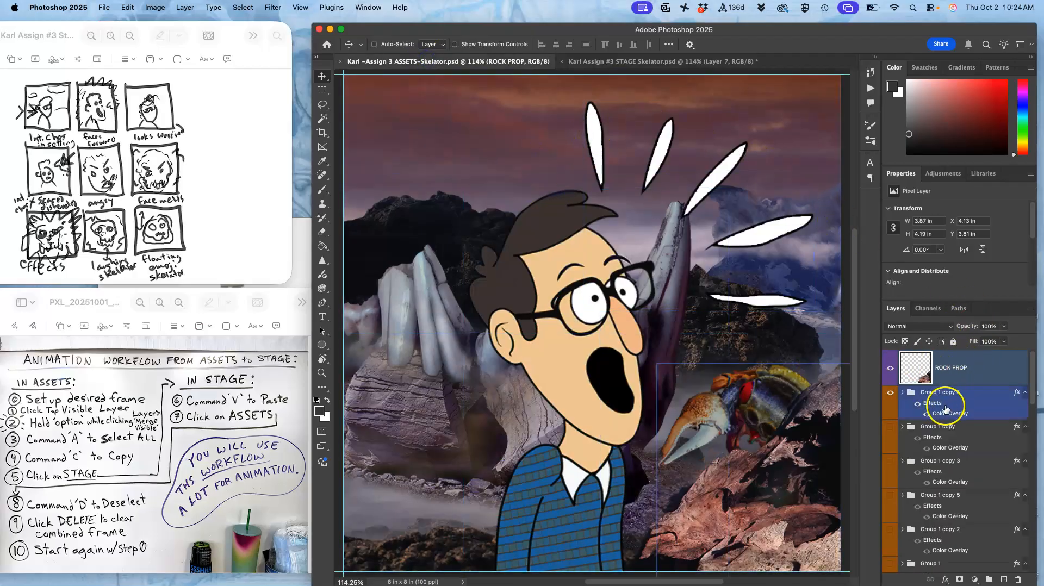
left_click(890, 433)
left_click(889, 466)
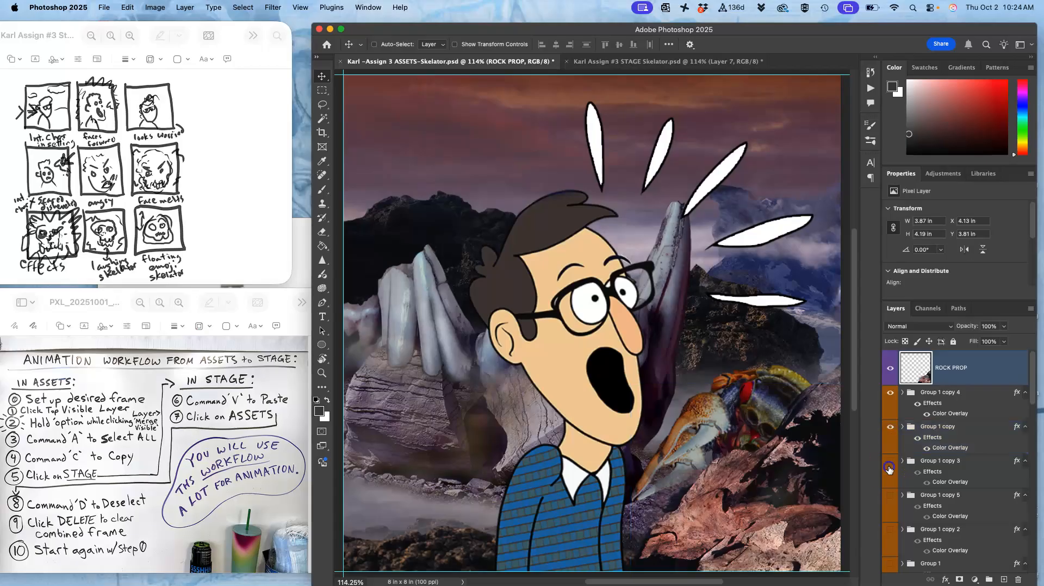
left_click(889, 393)
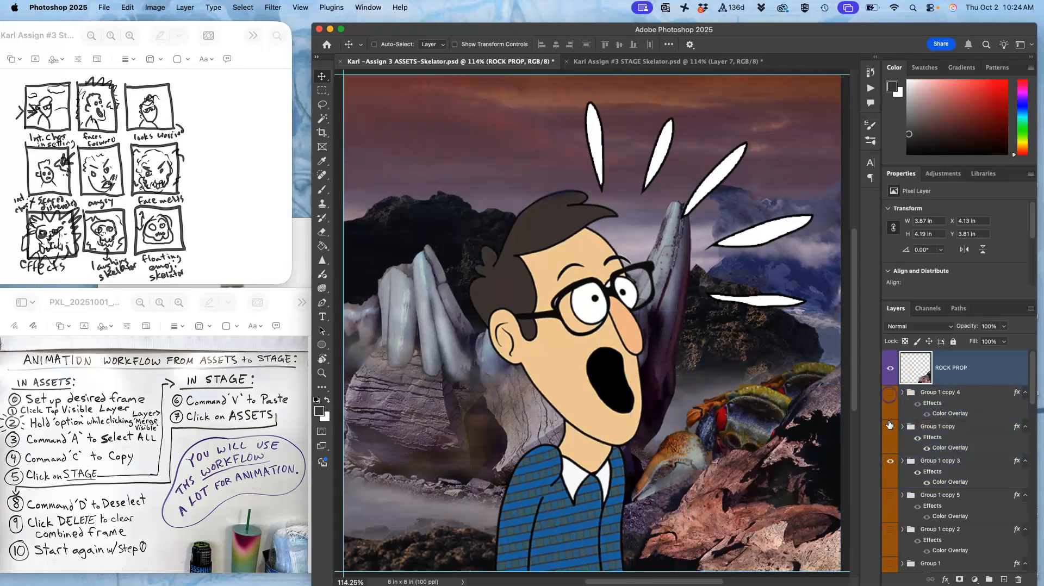
left_click(890, 427)
Hide Layer 12 and the full-figure portrait copy 5 layer, and show the portrait copy 3 layer
scroll(921, 454, "down", 2)
scroll(921, 456, "down", 8)
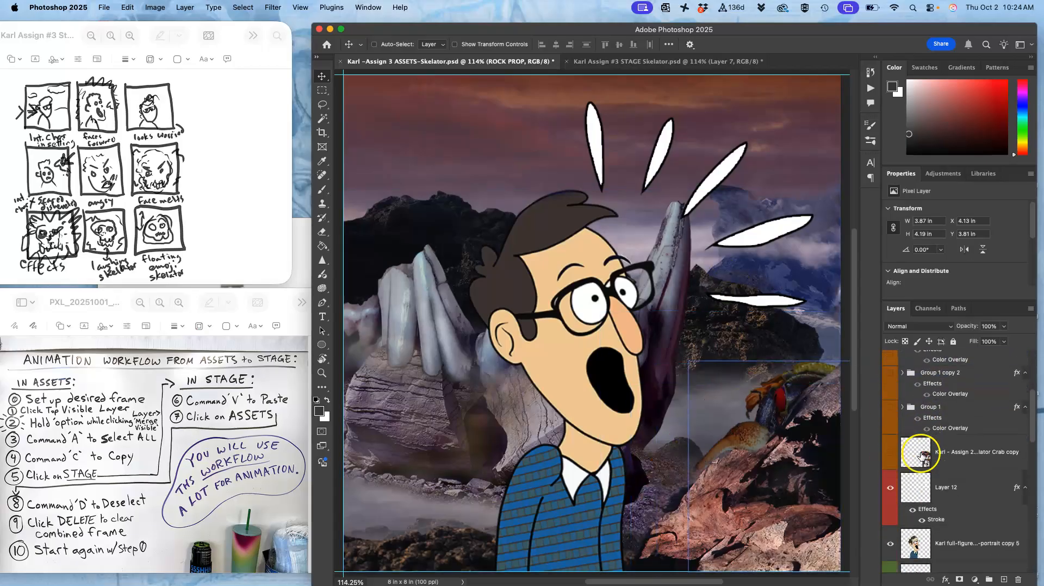
left_click(896, 485)
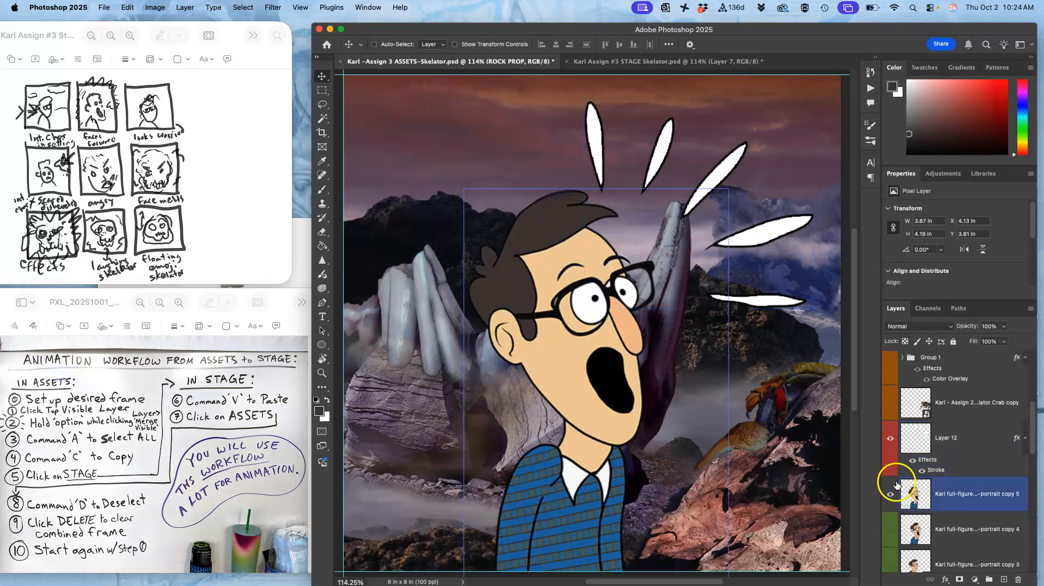
left_click(890, 438)
left_click(890, 492)
scroll(890, 493, "down", 1)
scroll(890, 493, "down", 2)
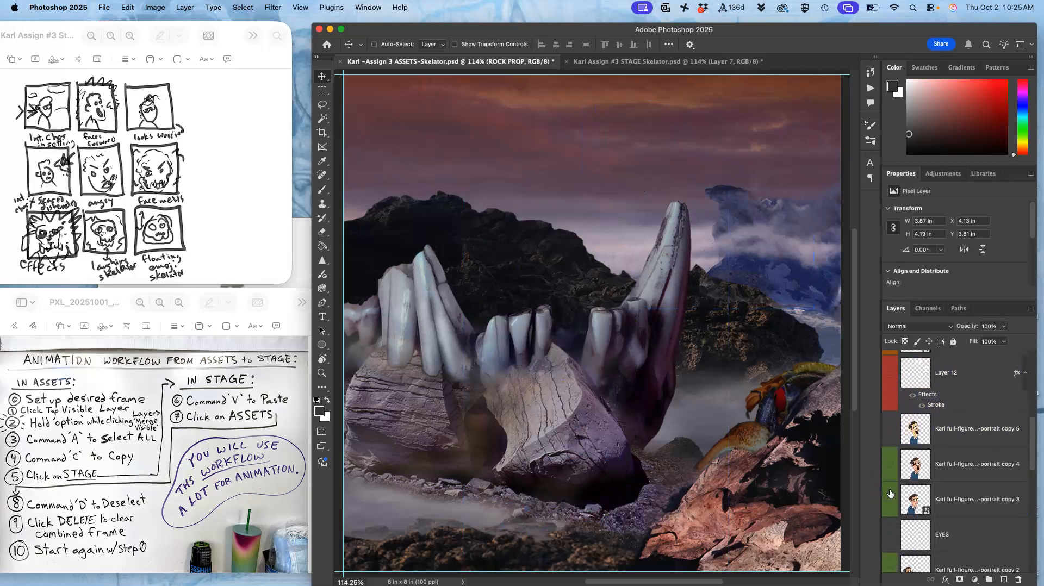
left_click(890, 500)
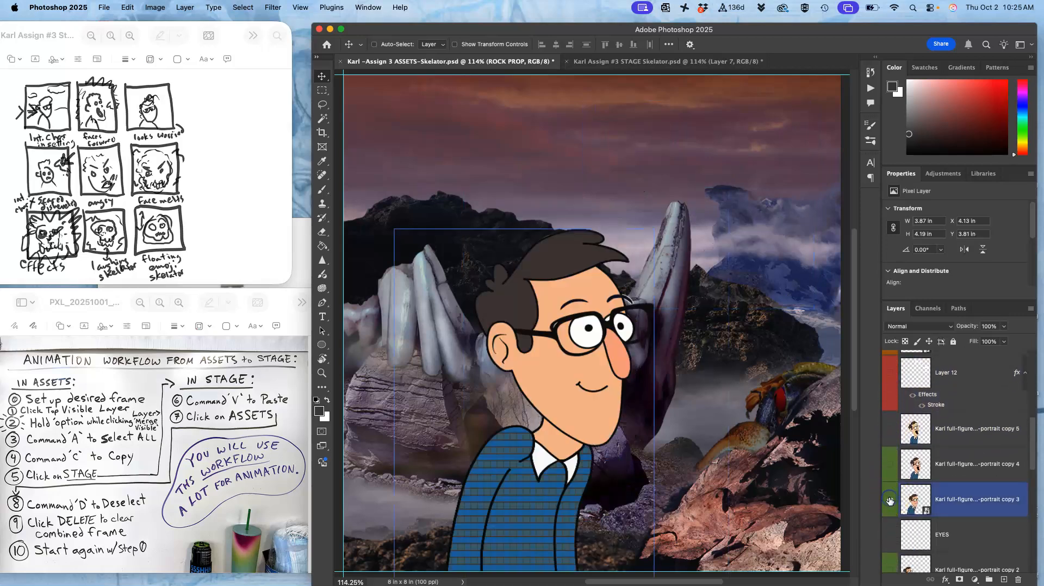
Compare the rebuilt ASSETS composition with Layer 7 in the STAGE document
left_click(640, 61)
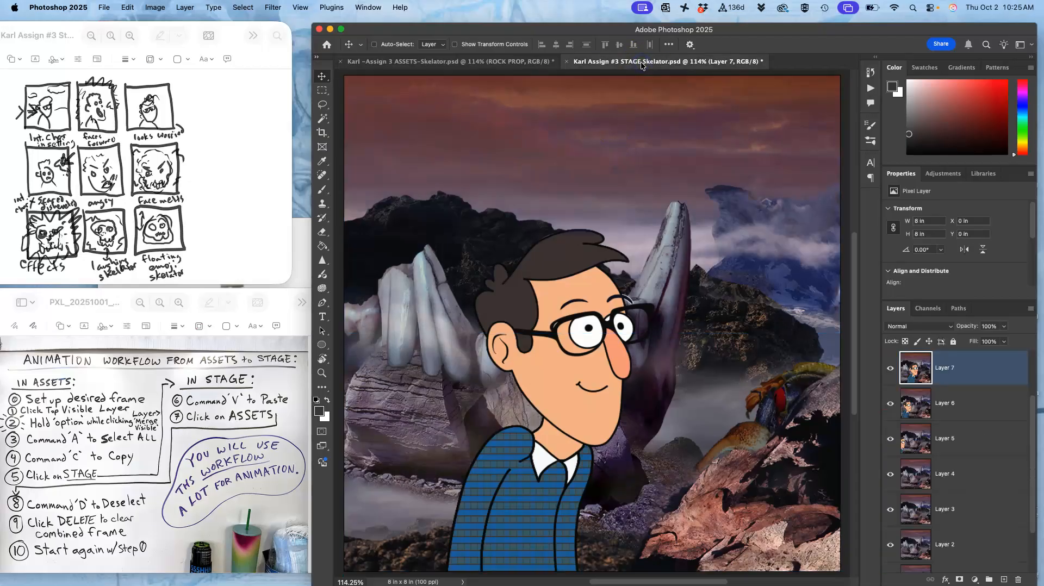
left_click(514, 61)
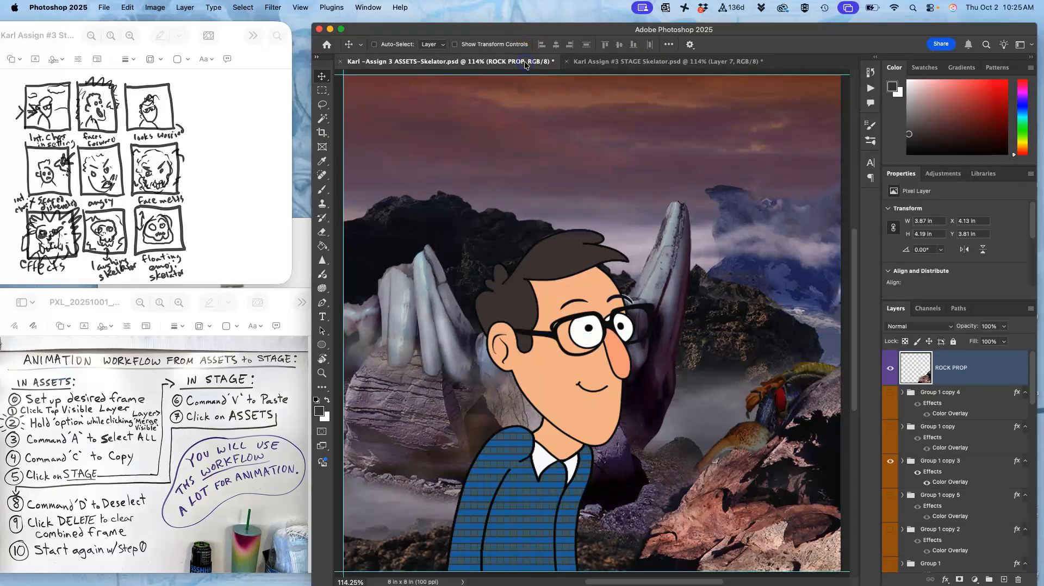
left_click(602, 63)
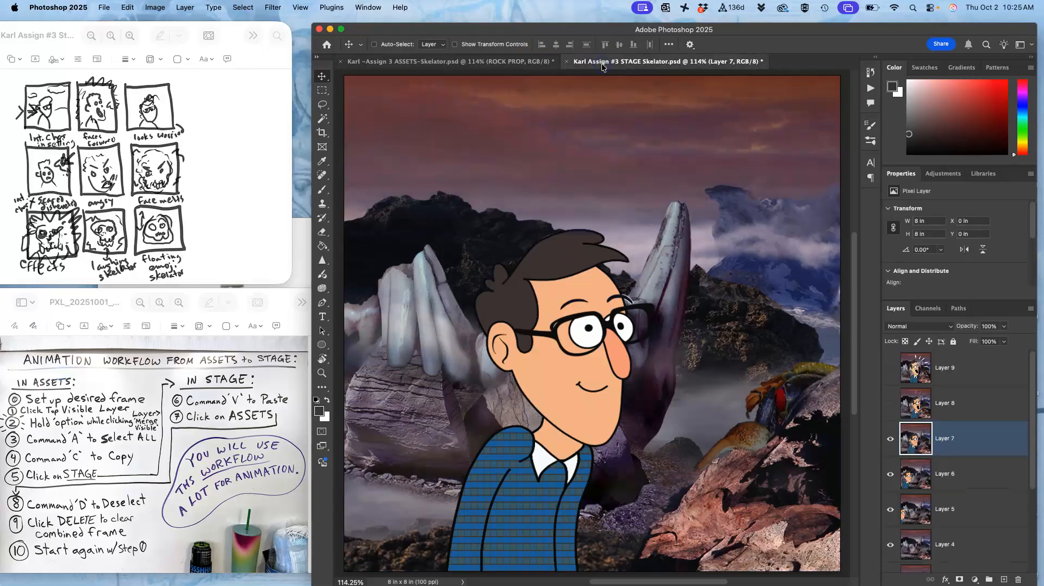
Move the wood-9616079 layer in the ASSETS Setting group right to X -2.33 in and compare the result with the STAGE document
left_click(509, 61)
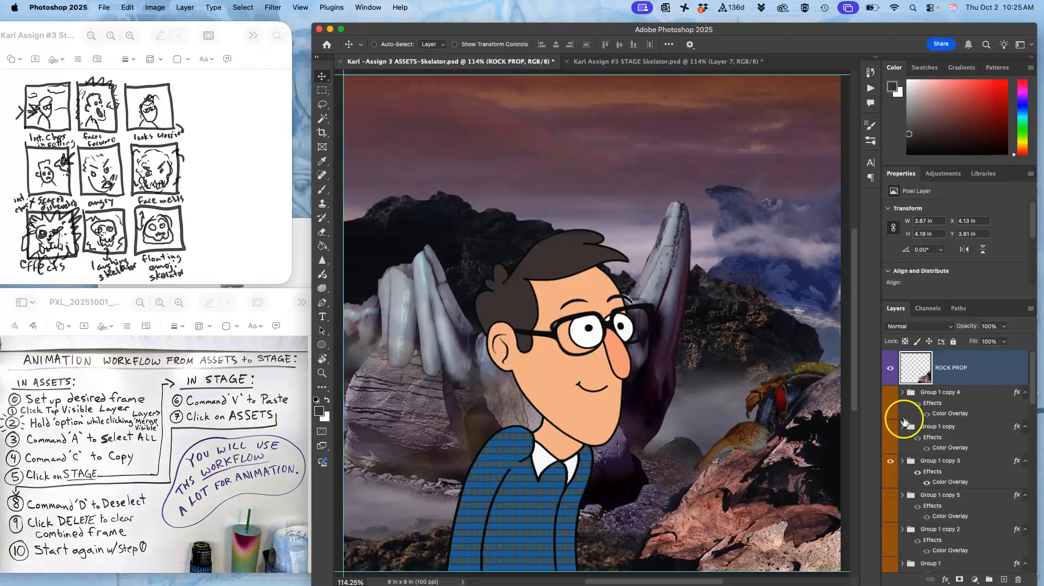
scroll(903, 421, "down", 10)
left_click(943, 500)
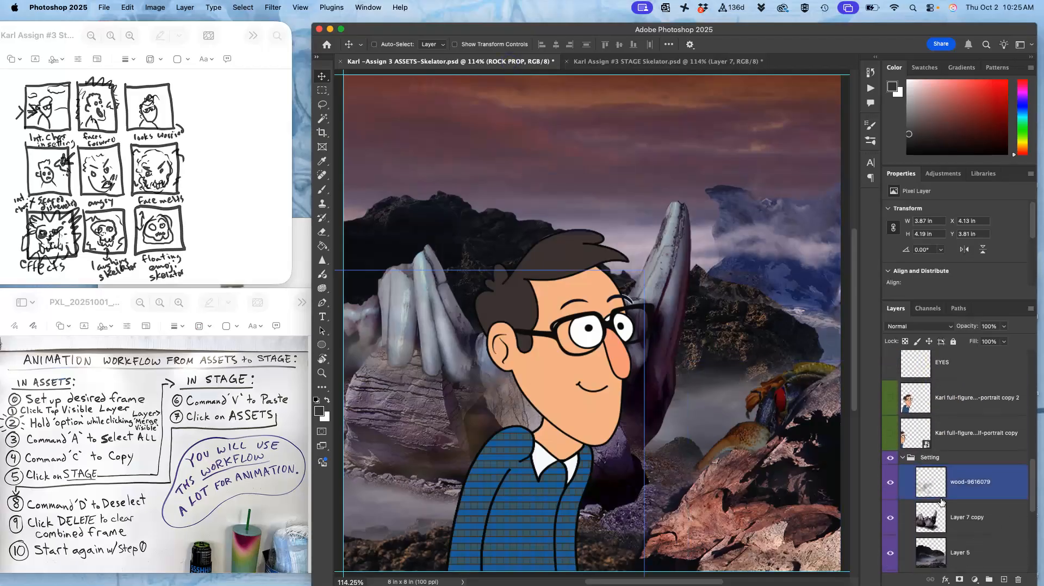
left_click_drag(489, 374, 540, 373)
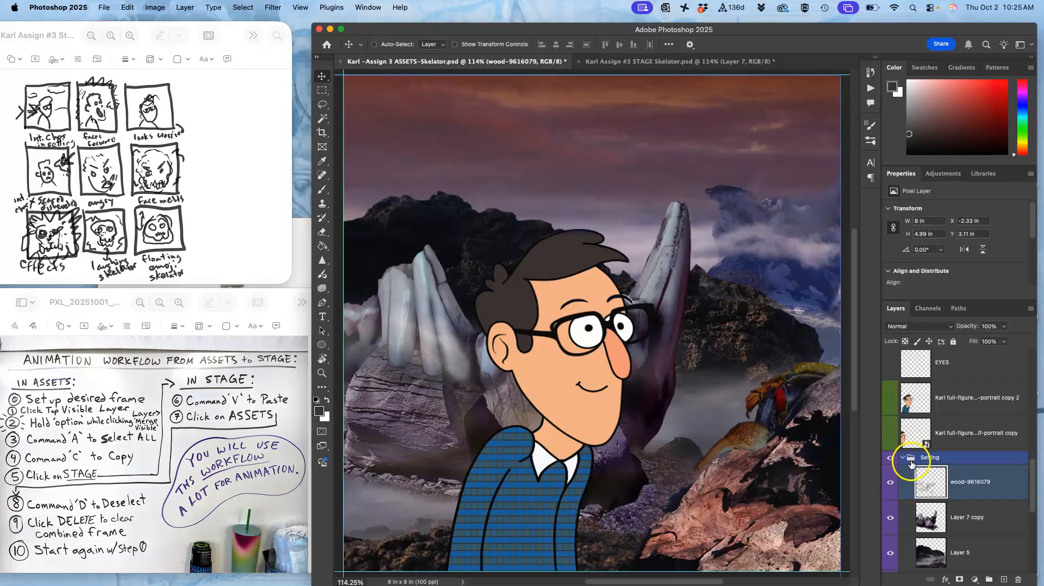
left_click(683, 63)
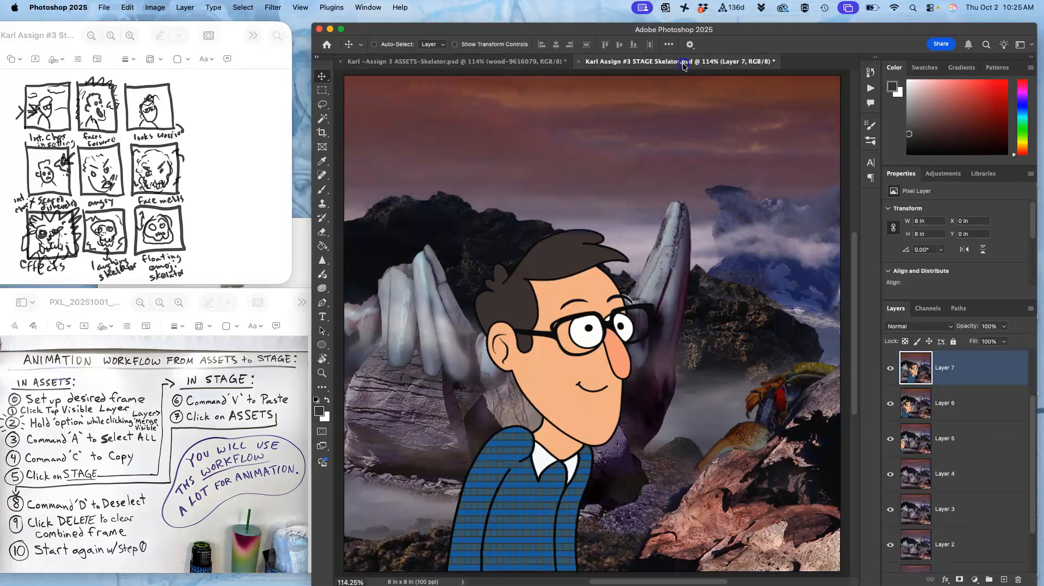
left_click(534, 62)
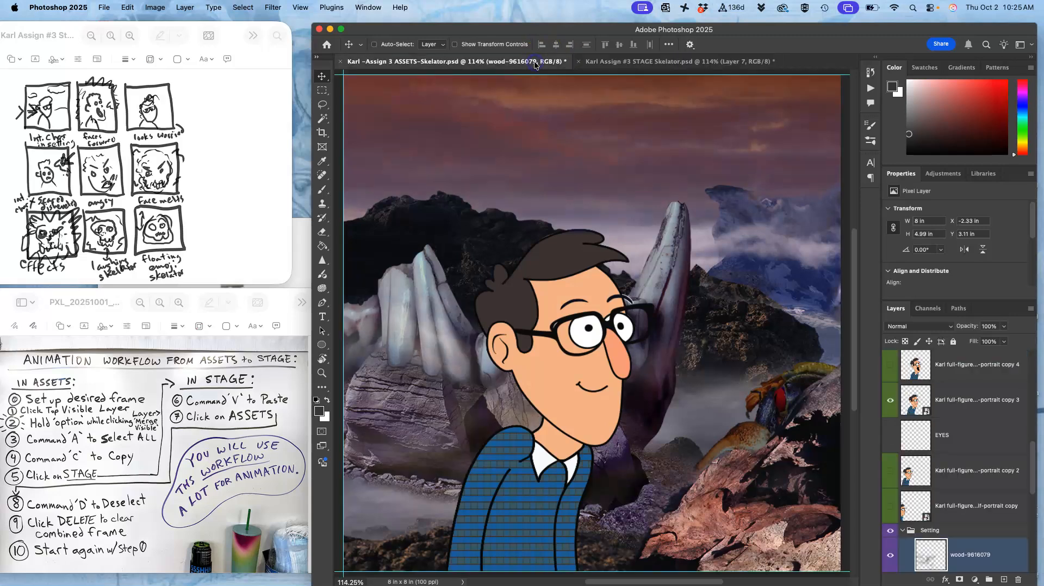
Compare the composition with the STAGE document again, and hide Layer 6 copy 2 in the ASSETS Setting group
left_click(616, 61)
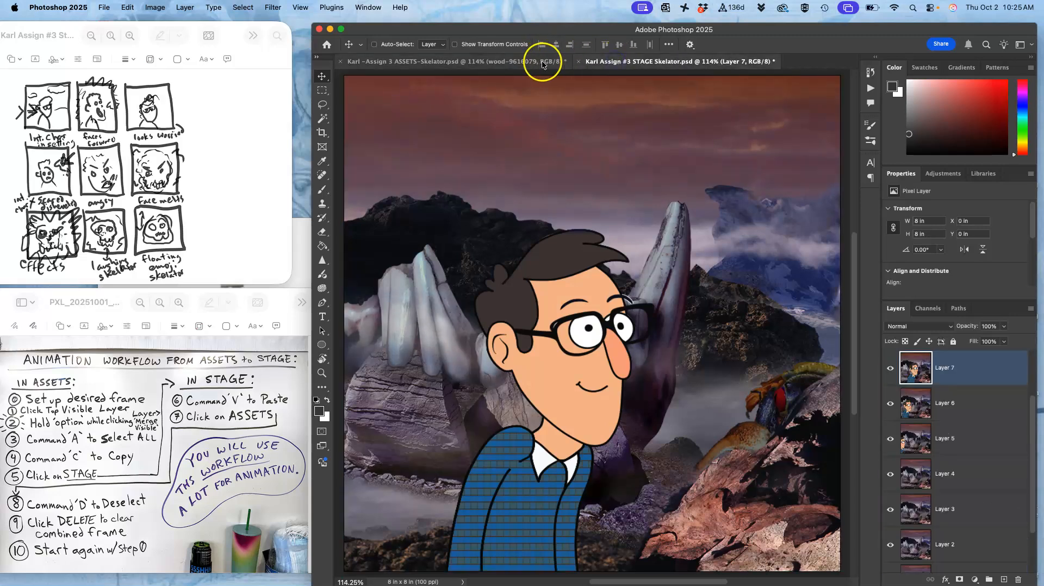
left_click(519, 61)
scroll(930, 473, "down", 8)
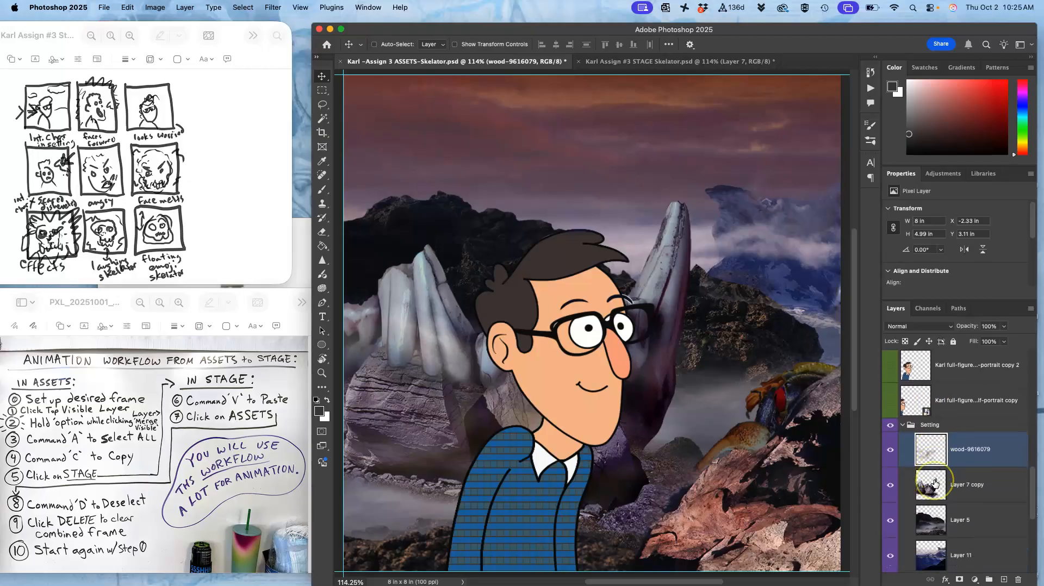
left_click(894, 442)
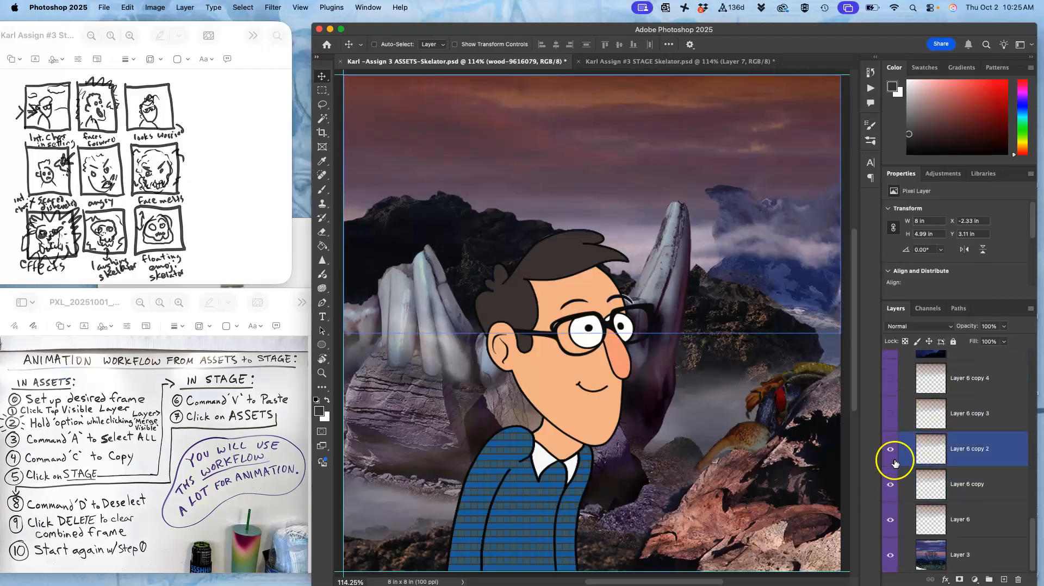
left_click(891, 453)
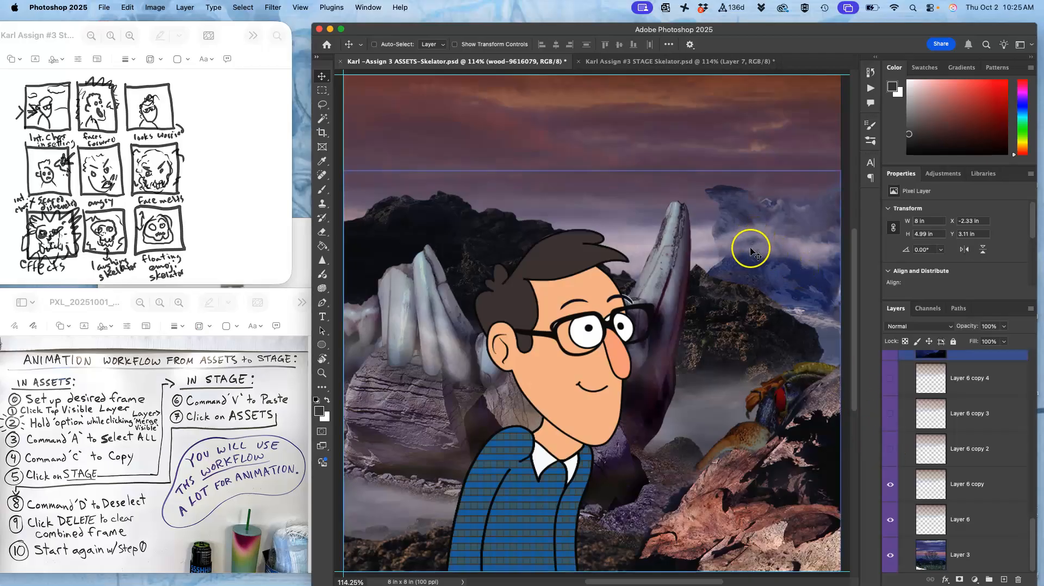
Duplicate the visible full-figure portrait copy 3 layer and rasterize the duplicate
scroll(897, 421, "up", 10)
scroll(906, 427, "up", 10)
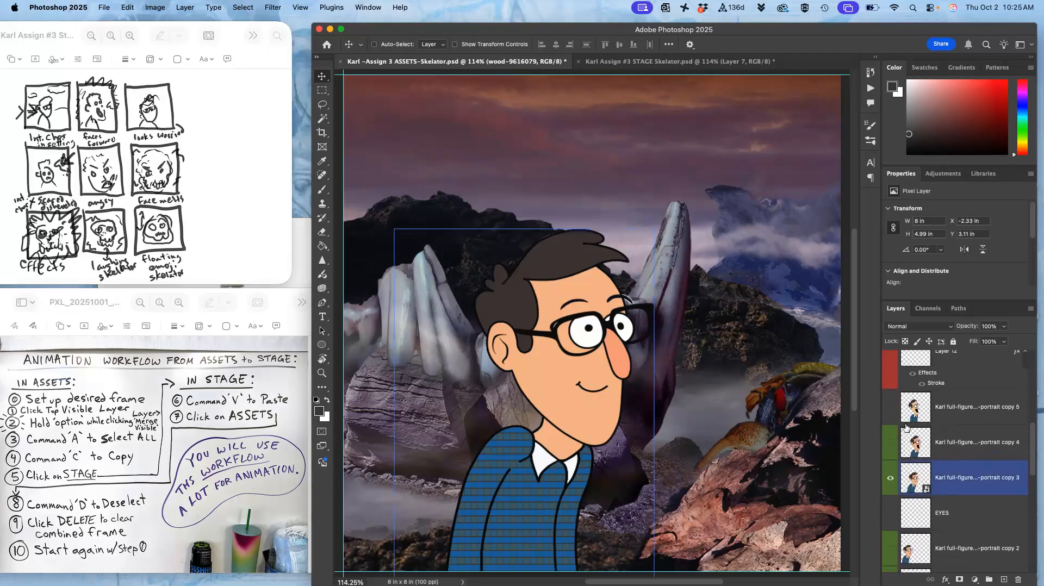
left_click(931, 482)
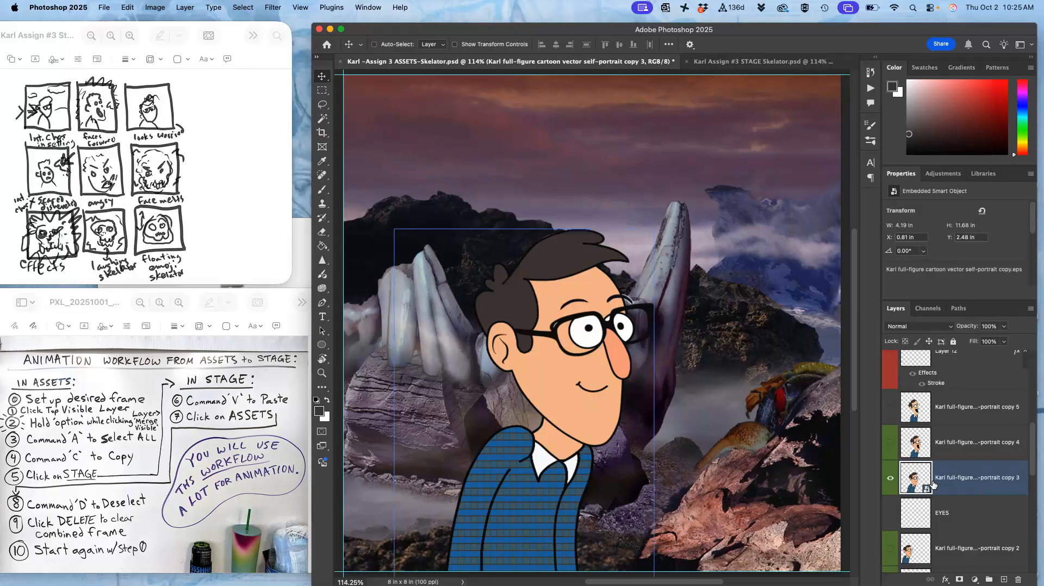
key("super+j")
right_click(932, 482)
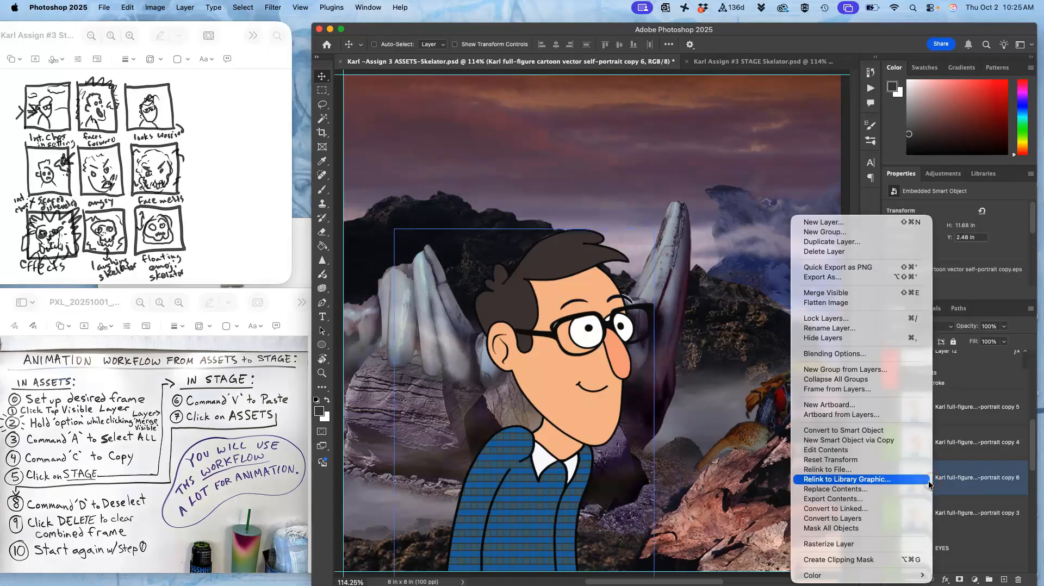
left_click(828, 544)
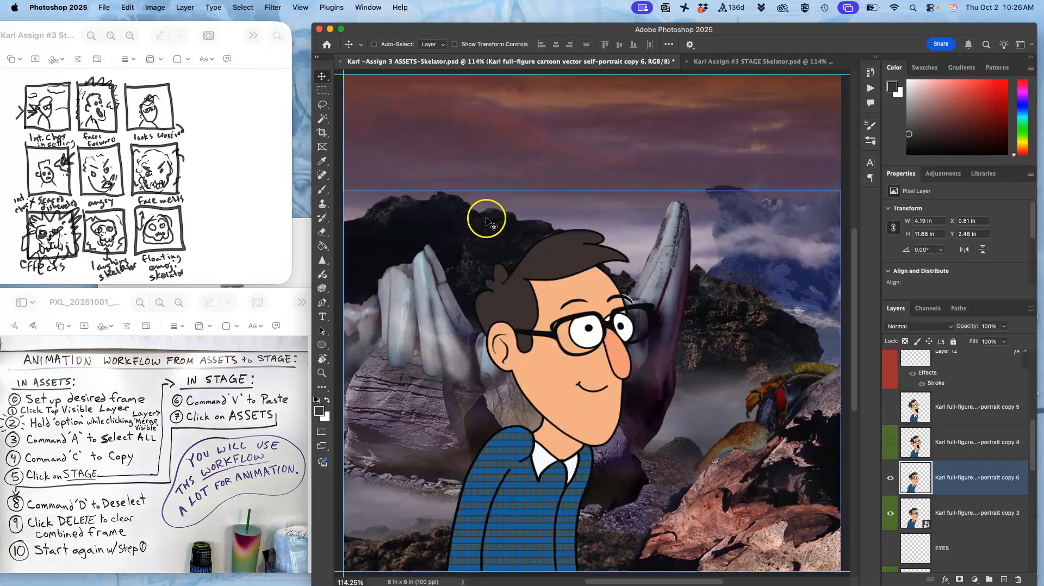
Try distorting the rasterized portrait copy 6 layer by pulling its two upper corners outward and up
key("super")
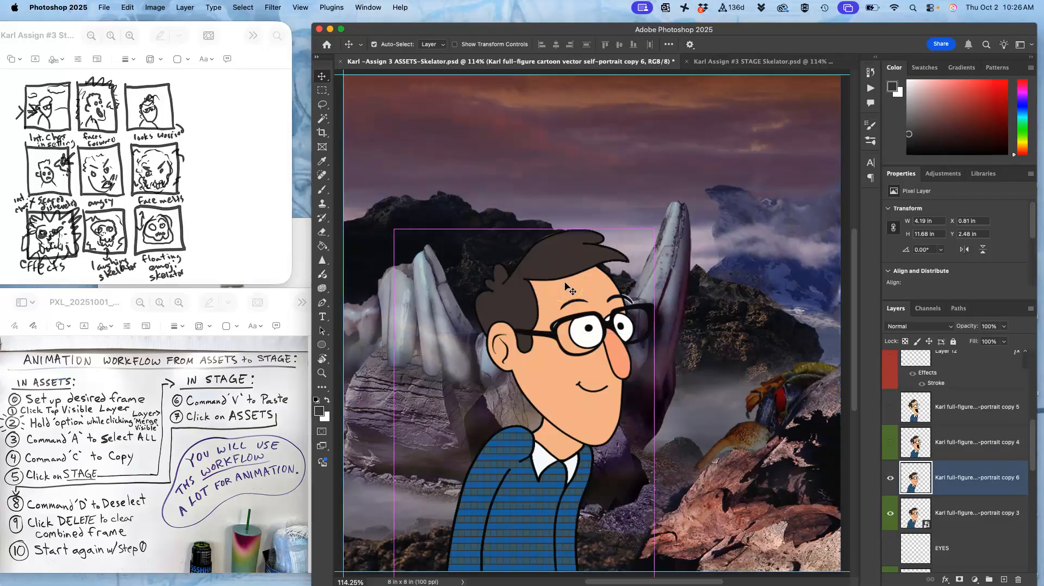
key("super+t")
right_click(601, 298)
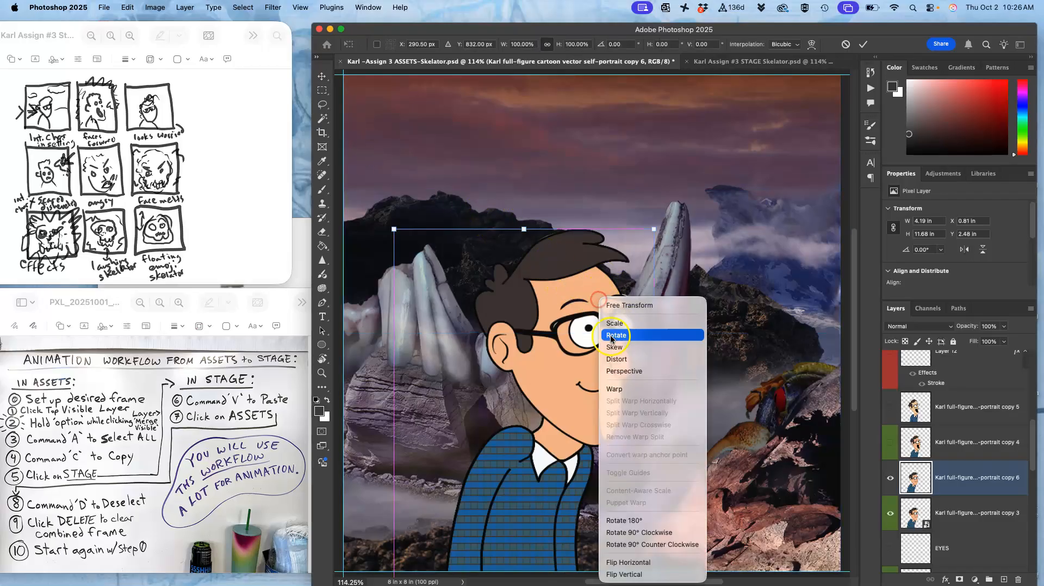
left_click(618, 373)
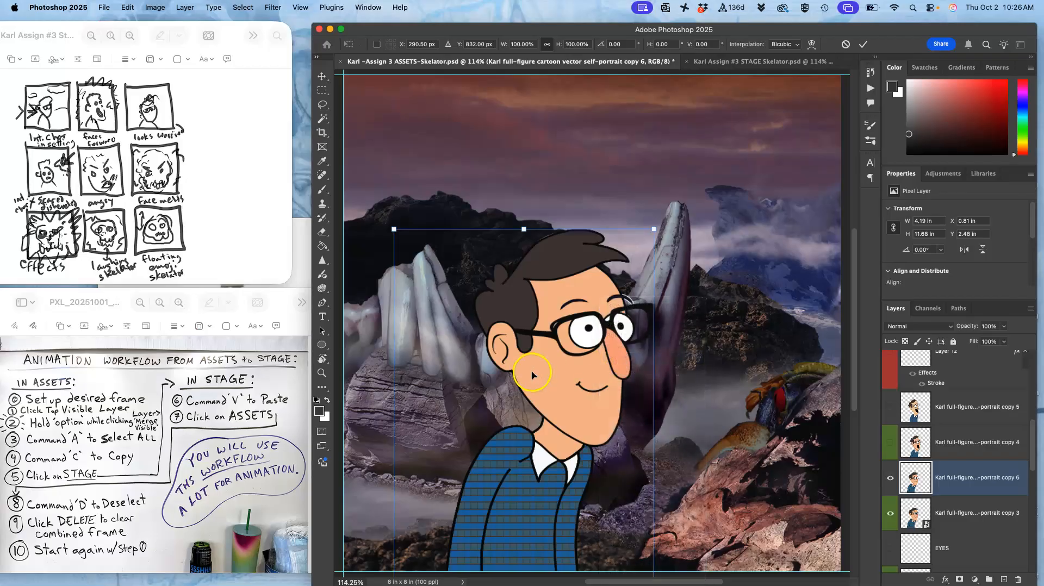
left_click_drag(654, 229, 678, 209)
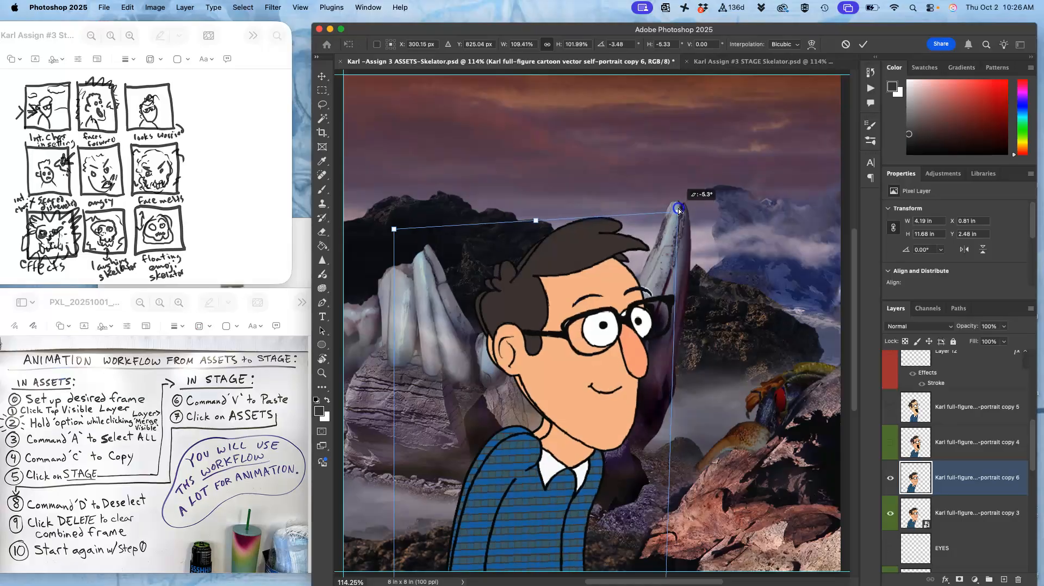
left_click_drag(394, 227, 381, 202)
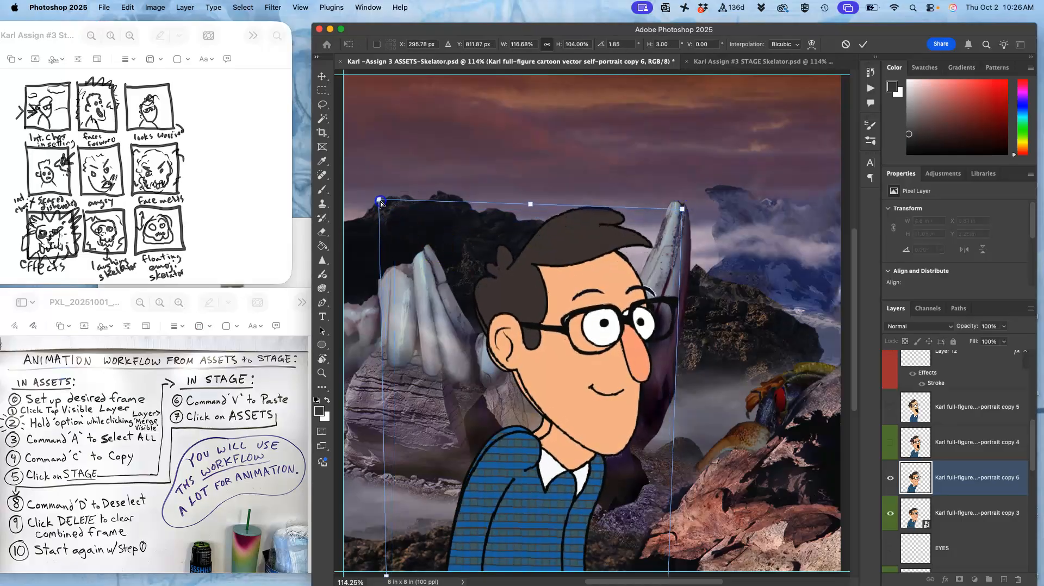
Try warping the portrait's face around the nose, cheeks and glasses, apply it, and undo the transformation
right_click(629, 413)
left_click(649, 388)
left_click_drag(628, 365, 596, 370)
left_click_drag(638, 398, 678, 396)
left_click_drag(552, 378, 527, 381)
left_click_drag(596, 360, 636, 337)
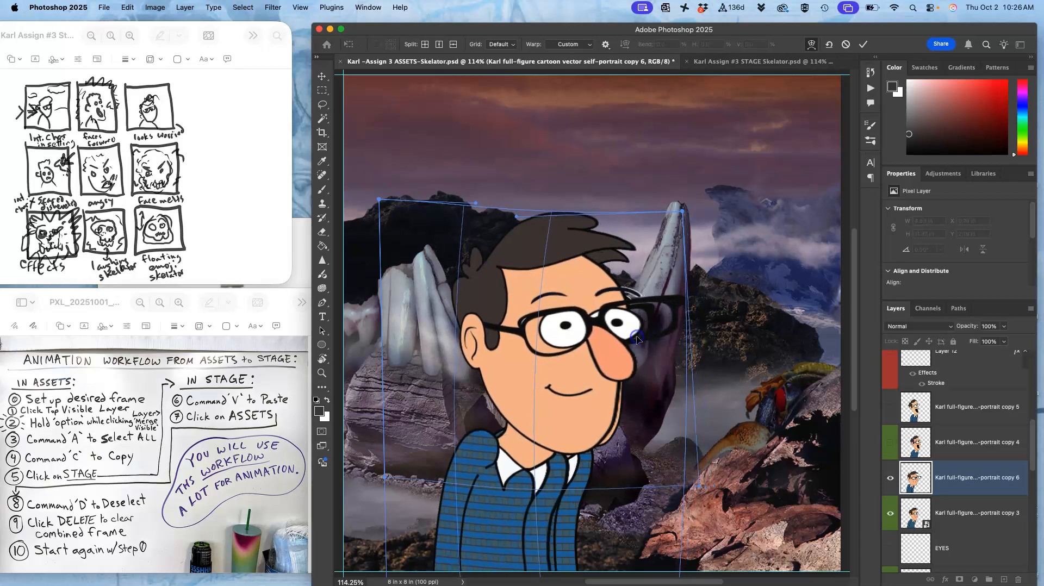
key("Return")
left_click(624, 362)
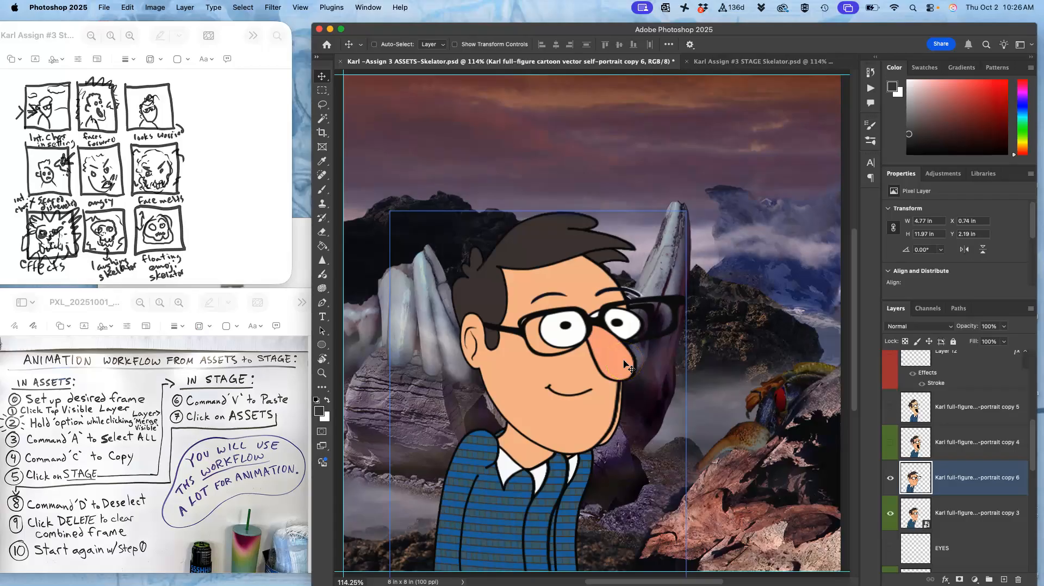
key("super+z")
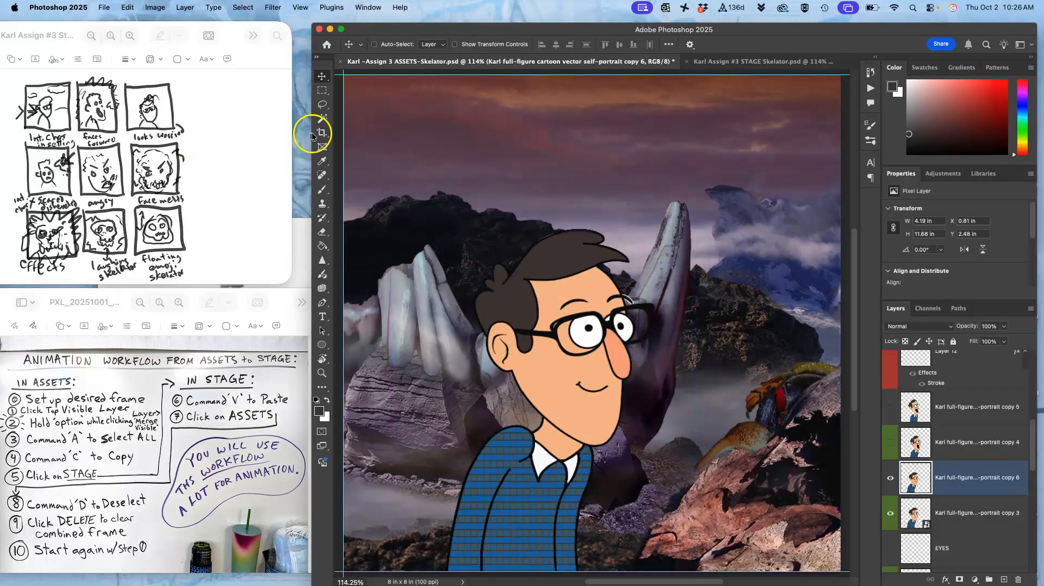
Lasso around the glasses, eyes and nose on the portrait copy 6 layer and copy the selection to a new layer
left_click(323, 105)
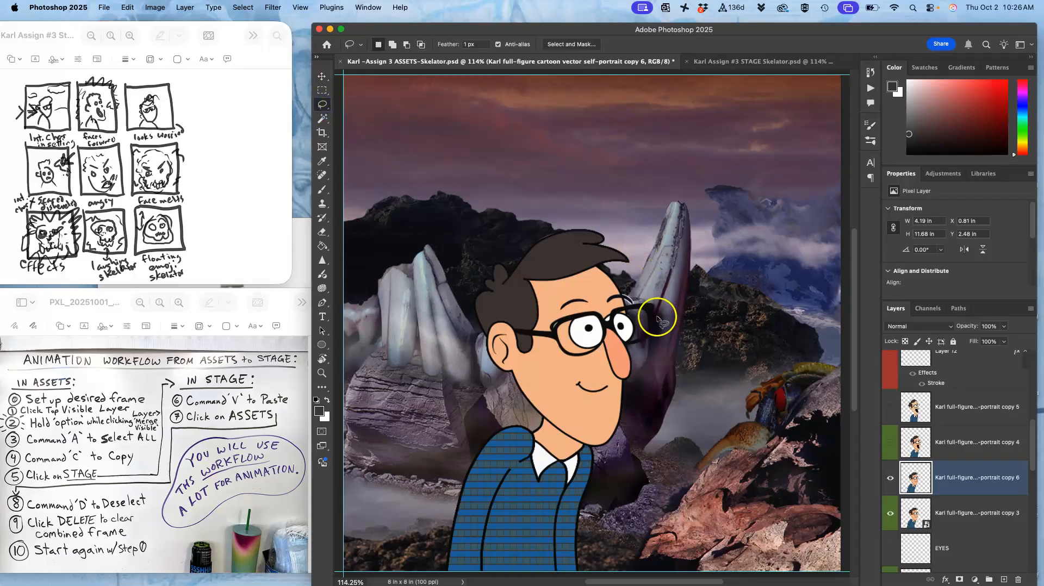
left_click_drag(639, 297, 648, 301)
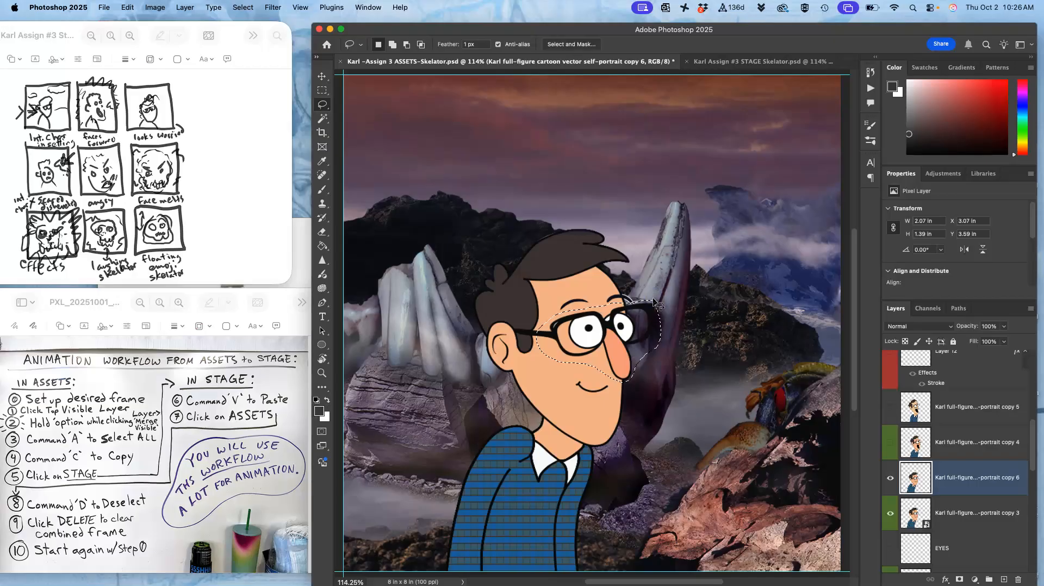
key("super+j")
Hide the portrait copy 3 layer, check the cut-out on its own, hide Layer 13 and make portrait copy 6 active
left_click(891, 515)
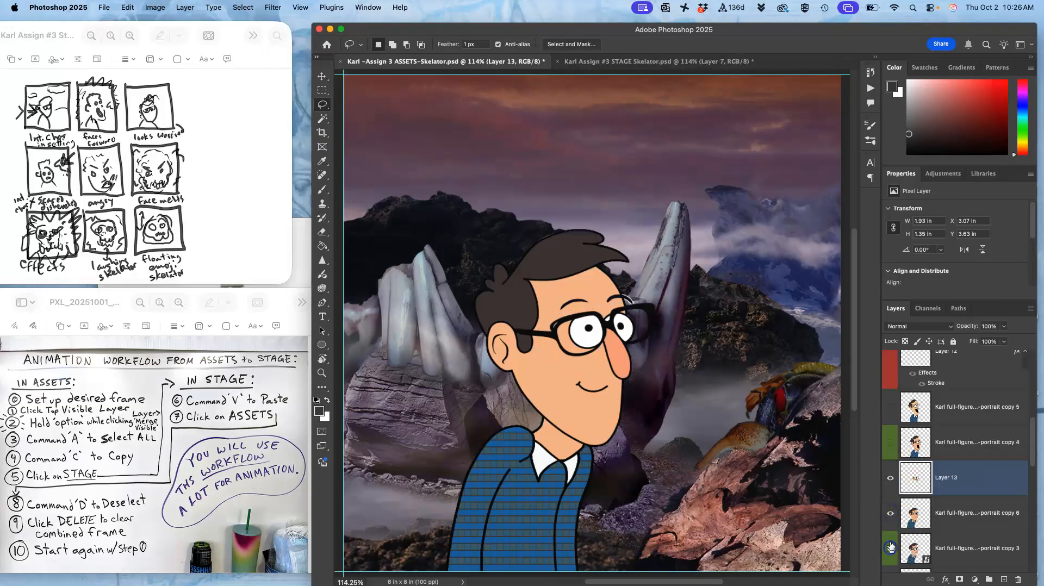
left_click(891, 515)
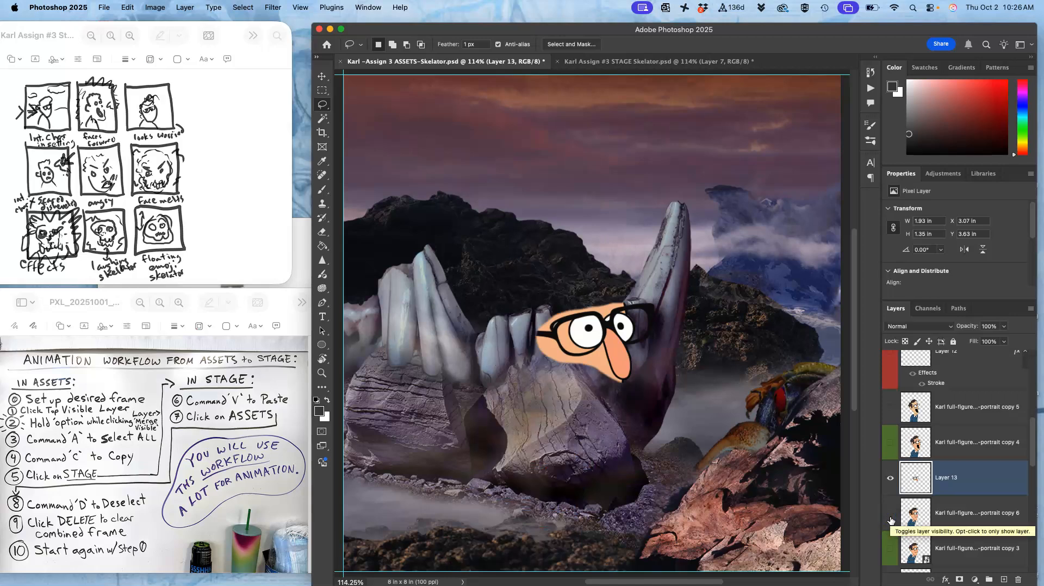
left_click(890, 515)
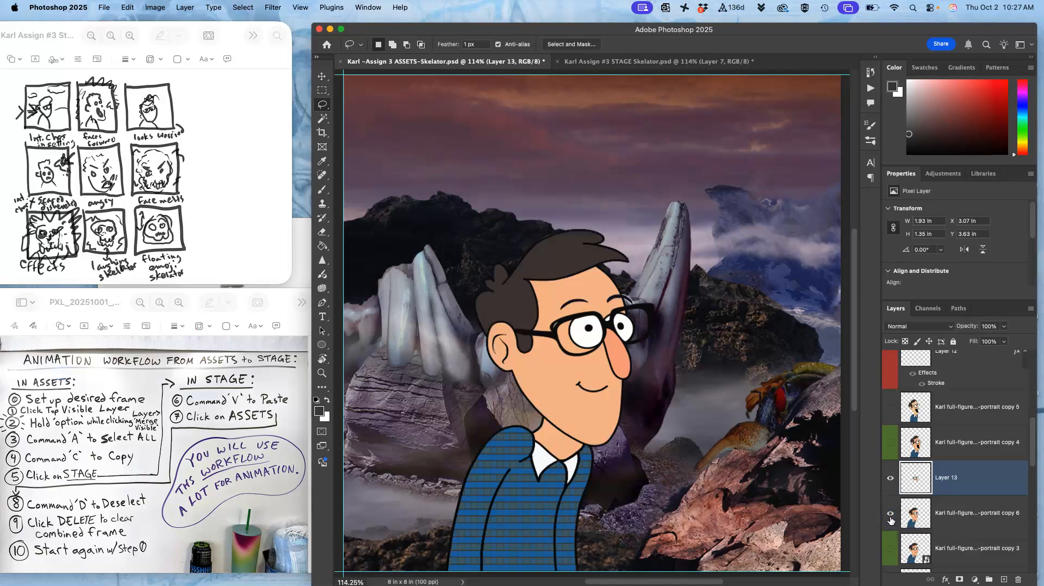
left_click(890, 481)
left_click(916, 513)
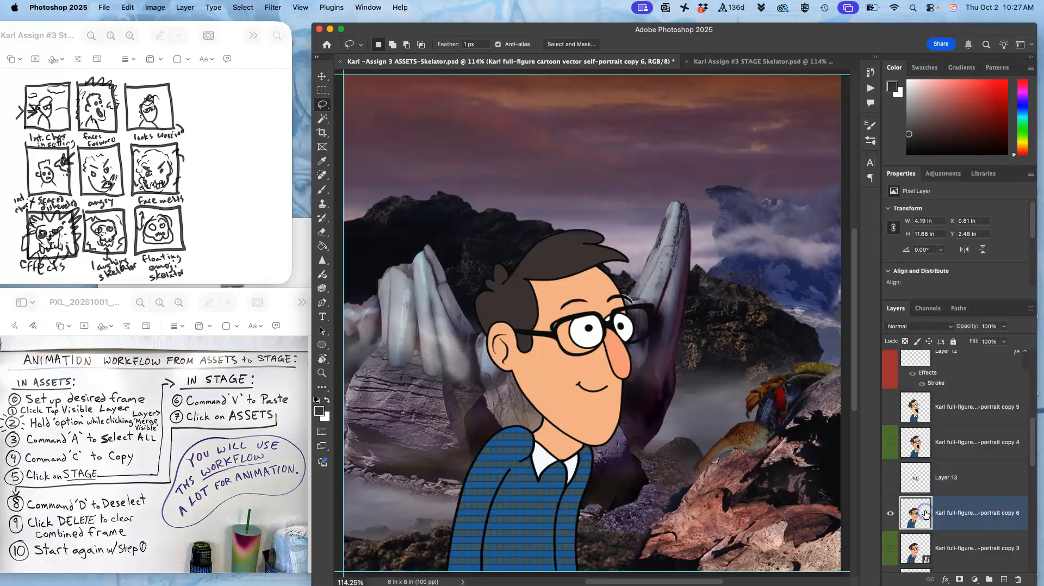
Lasso the glasses, eyes and nose inside the face and paint them out with the sampled skin color at 100% brush opacity
left_click_drag(545, 303, 546, 303)
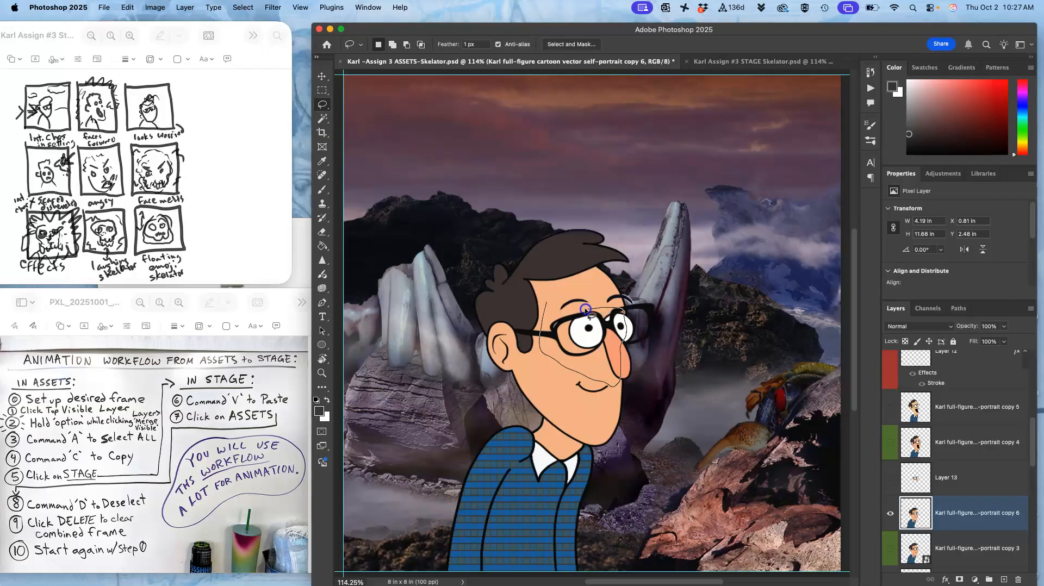
left_click_drag(549, 302, 548, 303)
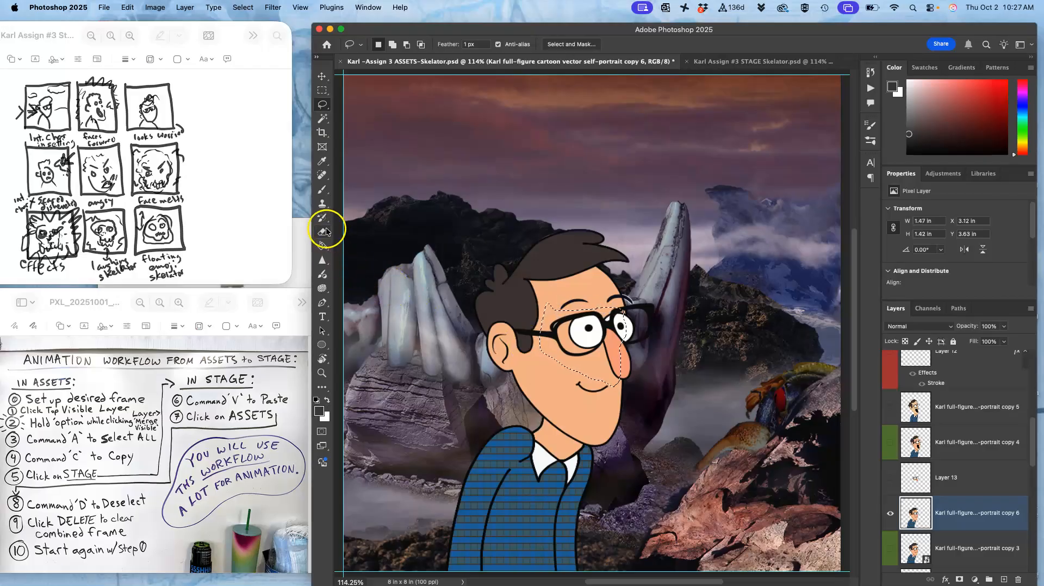
left_click(322, 247)
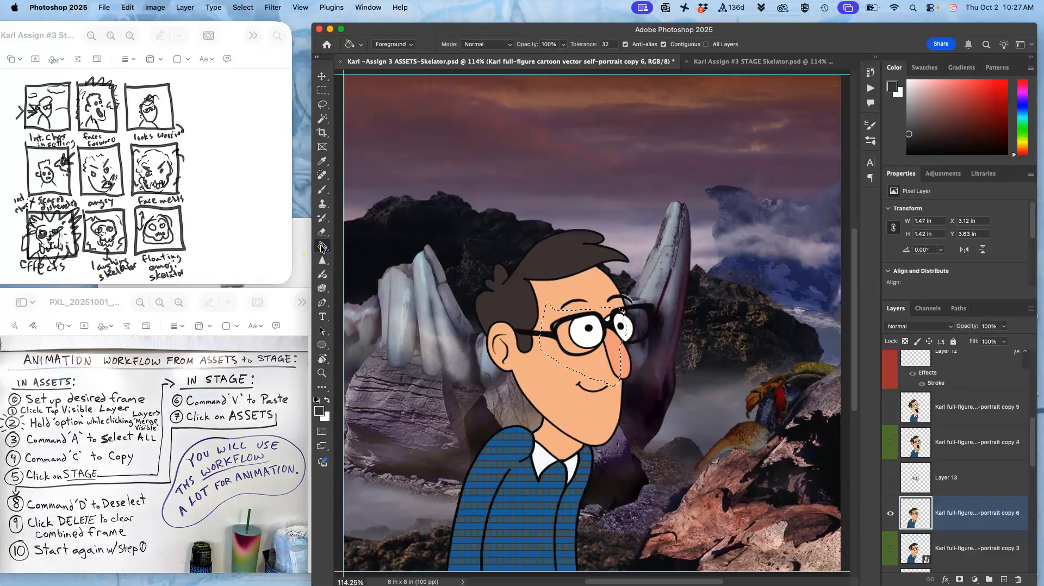
left_click(322, 189)
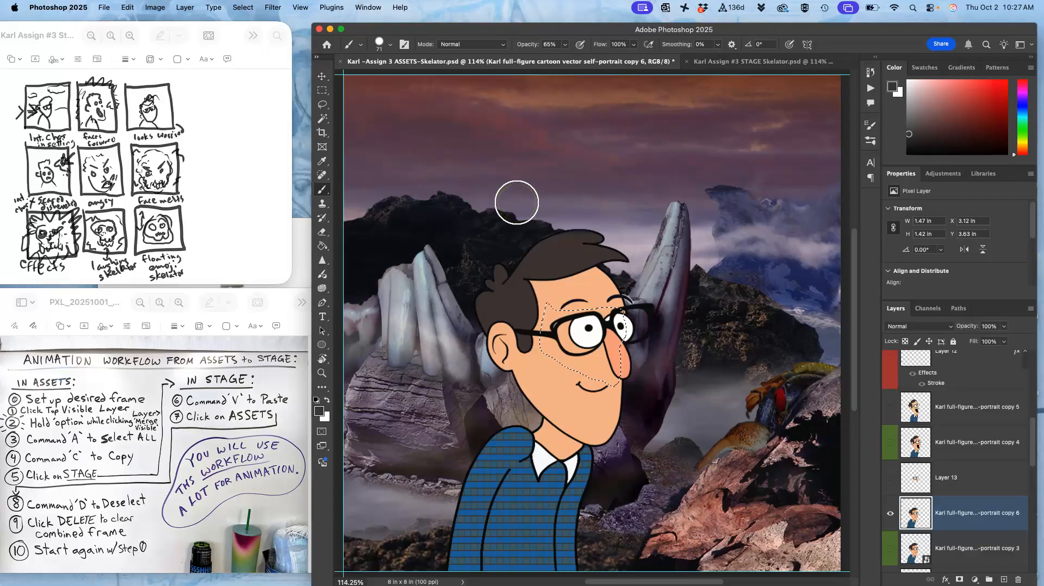
left_click(550, 321, "alt")
mouse_move(554, 319)
left_mouse_down()
mouse_move(556, 348)
mouse_move(567, 337)
left_mouse_up()
left_click(565, 44)
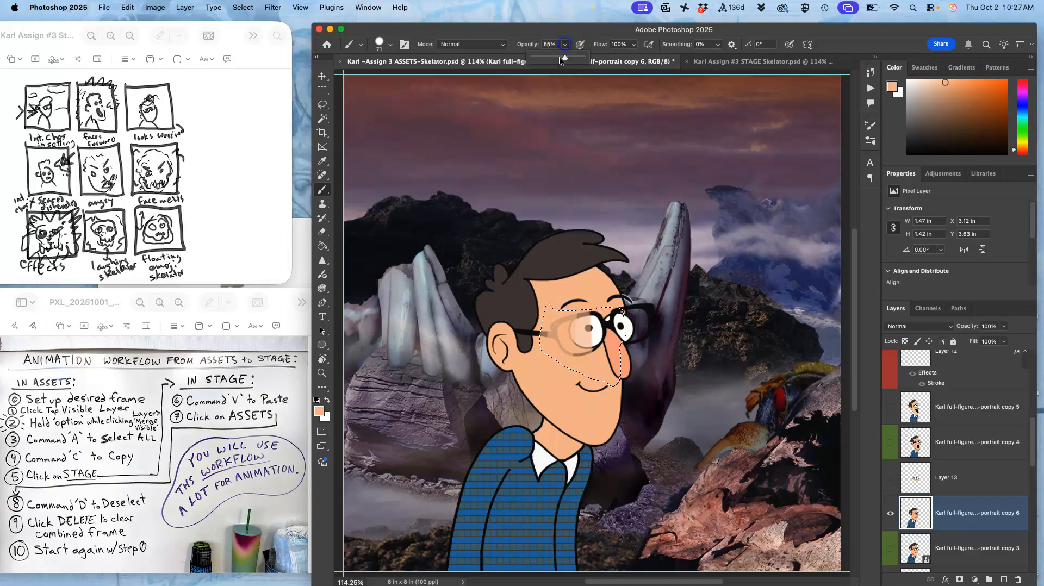
left_click_drag(580, 56, 585, 56)
left_click_drag(560, 326, 555, 358)
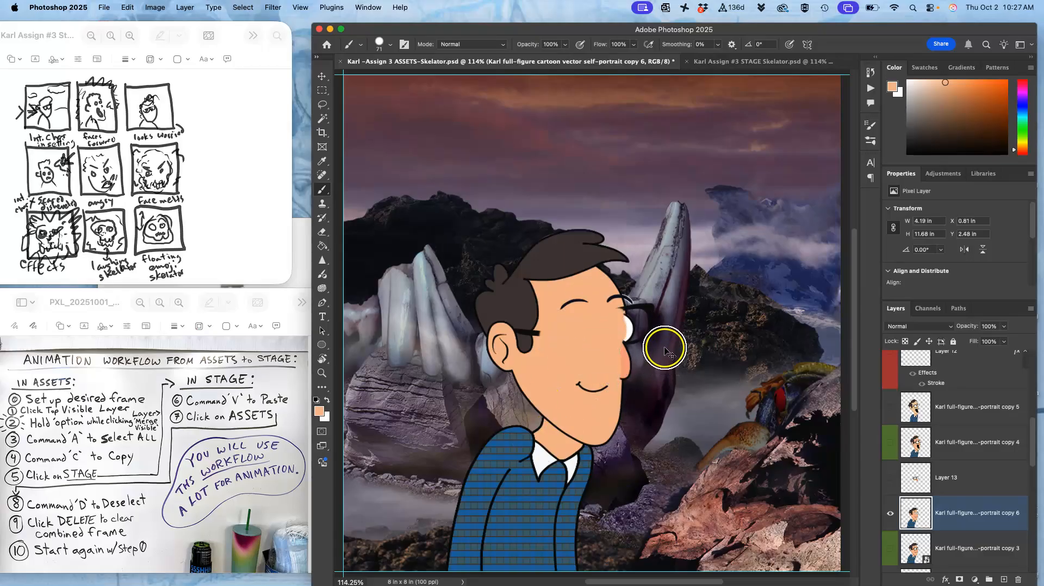
Show Layer 13 over the painted-out face and make it the active layer
left_click(890, 478)
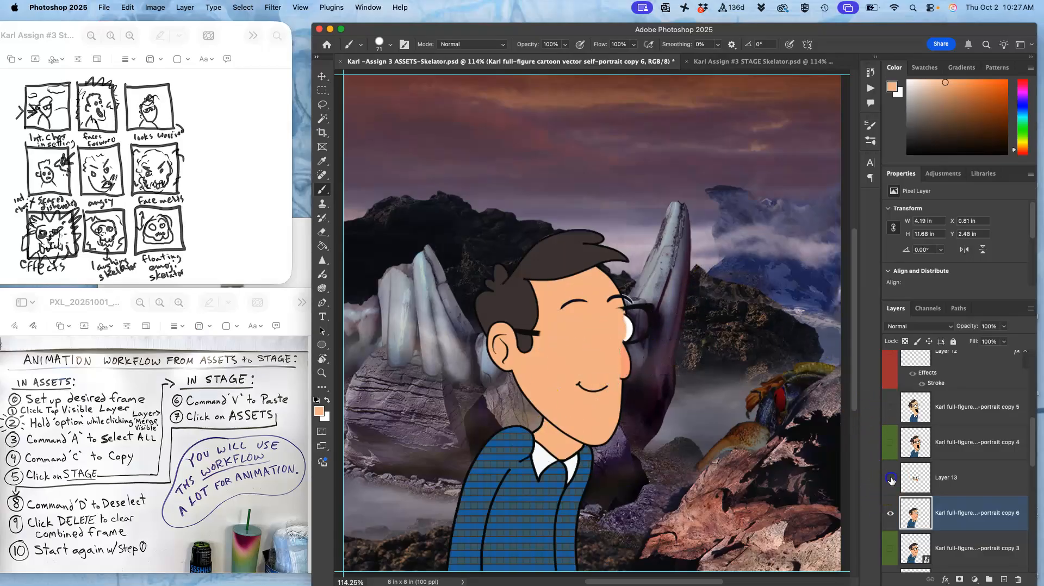
left_click(891, 479)
left_click(890, 479)
left_click(955, 467)
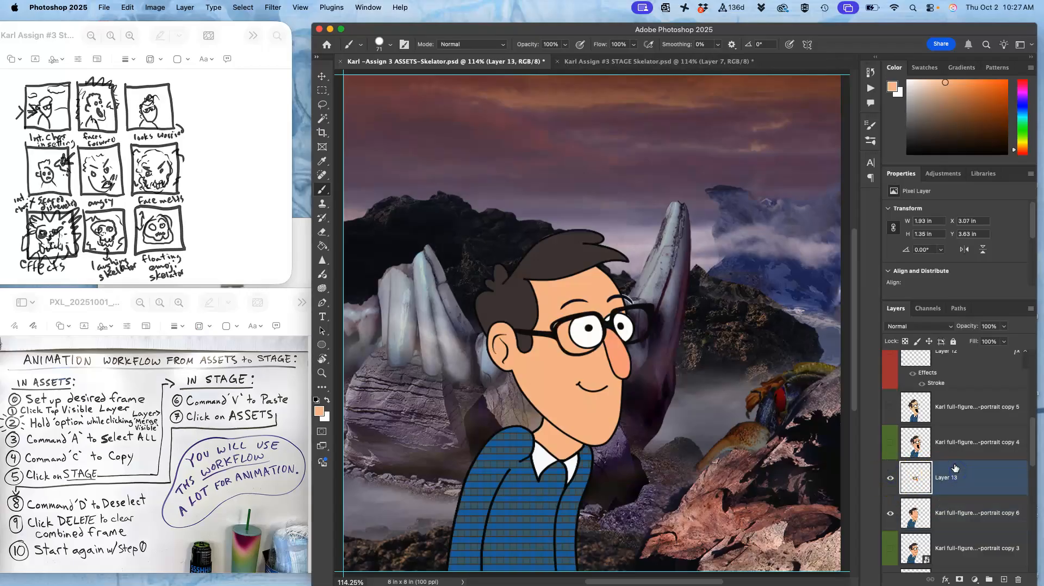
Distort the glasses, eyes and nose on Layer 13 by their corners to about 120% width and 119% height
left_click(322, 77)
key("super+t")
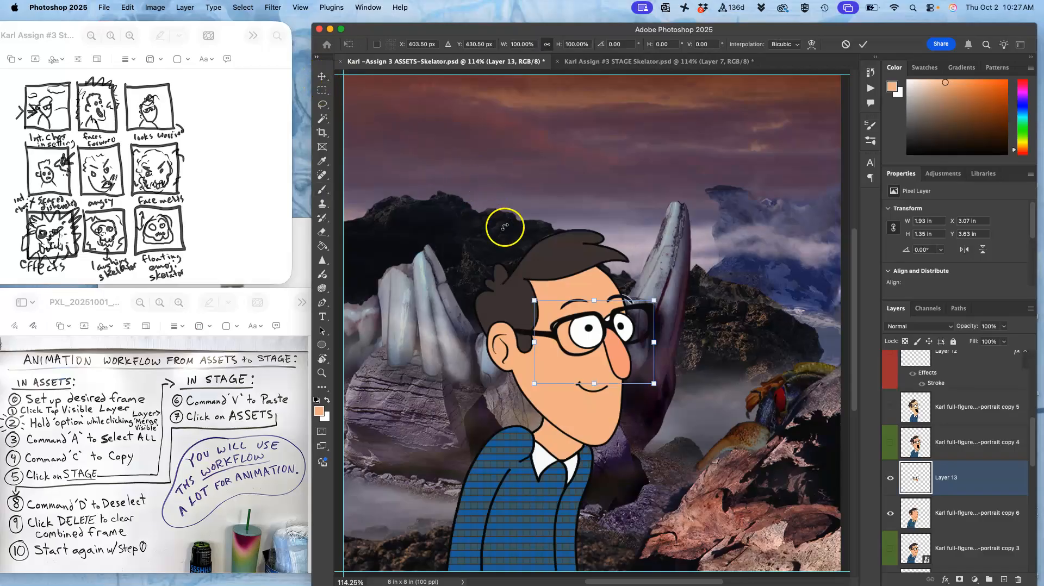
right_click(607, 341)
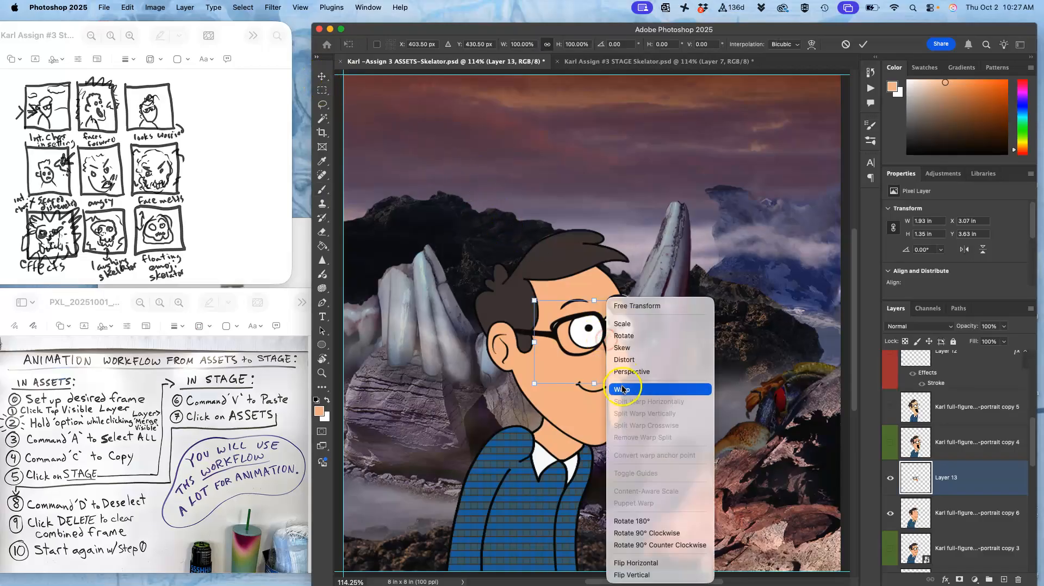
left_click(625, 360)
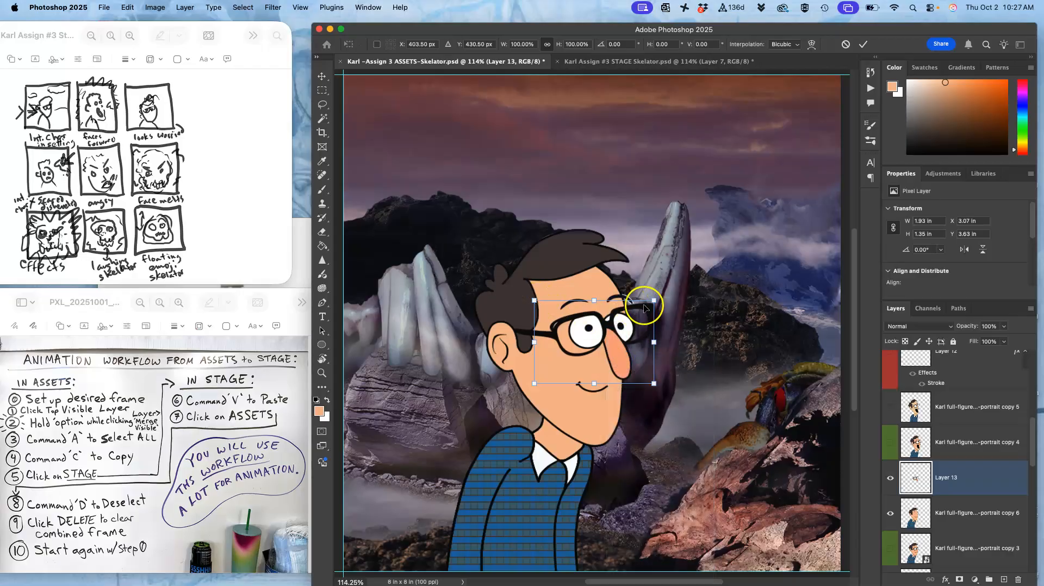
left_click_drag(534, 300, 505, 294)
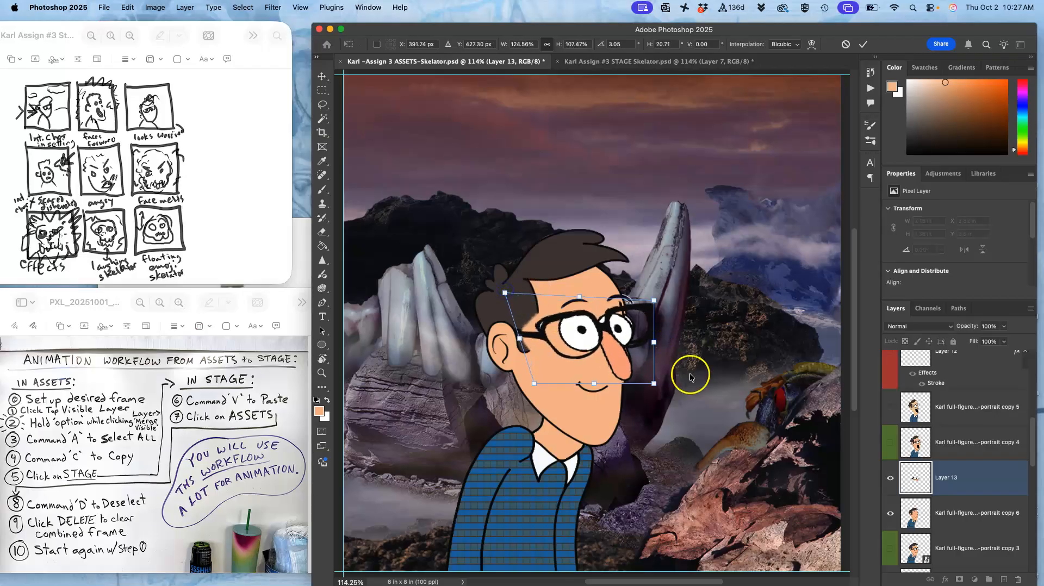
left_click_drag(654, 384, 644, 403)
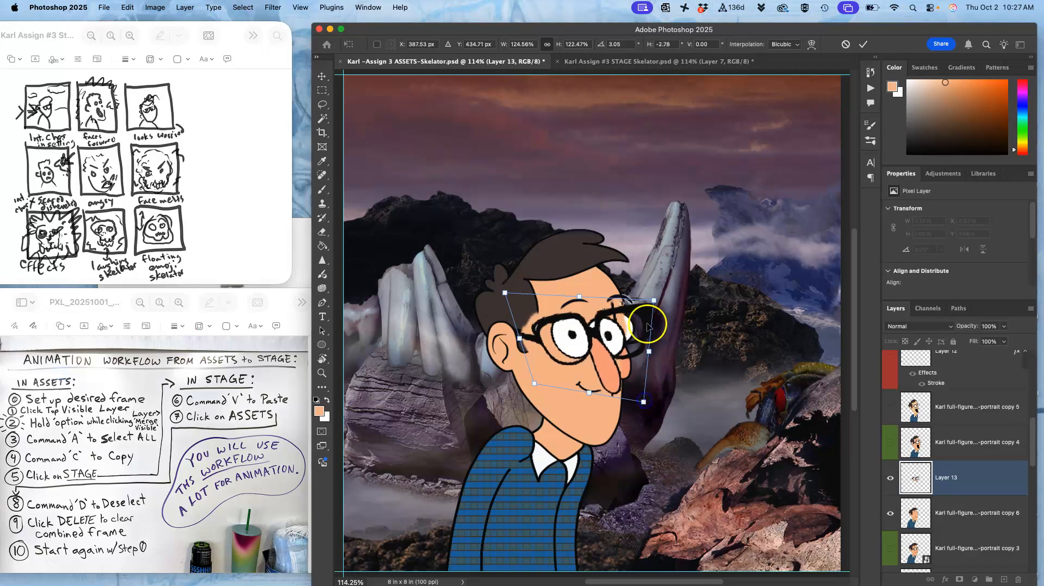
left_click_drag(653, 301, 655, 301)
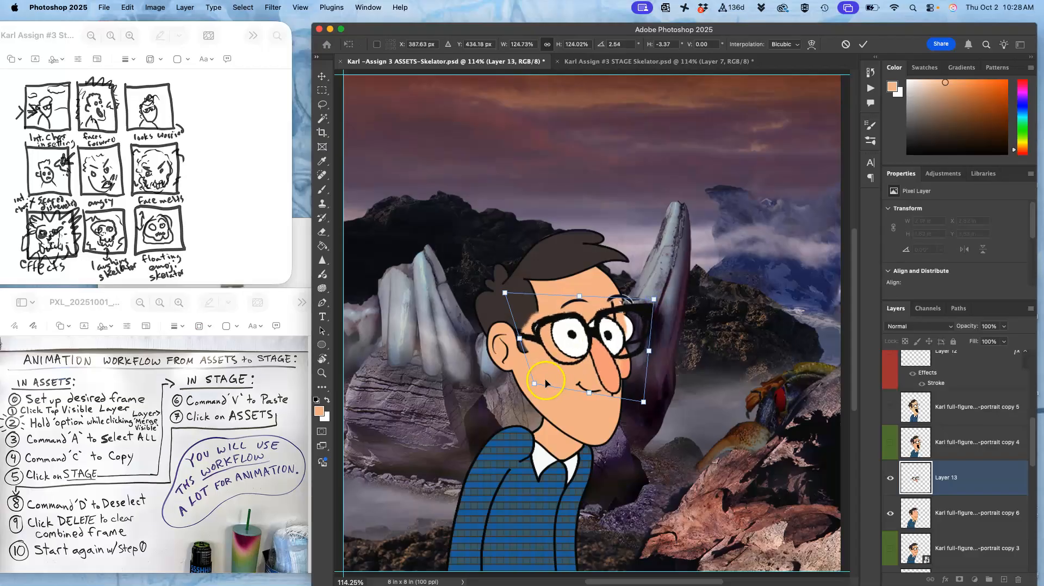
left_click_drag(533, 384, 532, 379)
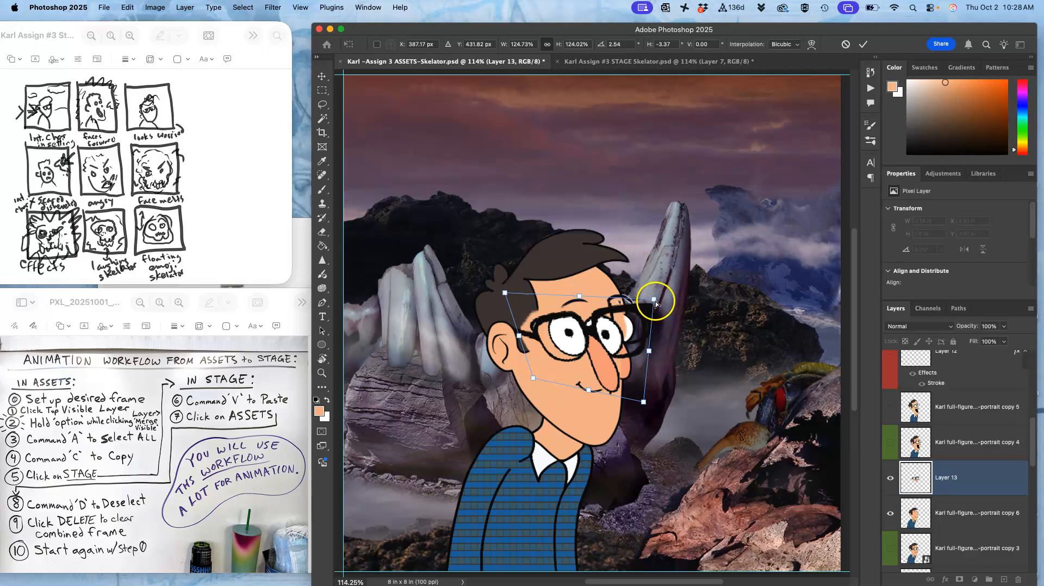
left_click_drag(652, 299, 646, 303)
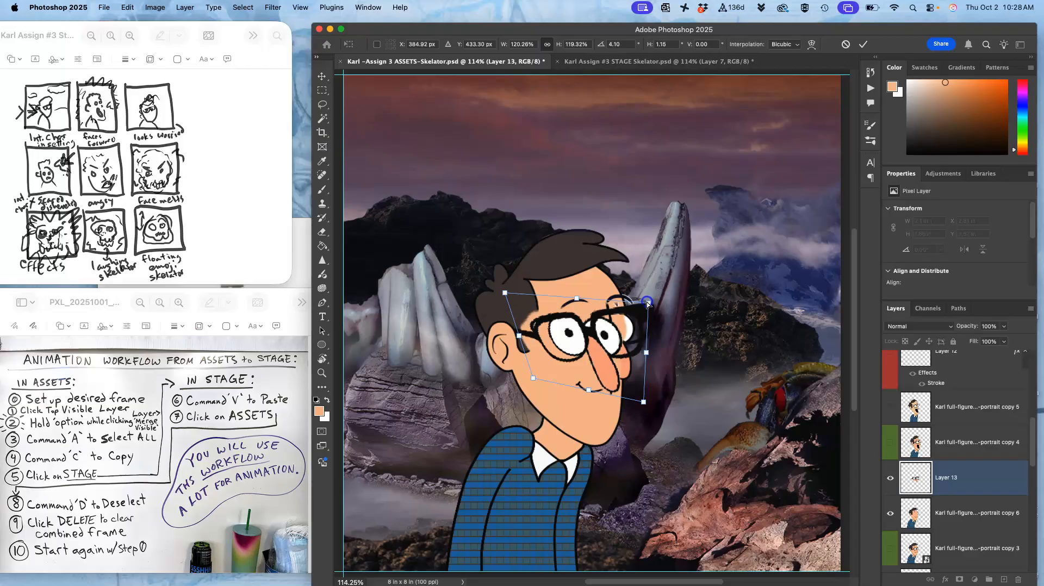
Warp the glasses and nose on Layer 13 outward and slightly upward to fit the face's far edge, and apply the transform
right_click(620, 299)
left_click(634, 390)
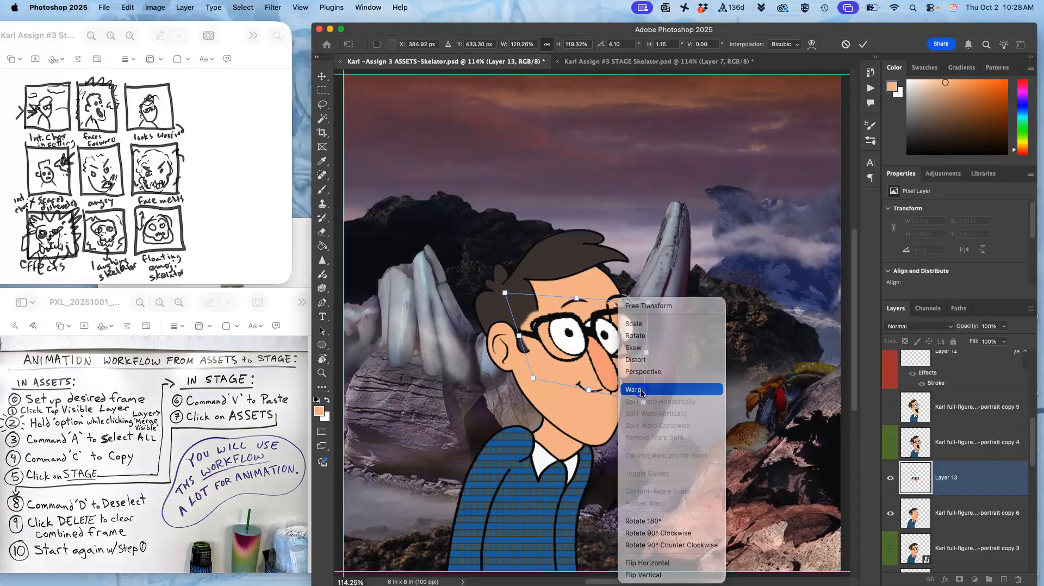
left_click_drag(612, 331, 618, 326)
left_click_drag(597, 365, 597, 366)
left_click_drag(630, 401, 627, 388)
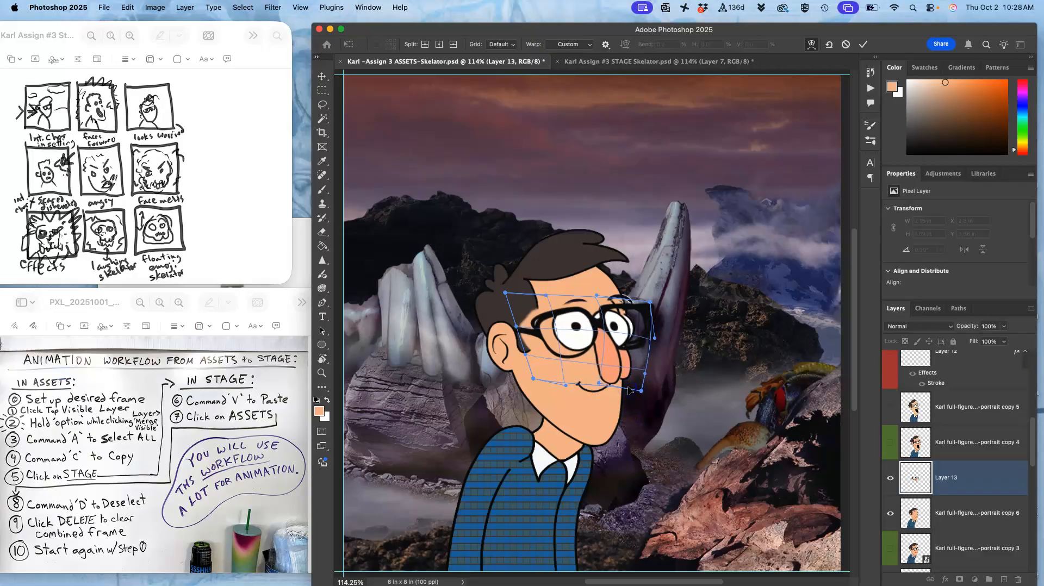
key("Return")
key("b")
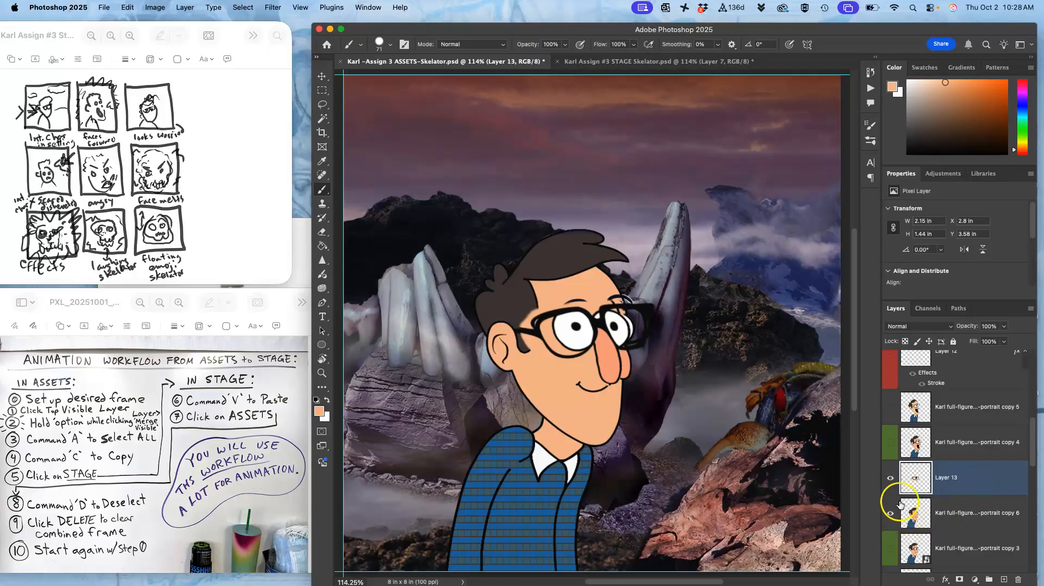
Compare Layer 13 on and off, try warping its hair-side upper corner inward, and undo that warp
left_click(890, 479)
left_click(891, 479)
left_click(891, 478)
left_click(891, 478)
left_click(939, 479)
key("super+t")
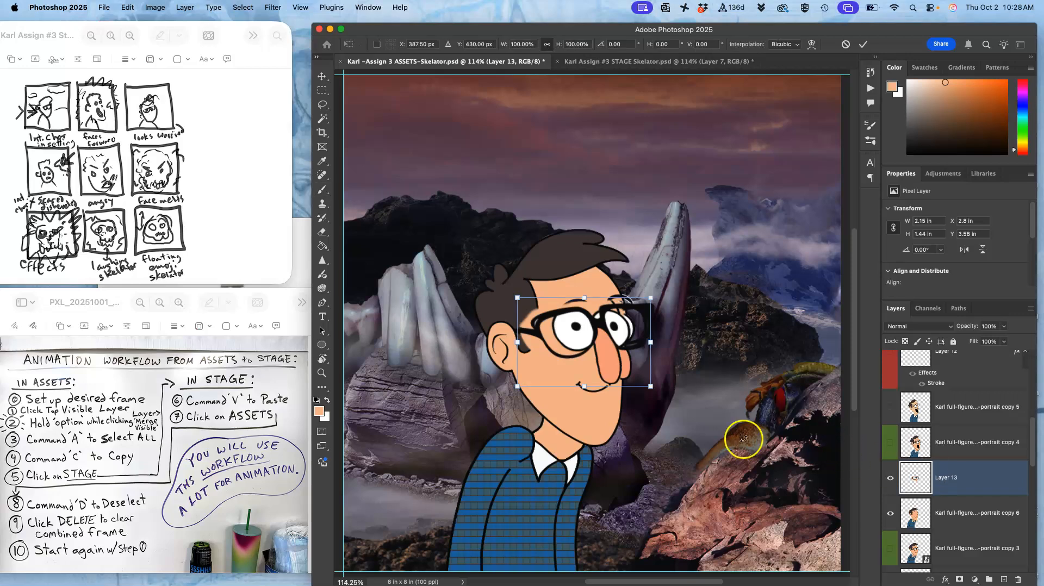
right_click(566, 337)
left_click(581, 390)
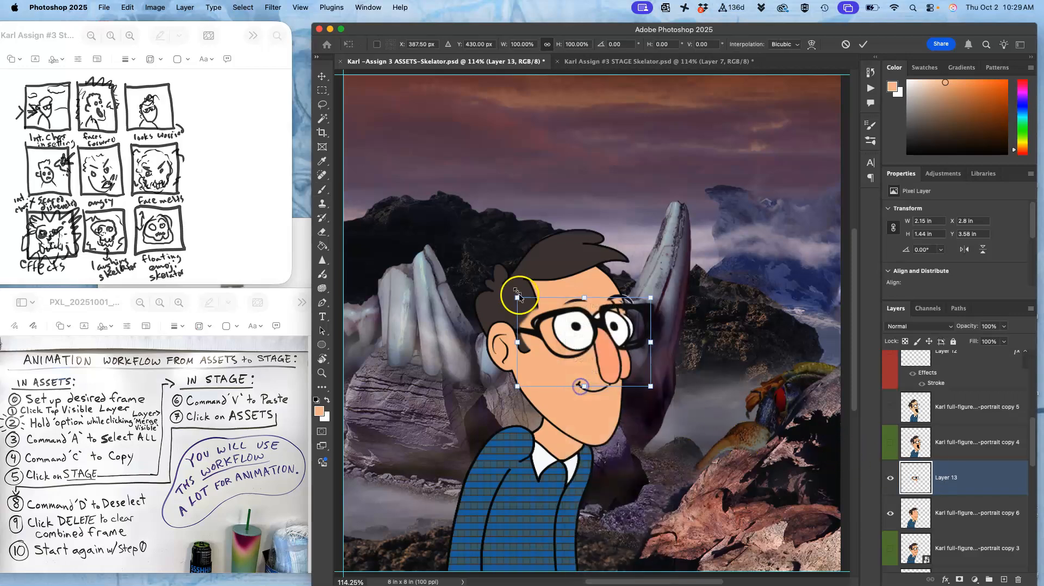
left_click_drag(517, 298, 550, 285)
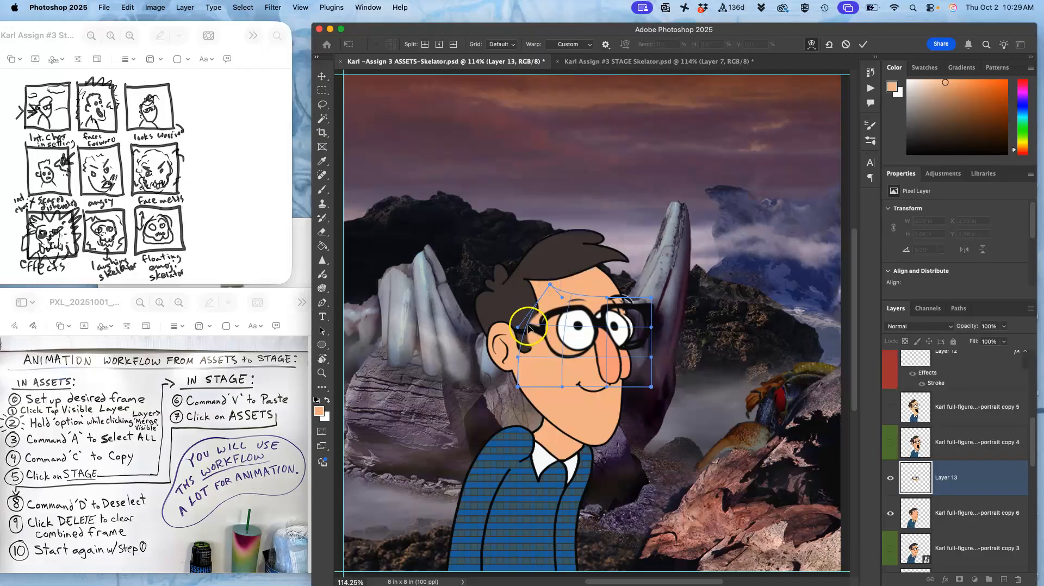
key("Return")
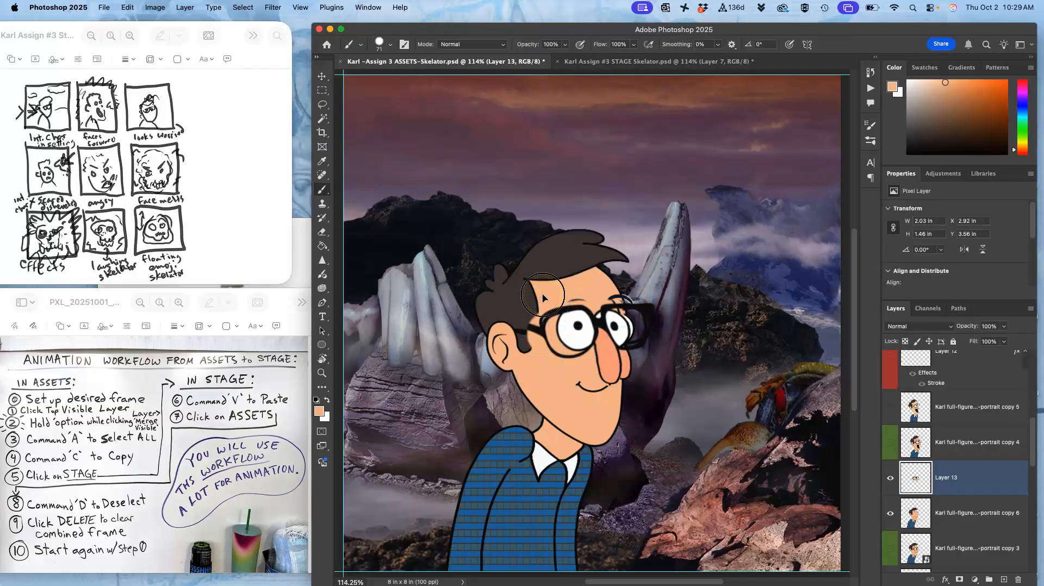
key("super+equal")
key("super+equal")
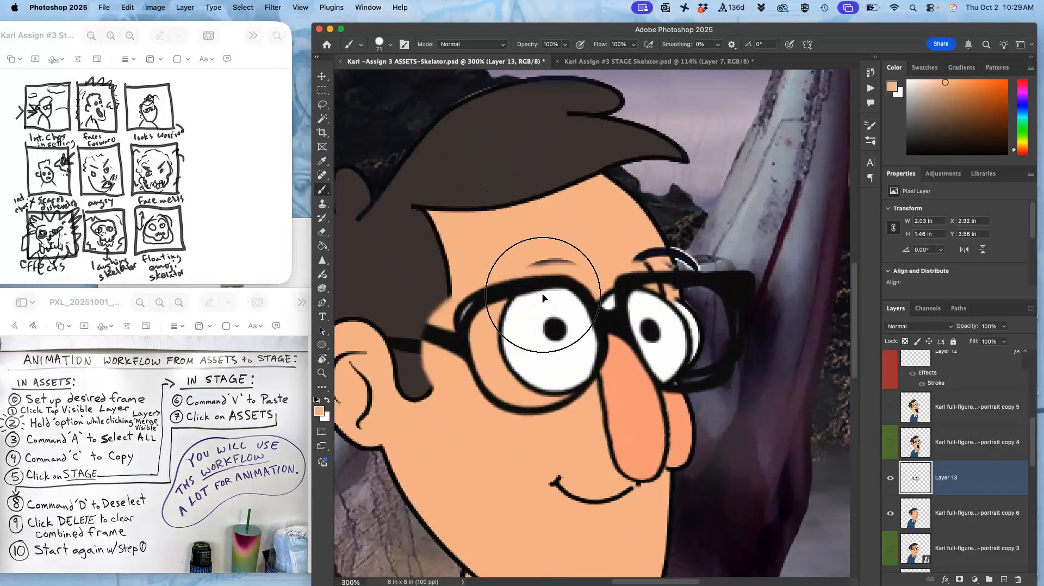
key("super+z")
Warp the ear side of Layer 13 inward so the glasses' arm lines up with the temple, and apply it
key("super+t")
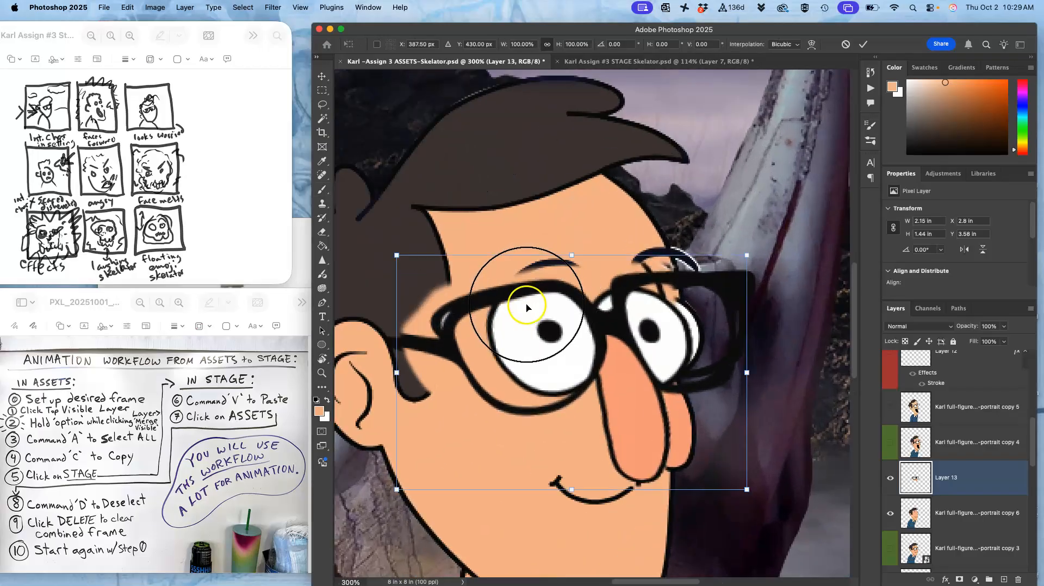
right_click(526, 307)
left_click(527, 392)
left_click_drag(438, 352, 441, 359)
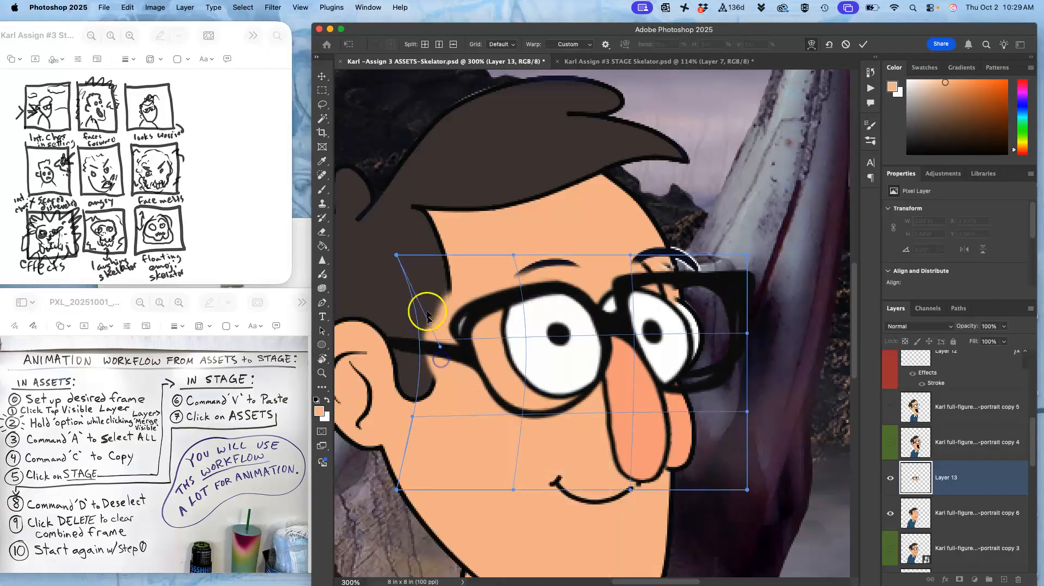
mouse_move(429, 275)
left_mouse_down()
mouse_move(433, 264)
mouse_move(432, 273)
left_mouse_up()
key("Return")
key("b")
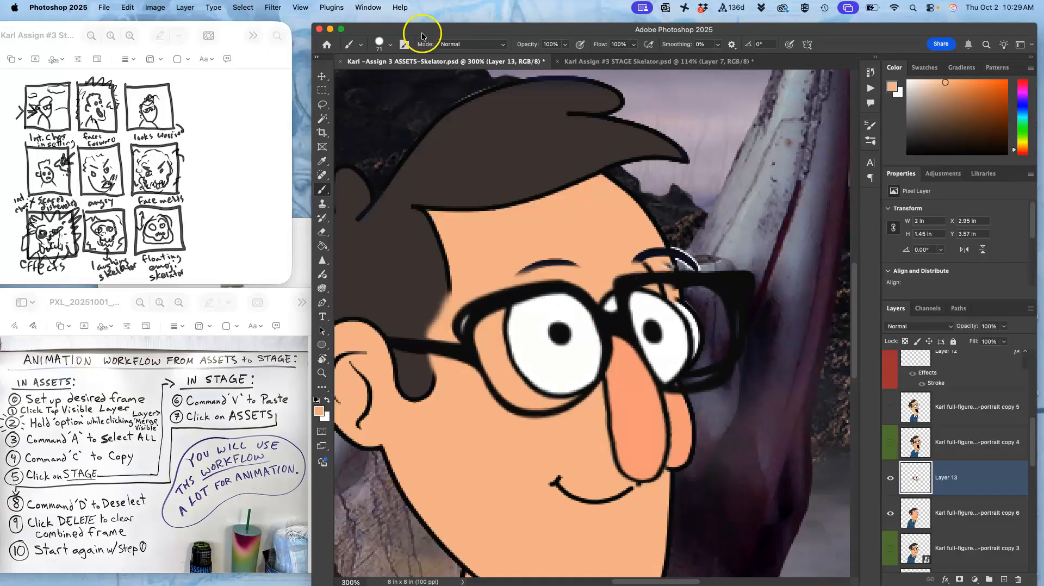
Apply Smart Sharpen to Layer 13 with amount 156%, radius 1.5 px, 10% noise reduction and Lens Blur removal
left_click(278, 8)
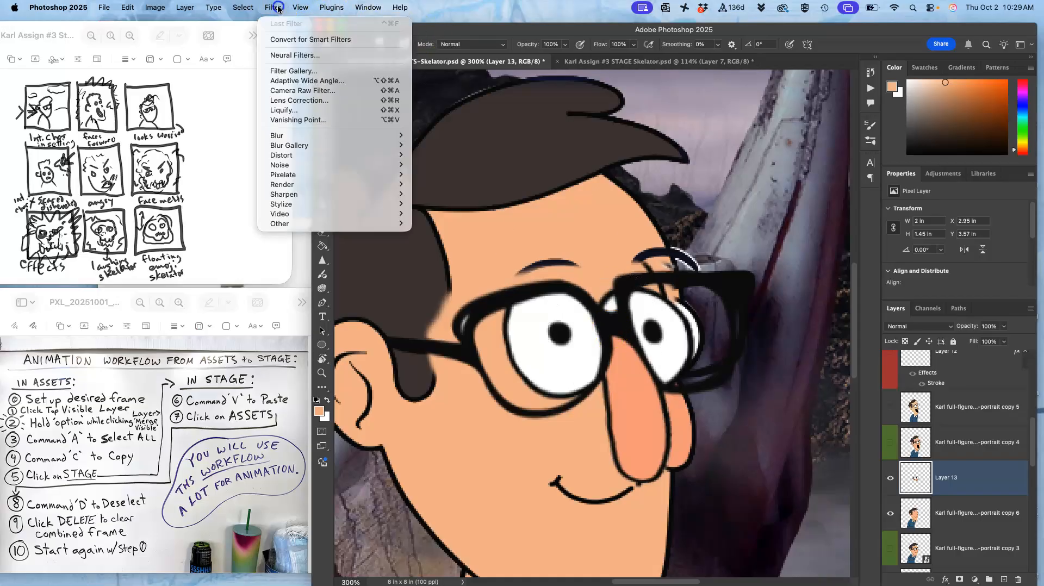
mouse_move(375, 194)
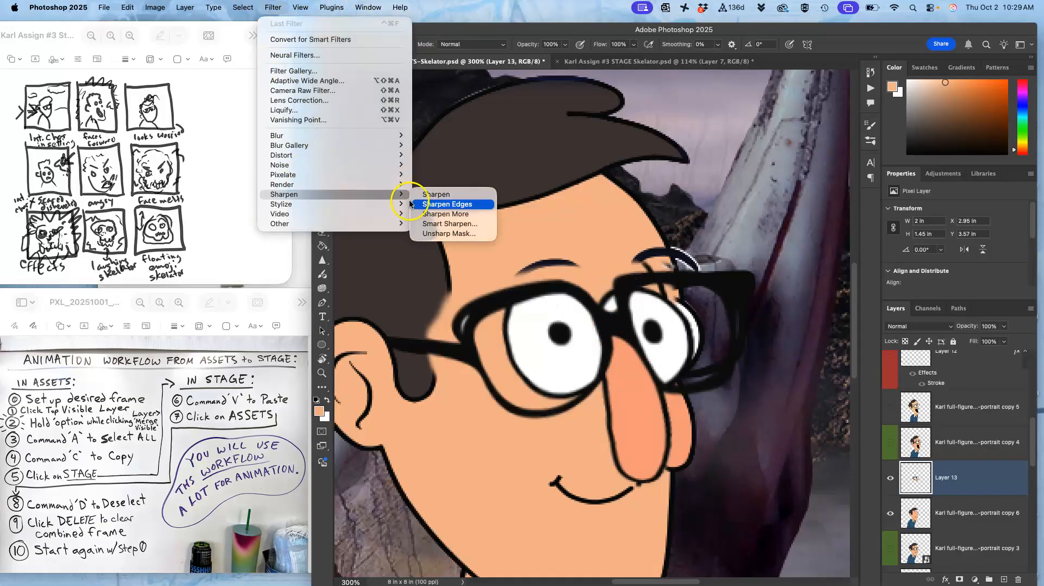
left_click(450, 223)
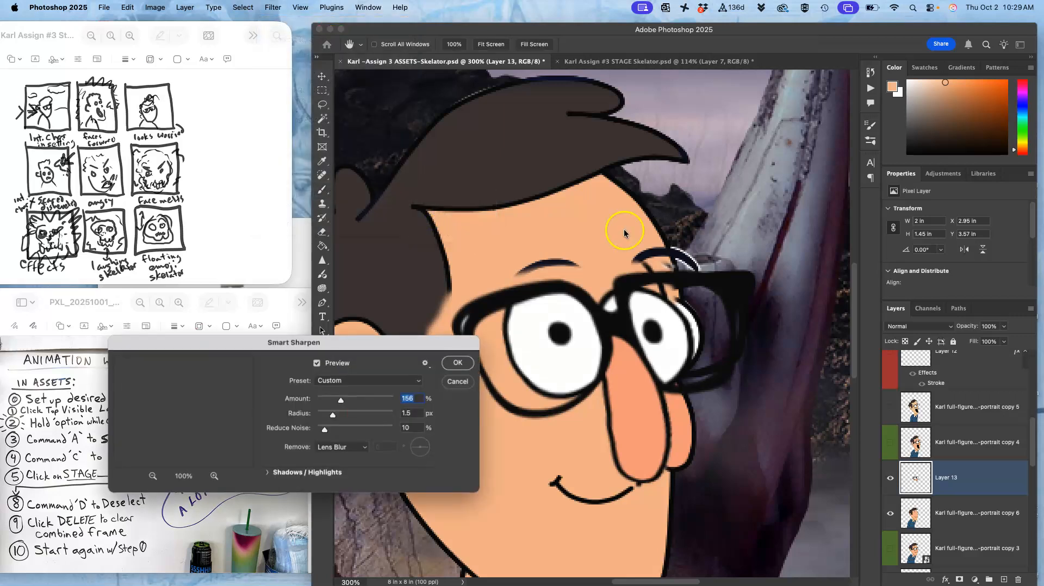
left_click(458, 364)
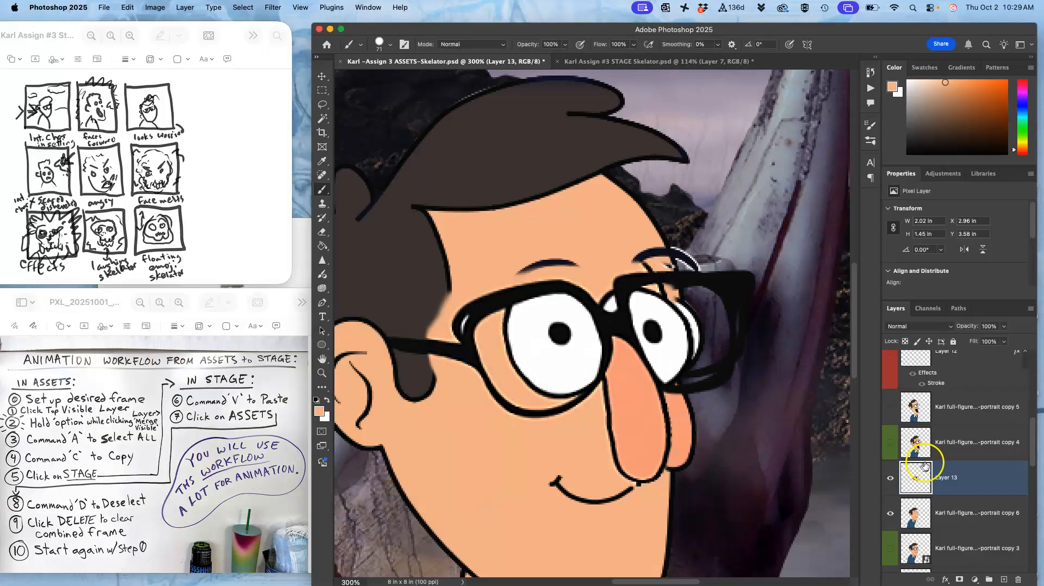
left_click(891, 517)
left_click(892, 515)
Lasso the leftover skin patches above and below the glasses' arm on Layer 13, delete them and deselect
left_click(950, 482)
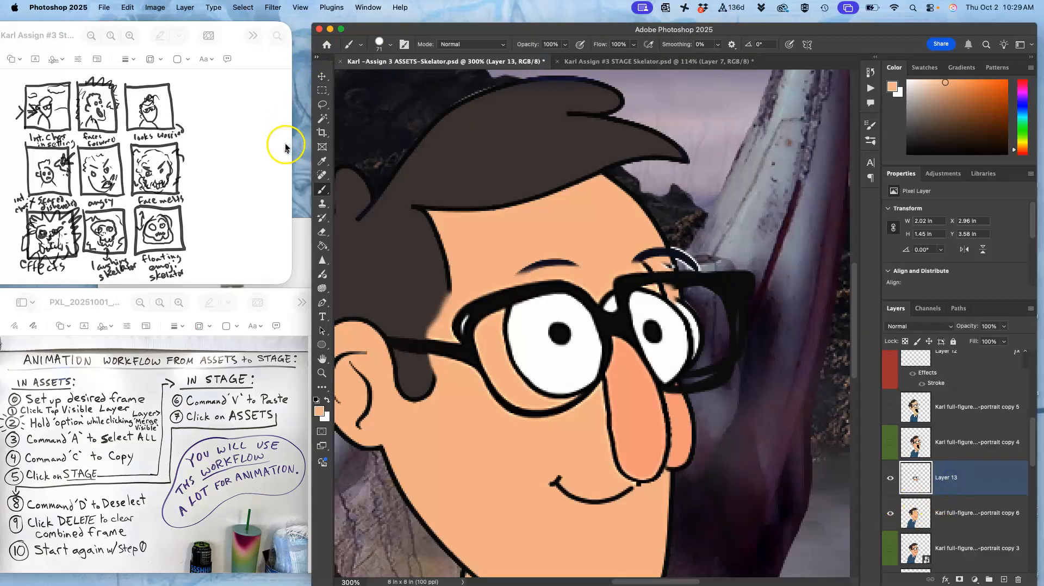
left_click(322, 104)
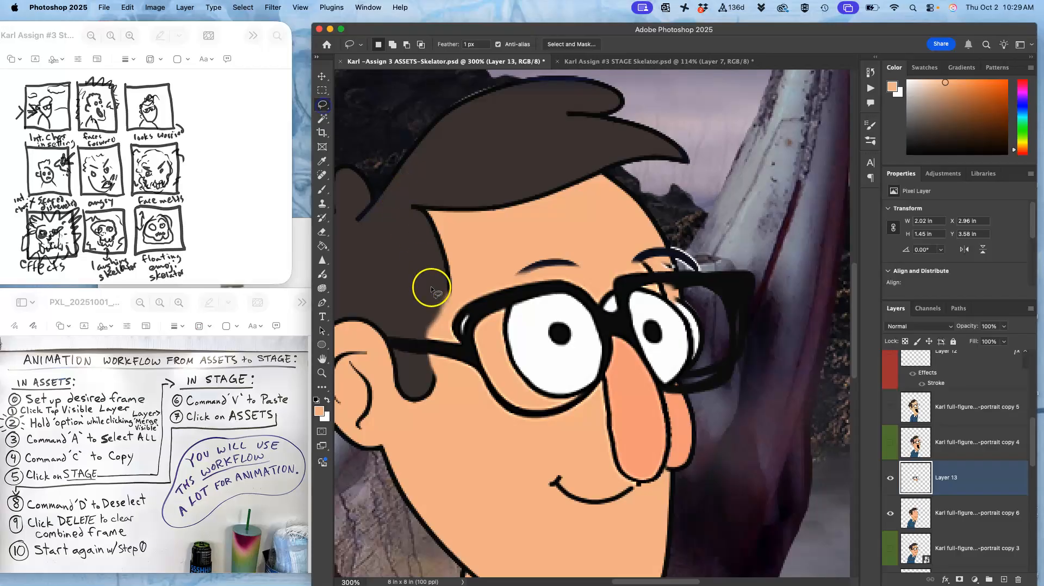
left_click_drag(449, 270, 455, 285)
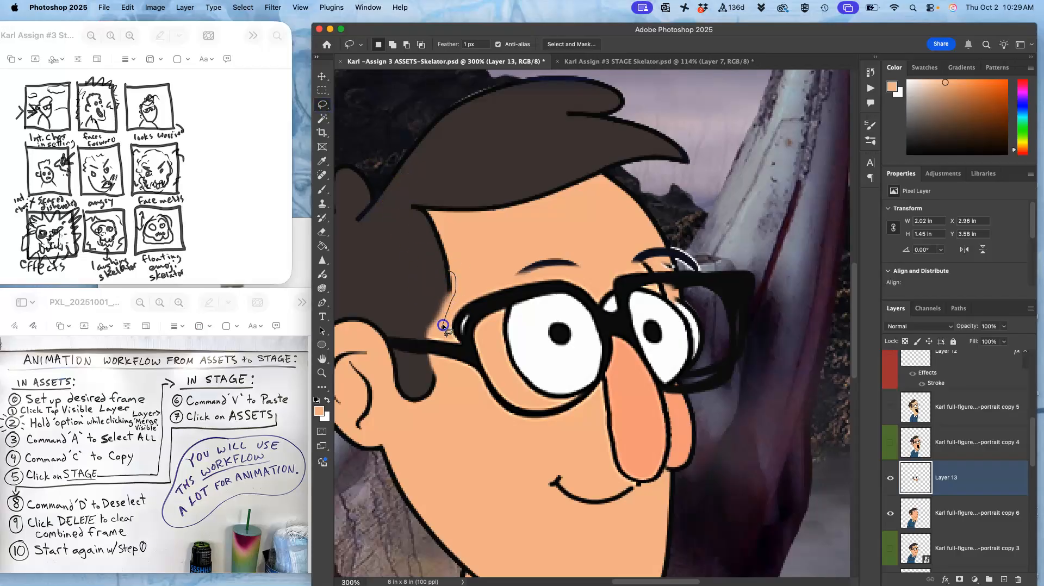
mouse_move(405, 384)
left_mouse_down()
mouse_move(406, 331)
mouse_move(434, 282)
mouse_move(457, 289)
mouse_move(454, 316)
left_mouse_up()
mouse_move(433, 381)
left_mouse_down()
mouse_move(416, 366)
mouse_move(428, 321)
left_mouse_up()
key("BackSpace")
left_click(446, 365)
mouse_move(443, 357)
left_mouse_down()
mouse_move(426, 398)
mouse_move(433, 356)
left_mouse_up()
key("BackSpace")
left_click(449, 388)
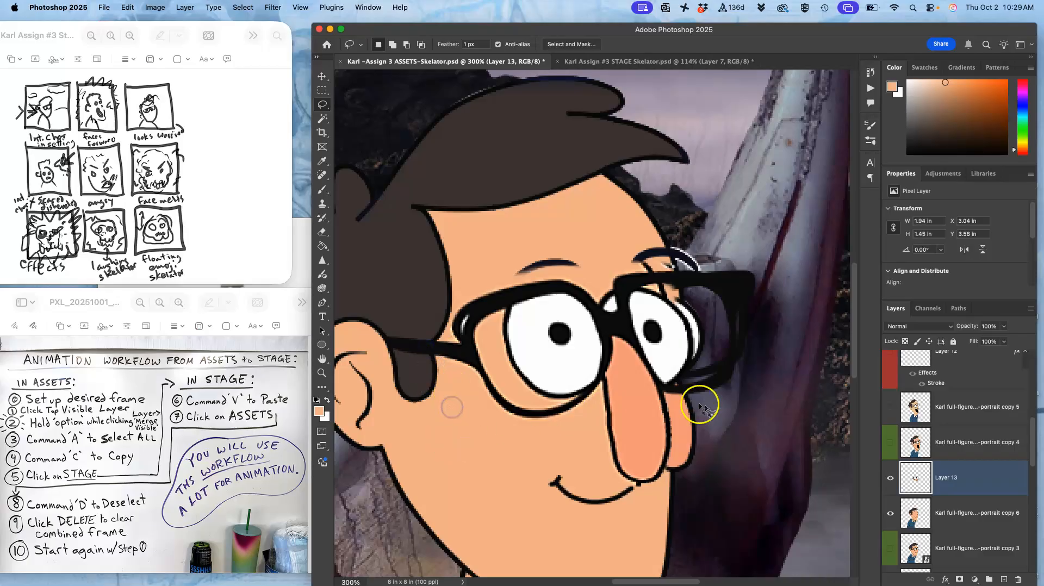
Hide Layer 13, lasso just inside the face's front edge and paint the leftovers on portrait copy 6 with skin color, then deselect
left_click(891, 478)
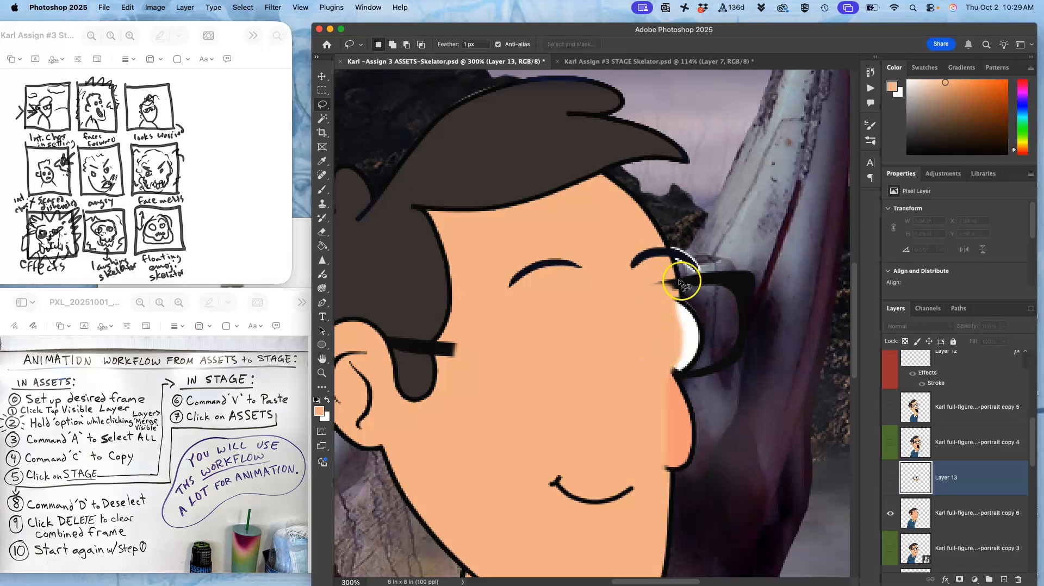
left_click(675, 299)
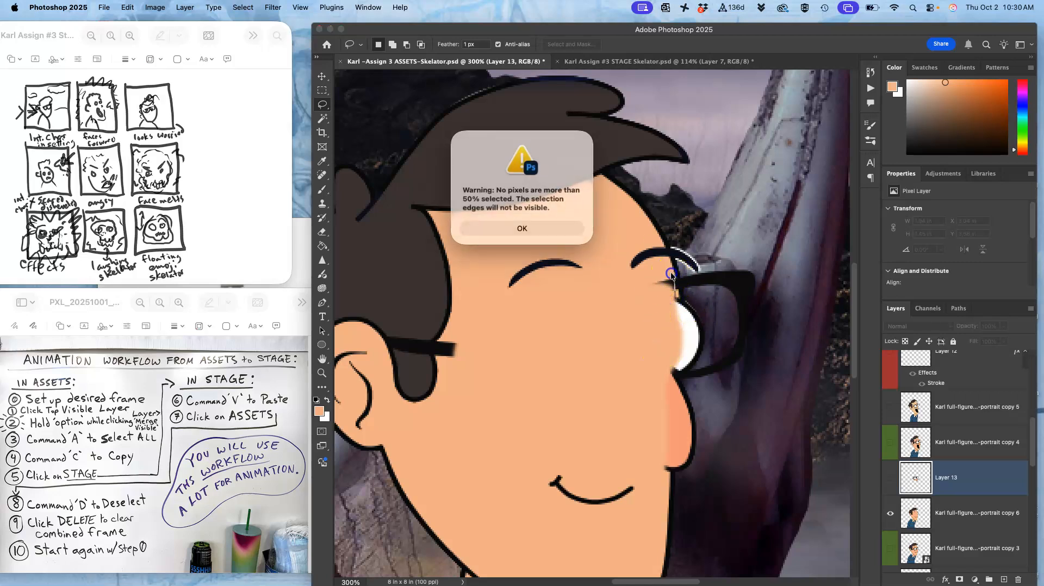
left_click(544, 239)
left_click(680, 289)
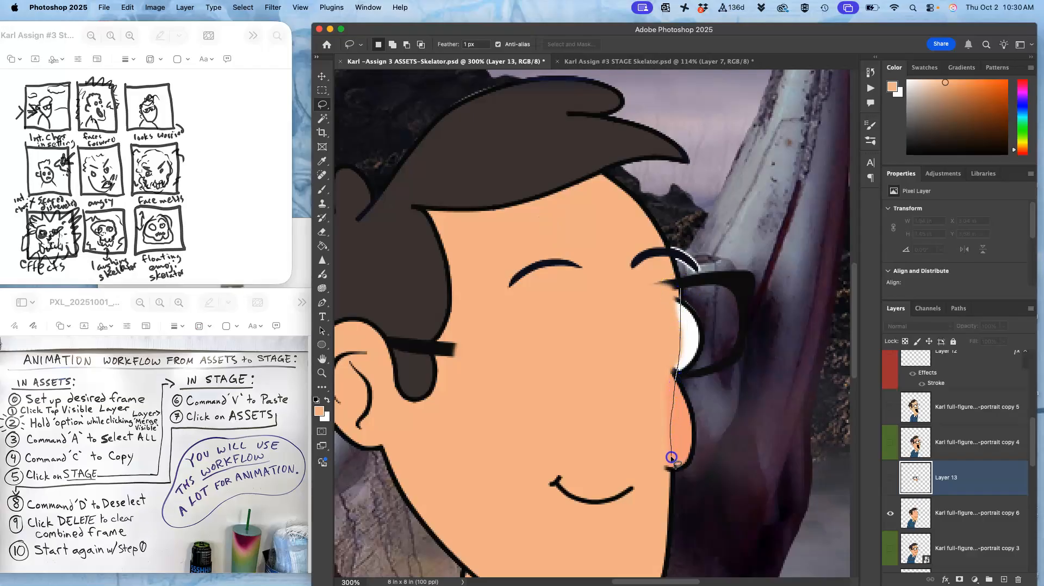
mouse_move(667, 492)
left_mouse_down()
mouse_move(643, 461)
mouse_move(629, 406)
mouse_move(635, 332)
left_mouse_up()
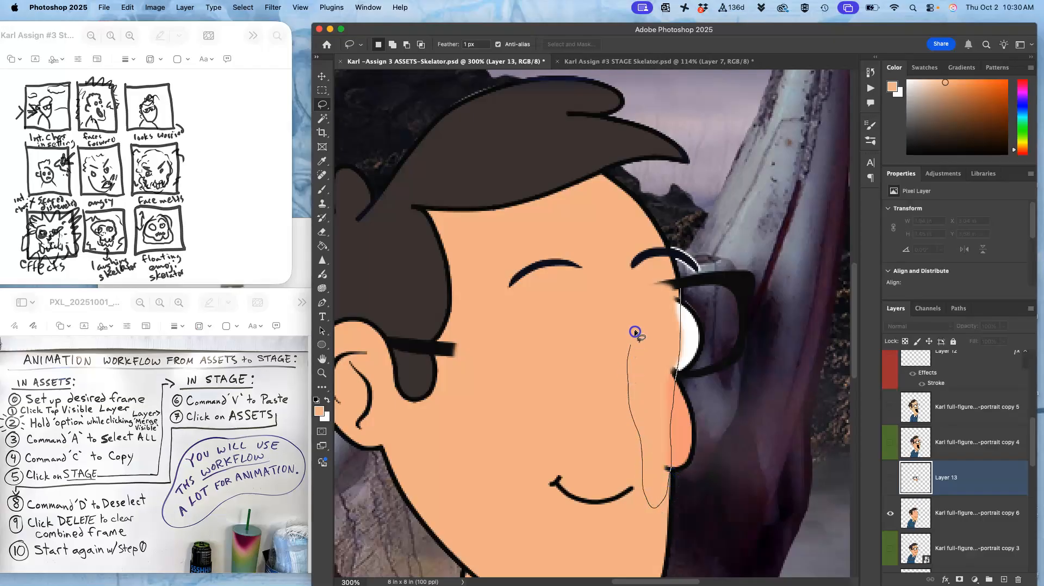
left_click_drag(660, 271, 661, 272)
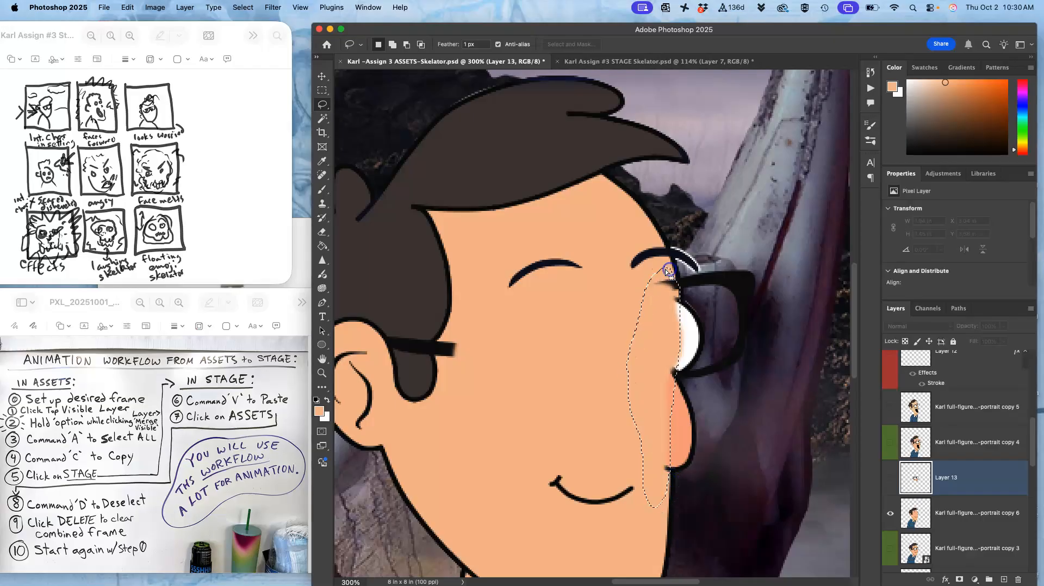
left_click(323, 249)
left_click(323, 189)
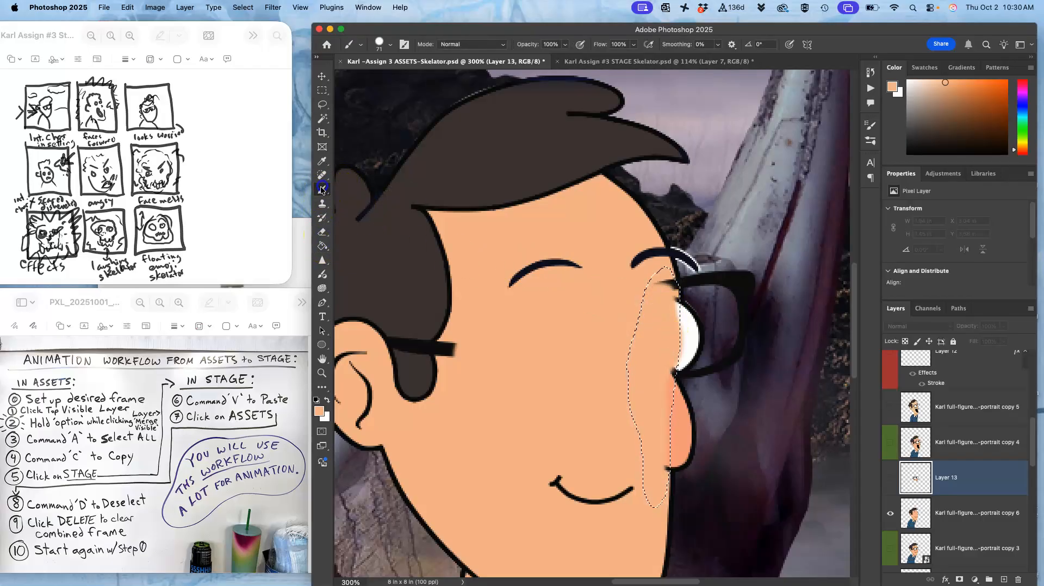
left_click(926, 521)
mouse_move(677, 276)
left_mouse_down()
mouse_move(640, 425)
mouse_move(664, 326)
mouse_move(664, 350)
mouse_move(638, 377)
mouse_move(633, 446)
mouse_move(644, 350)
mouse_move(626, 407)
left_mouse_up()
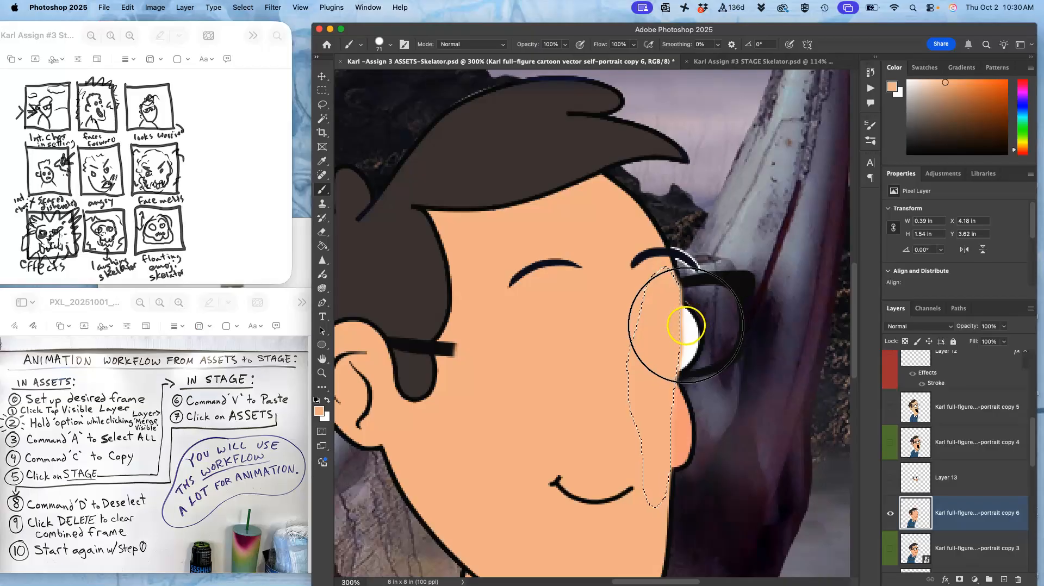
key("super+d")
Lasso the old glasses, eye and nose sticking out past the face's front edge on portrait copy 6, delete them and deselect
left_click(323, 104)
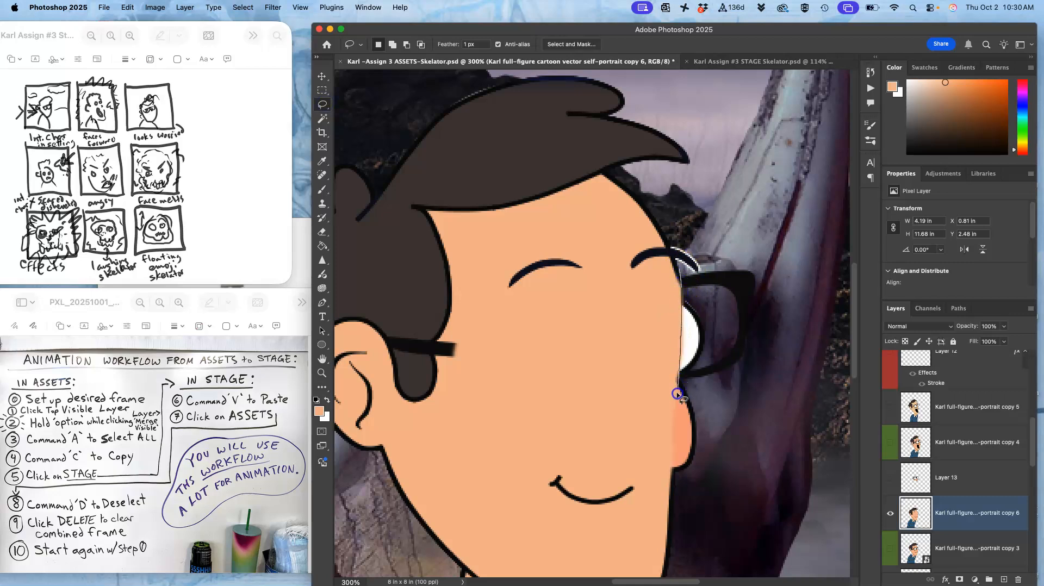
mouse_move(708, 484)
left_mouse_down()
mouse_move(772, 414)
mouse_move(793, 296)
left_mouse_up()
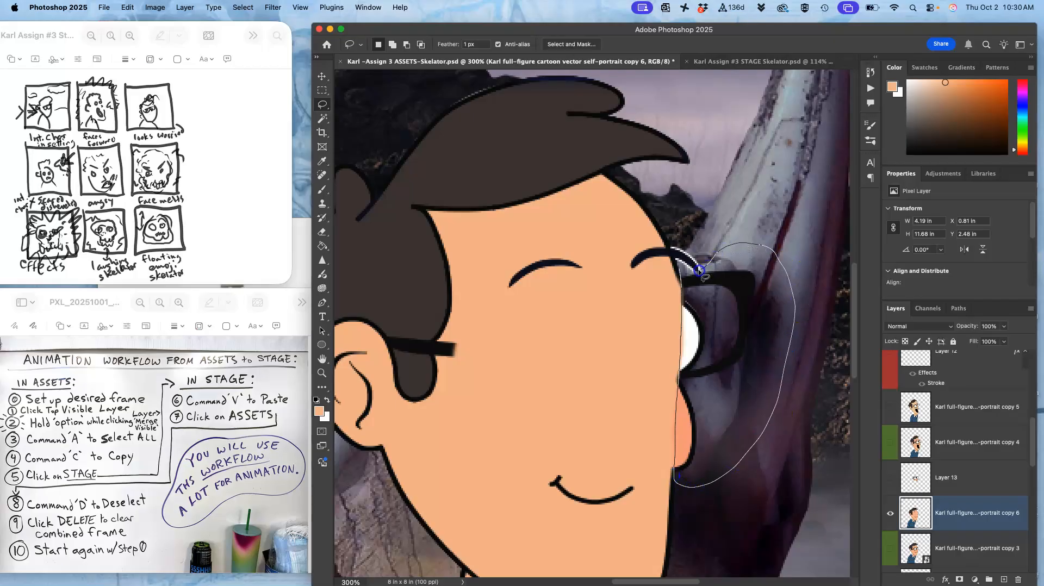
left_click_drag(687, 274, 688, 273)
key("BackSpace")
key("super+d")
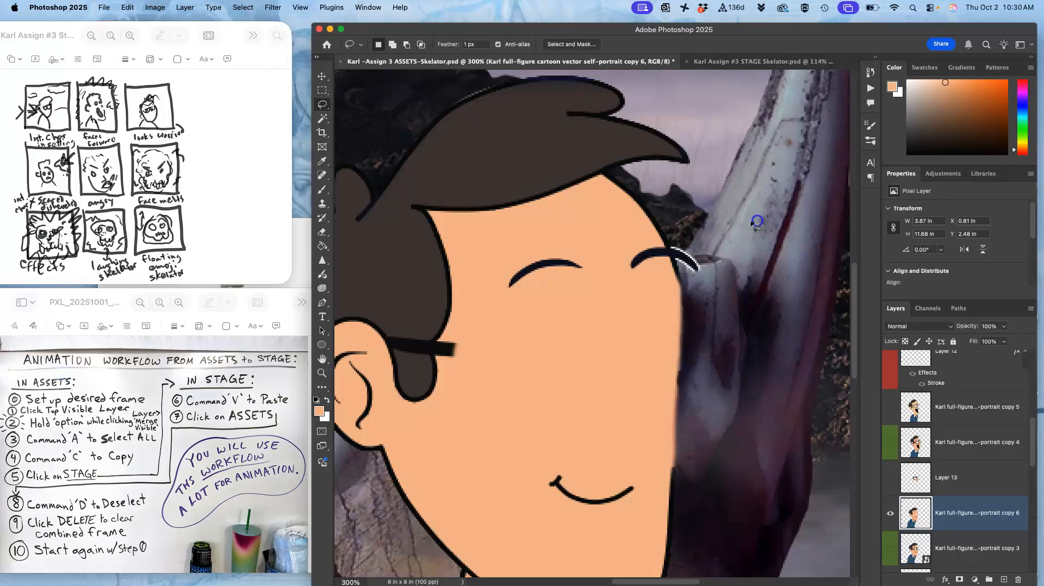
Sample the black outline color, set the brush to 3 px and redraw the face's front outline on portrait copy 6
left_click(321, 192)
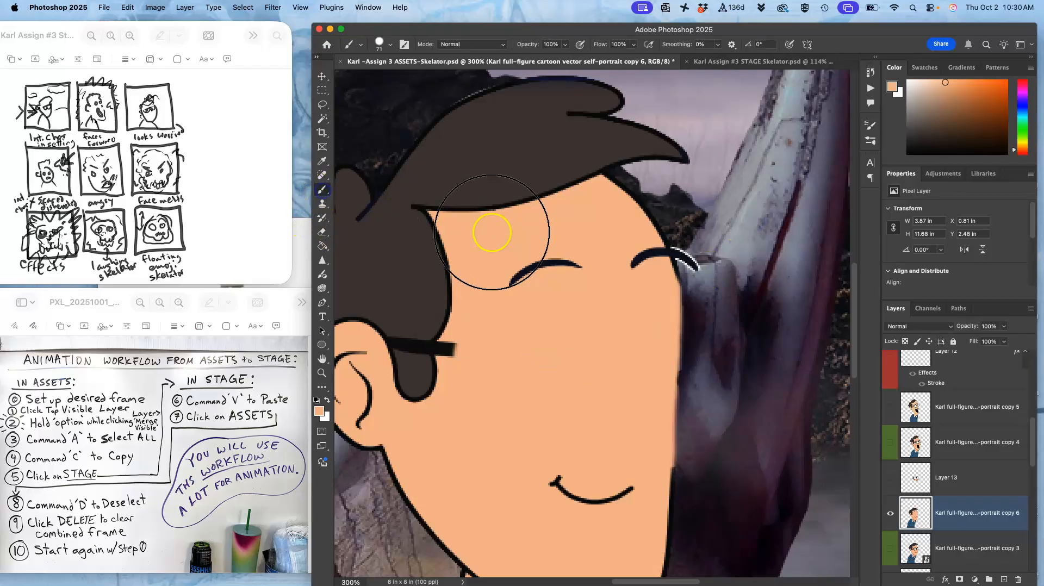
left_click(479, 206, "alt")
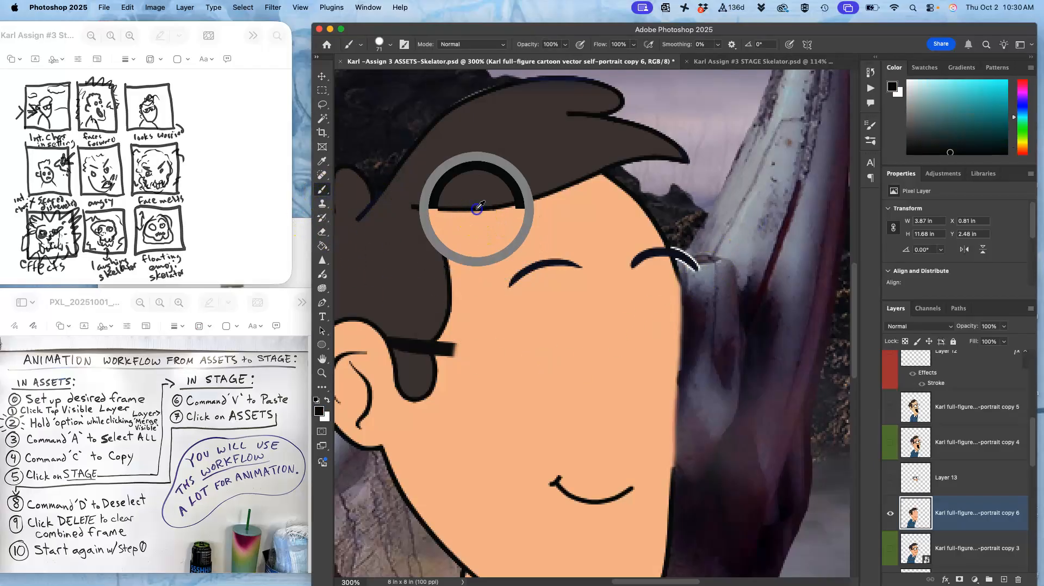
left_click(389, 48)
left_click(380, 76)
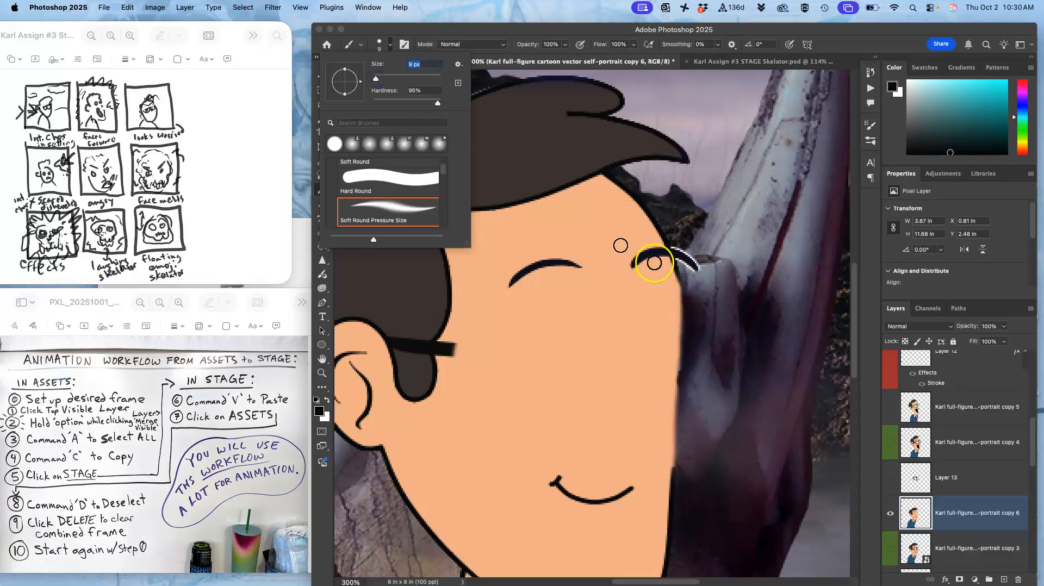
left_click(376, 80)
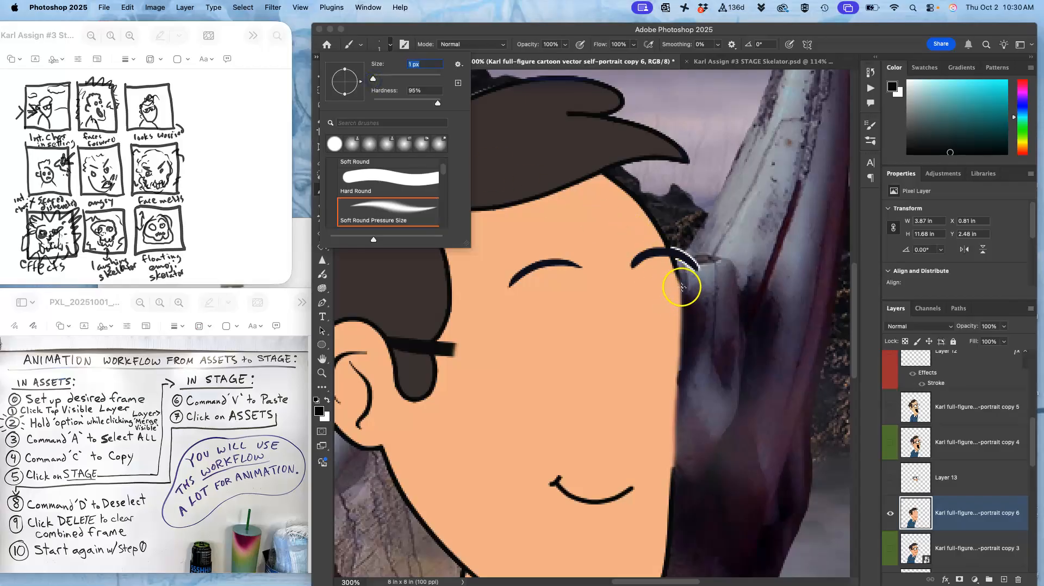
type("23")
left_click(414, 65)
type("3")
left_click(678, 275)
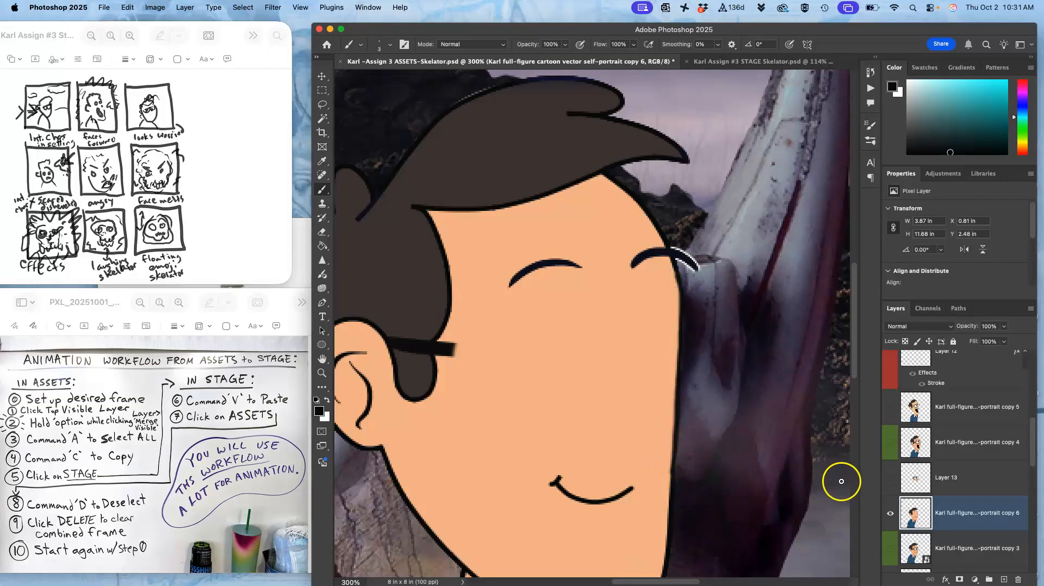
Show Layer 13, then lasso and delete its leftover fragments above the front lens, inside that lens and under the nose tip
left_click(890, 480)
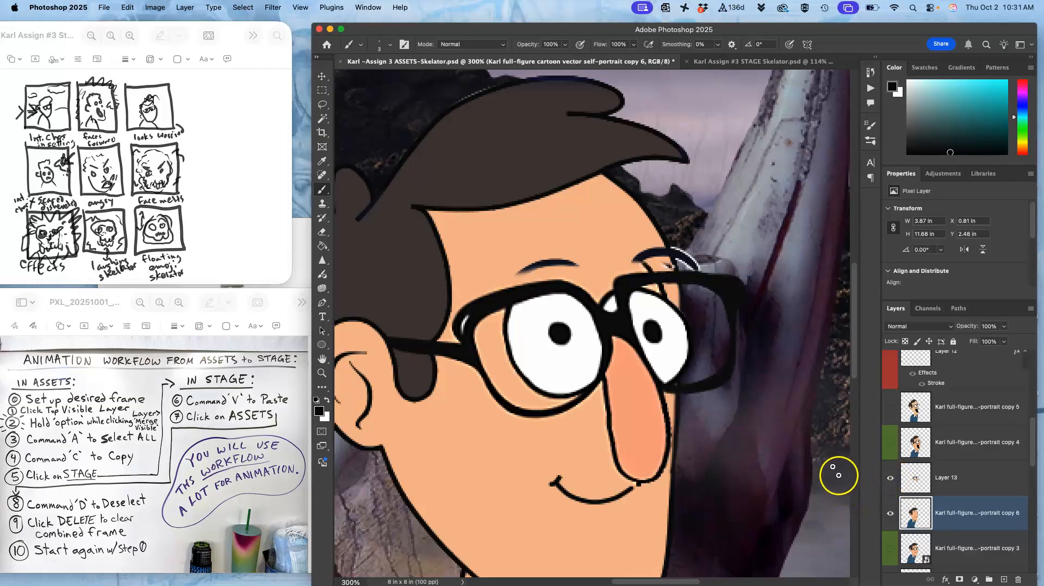
left_click(962, 472)
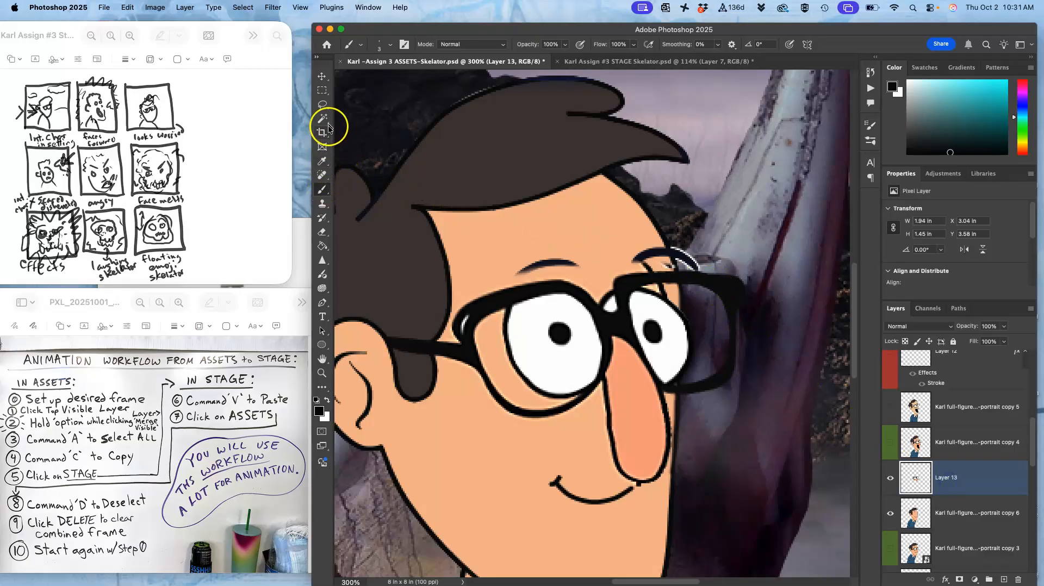
left_click(323, 104)
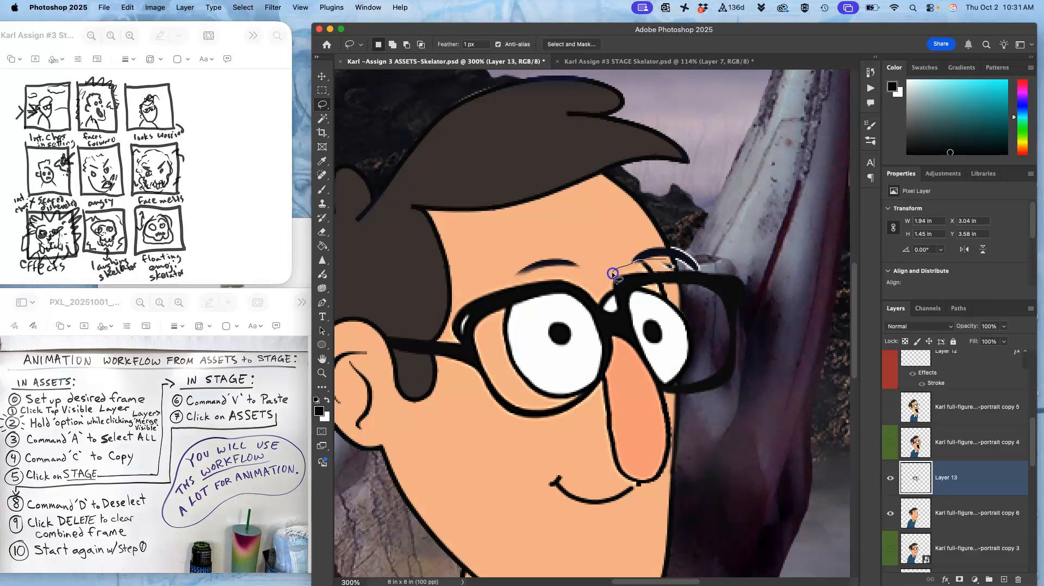
left_click_drag(658, 273, 668, 268)
left_click_drag(679, 267, 680, 262)
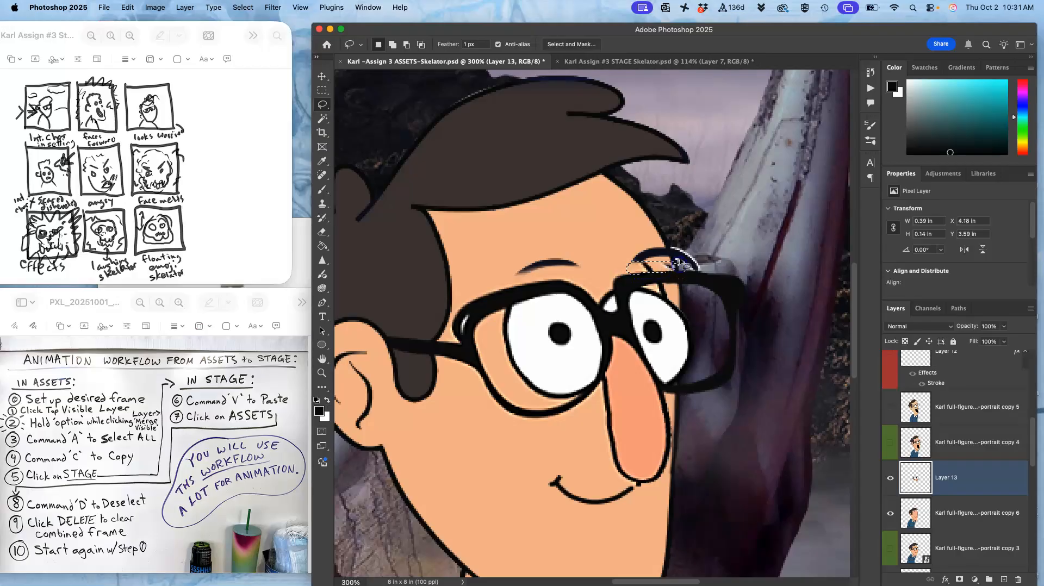
left_click(689, 302)
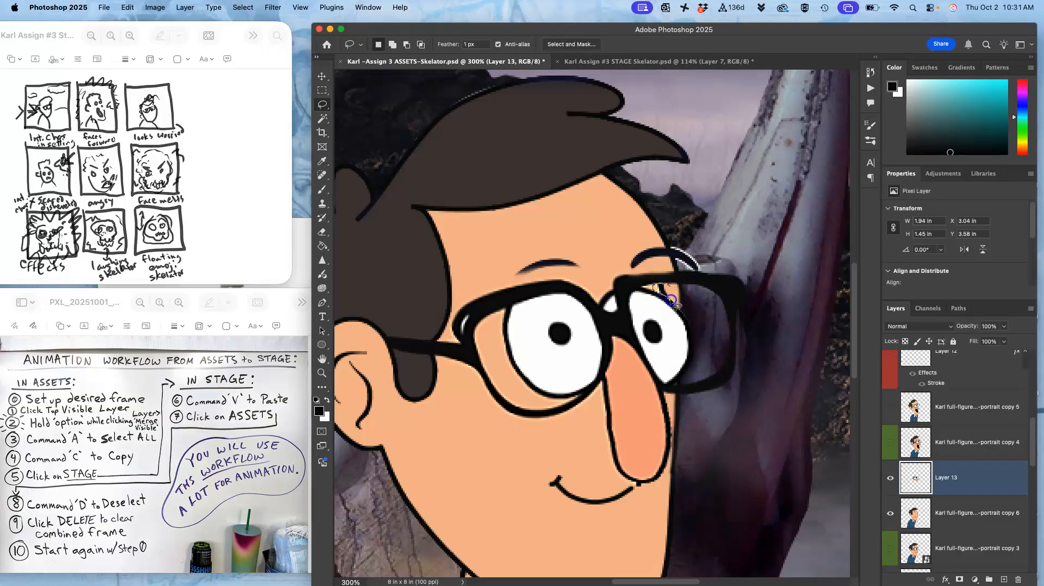
left_click(694, 319)
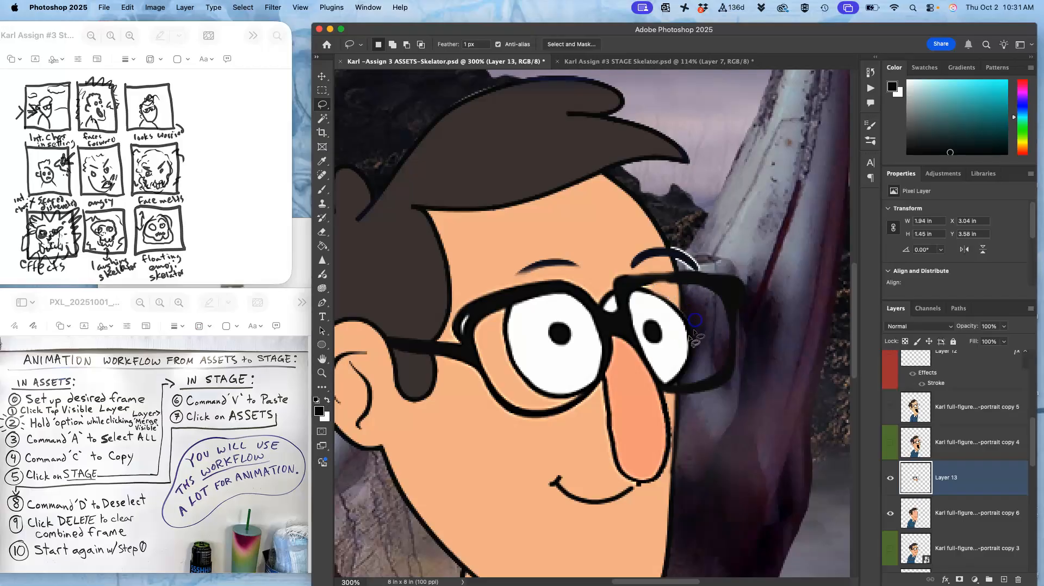
left_click_drag(653, 482, 652, 484)
View the whole frame and compare the new face with portrait copy 3, ending with only Layer 13 and portrait copy 6 shown
key("super+1")
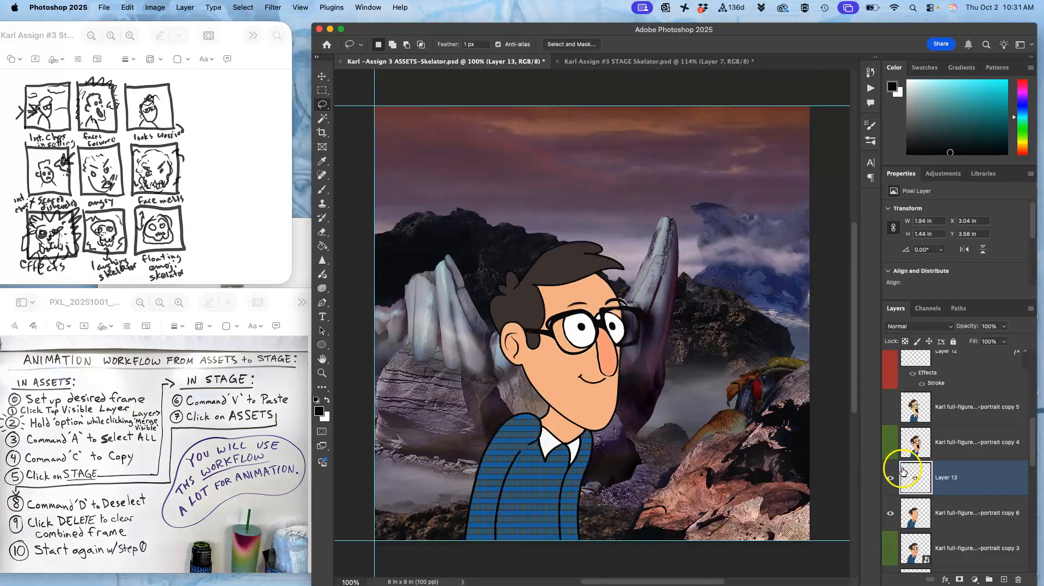
left_click(890, 478)
left_click(892, 511)
left_click(890, 550)
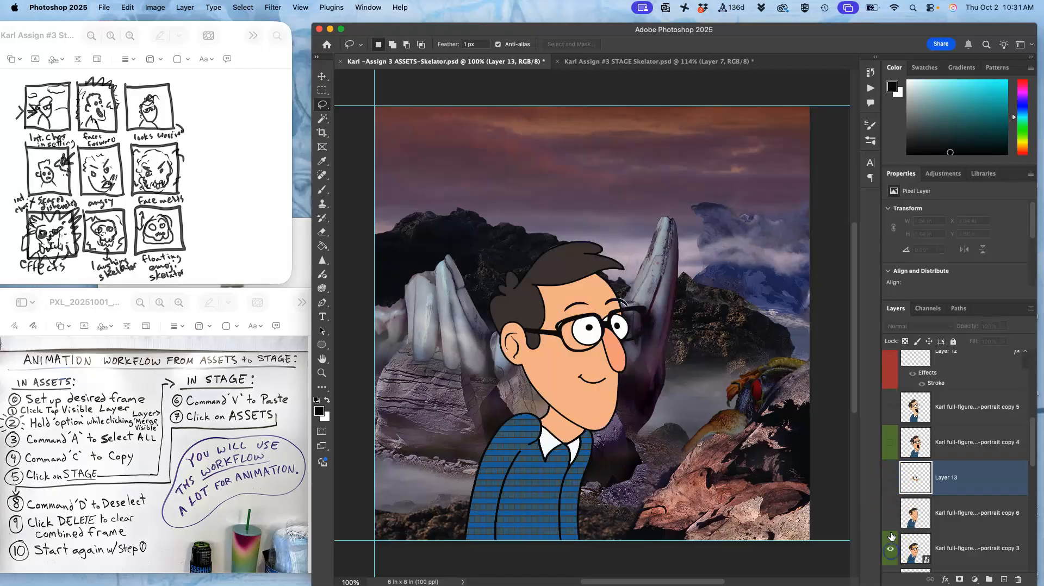
left_click(892, 511)
left_click(890, 478)
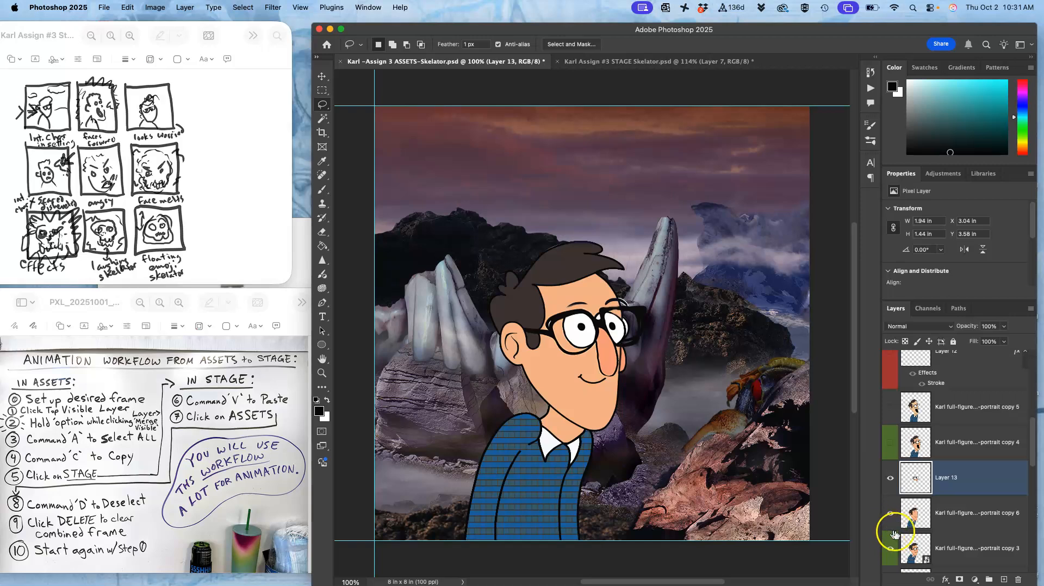
left_click(889, 557)
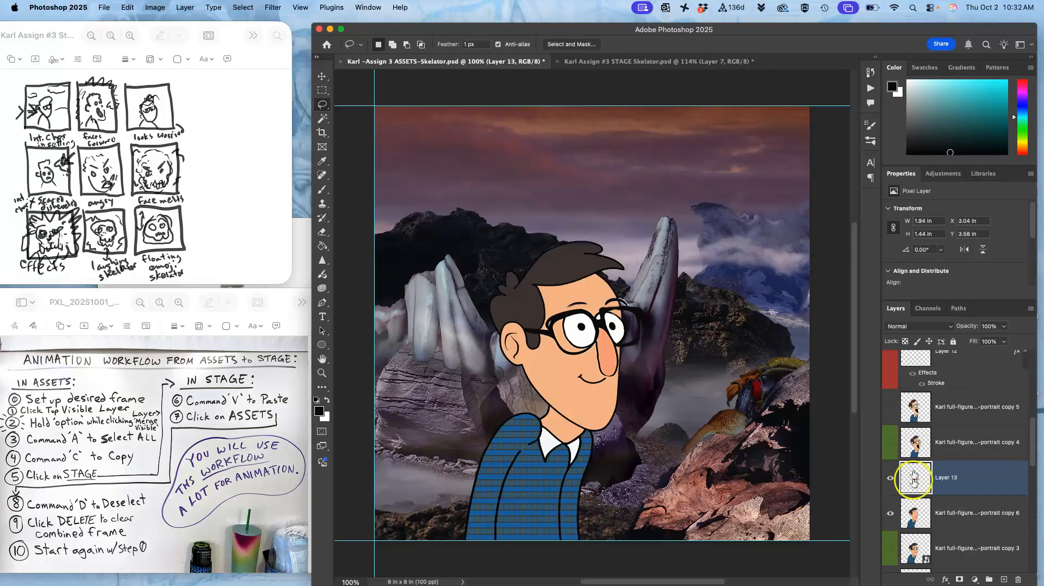
Fit the ASSETS canvas to the window and flip between ASSETS and STAGE to compare the new frame with the previous one
left_click(644, 61)
left_click(521, 62)
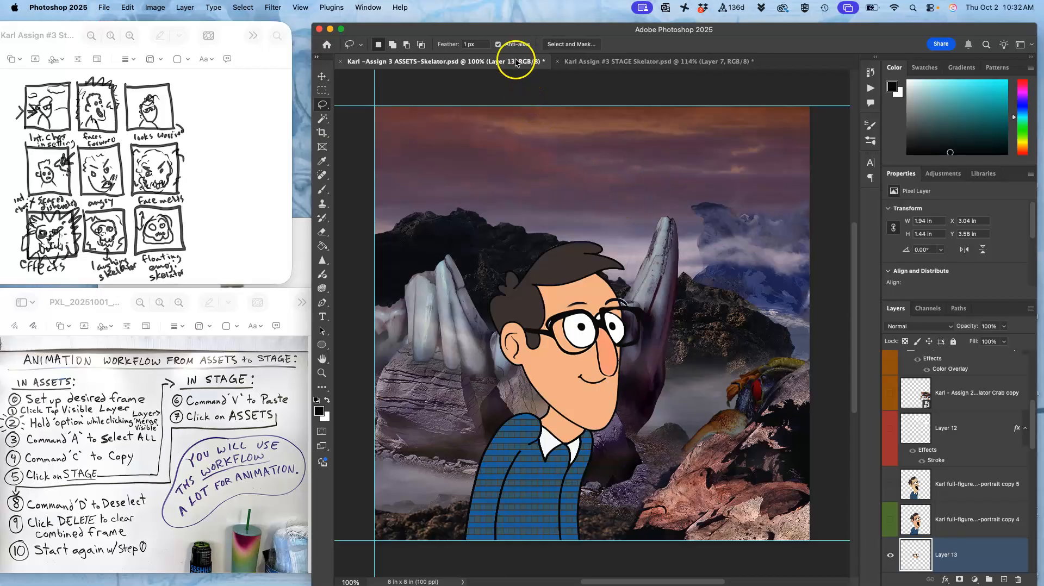
key("super+0")
left_click(640, 61)
left_click(513, 61)
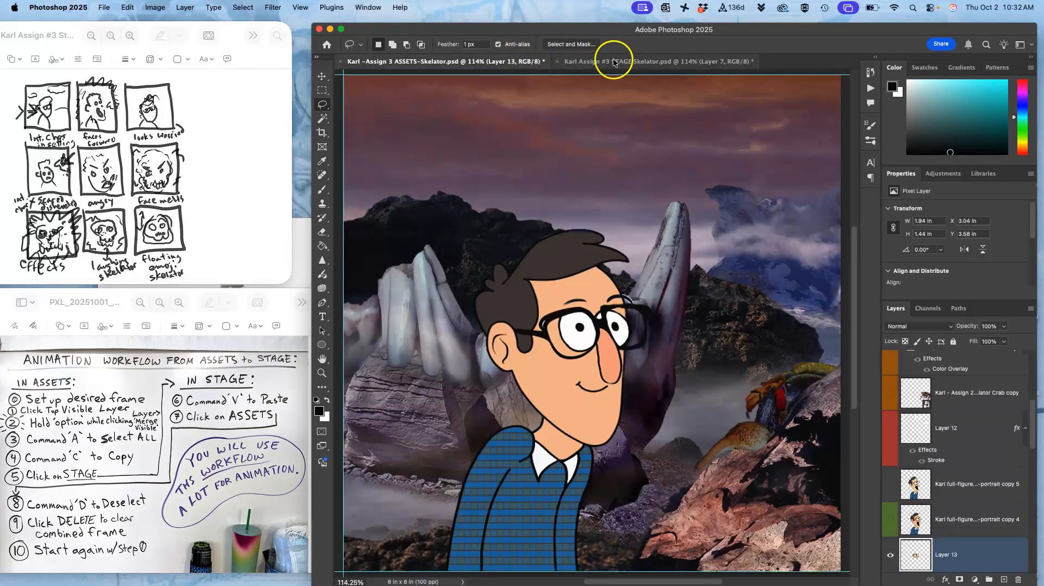
left_click(605, 61)
left_click(517, 61)
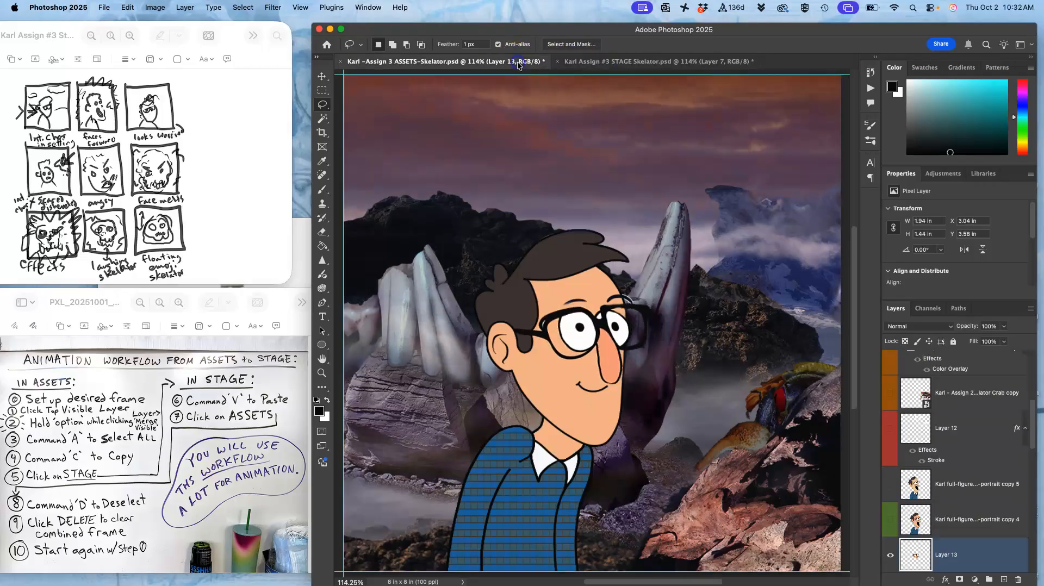
left_click(605, 62)
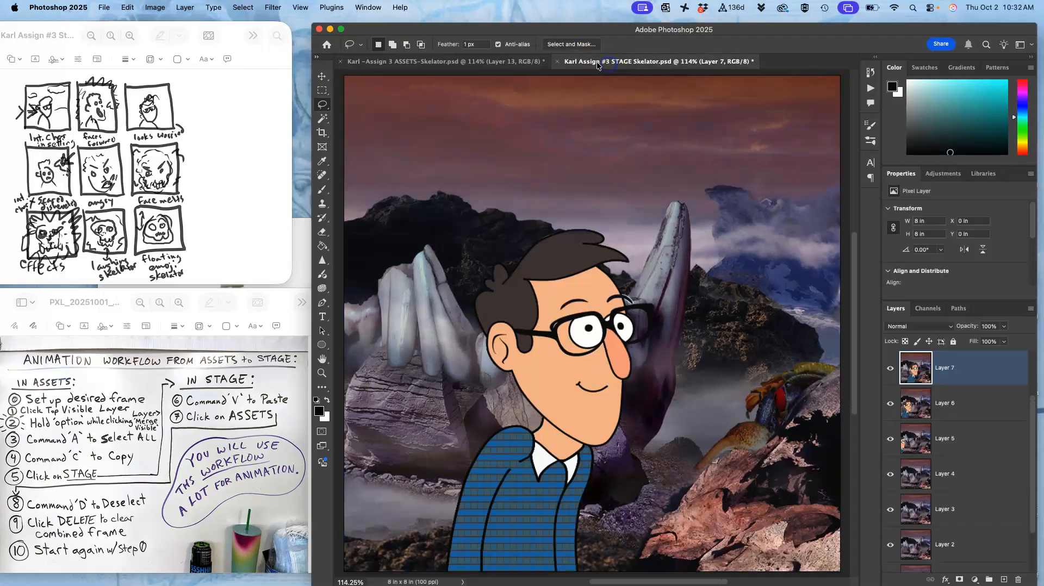
left_click(515, 62)
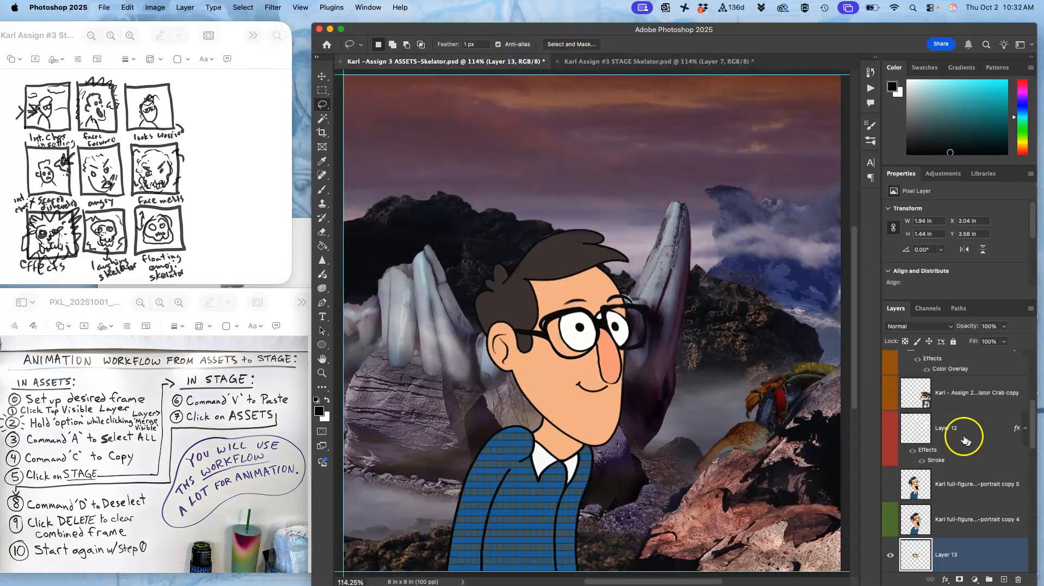
Toggle the visibility of the sky layer Layer 6 copy 2 in ASSETS and check the sky against the STAGE frame
left_click_drag(1033, 431, 1006, 538)
left_click(891, 501)
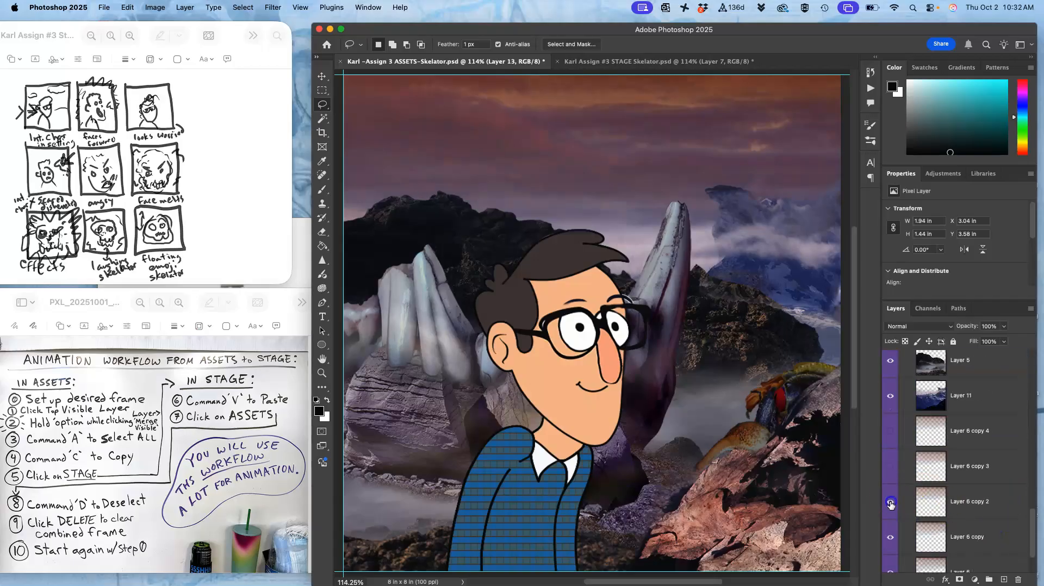
left_click(666, 59)
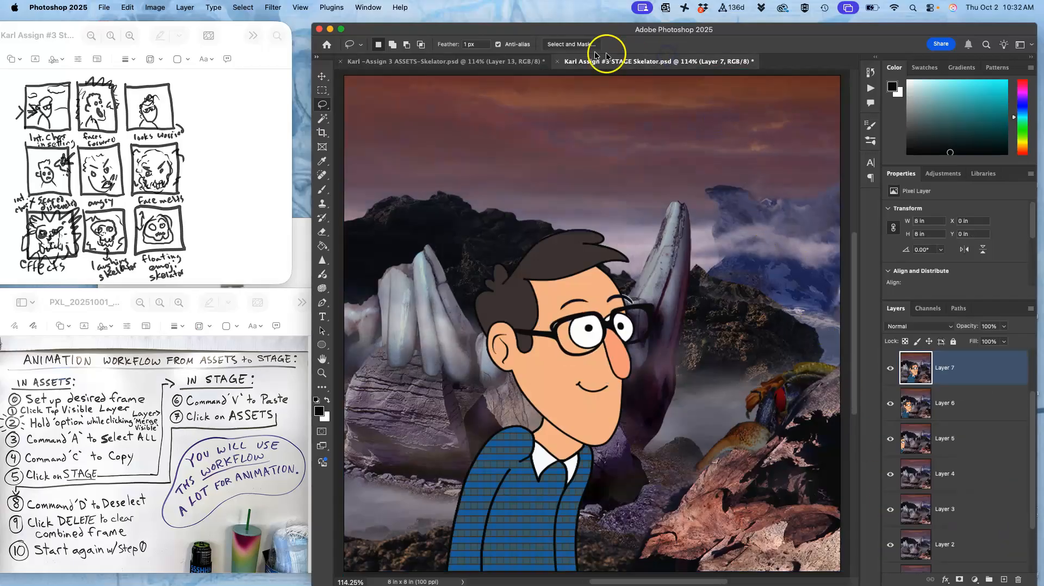
left_click(497, 61)
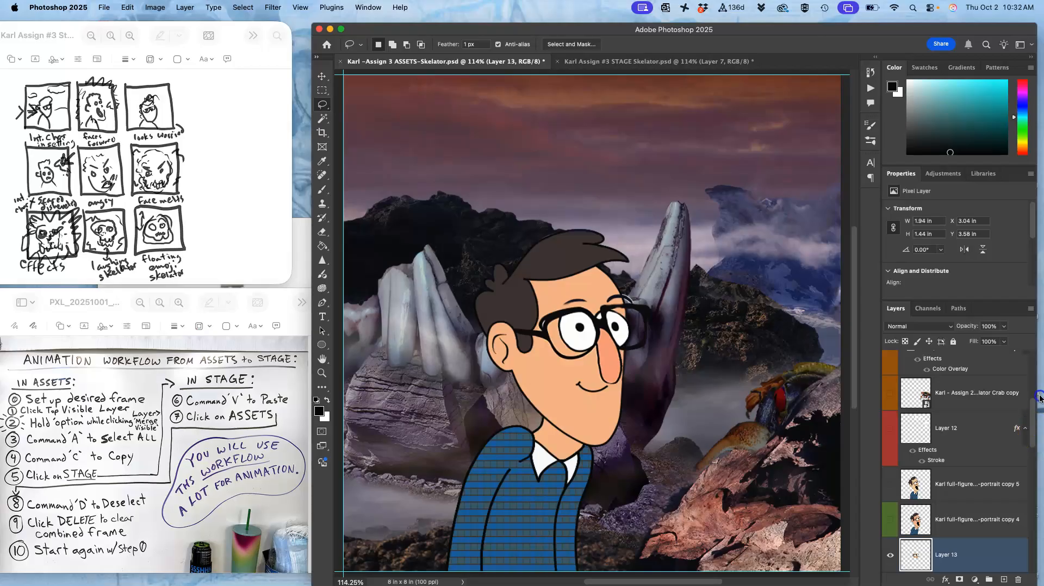
Duplicate Group 1 copy 3, hide the original and rotate the duplicated crab creature 1.9 degrees
left_click_drag(1033, 420, 1033, 371)
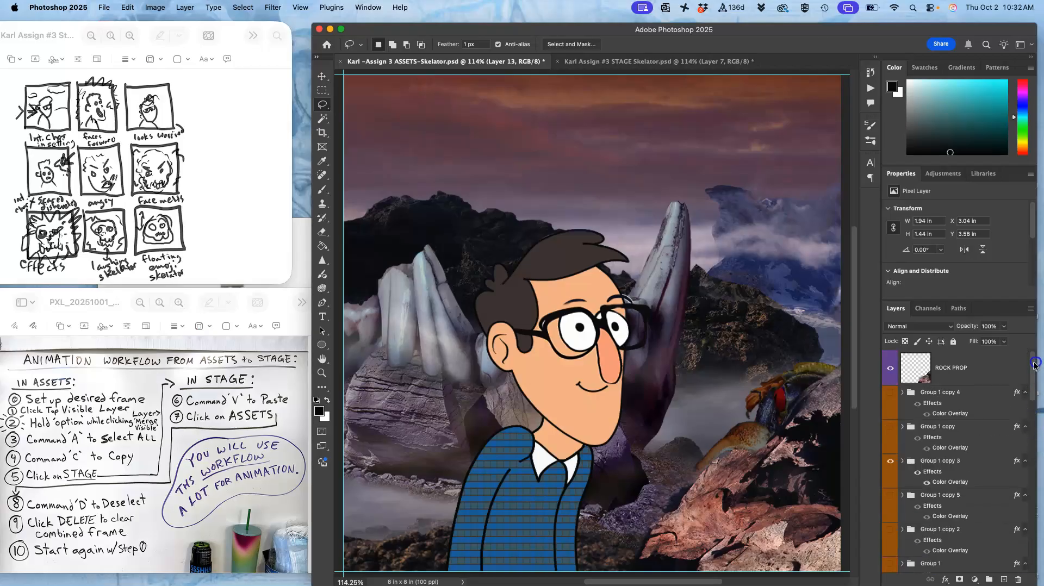
left_click(953, 463)
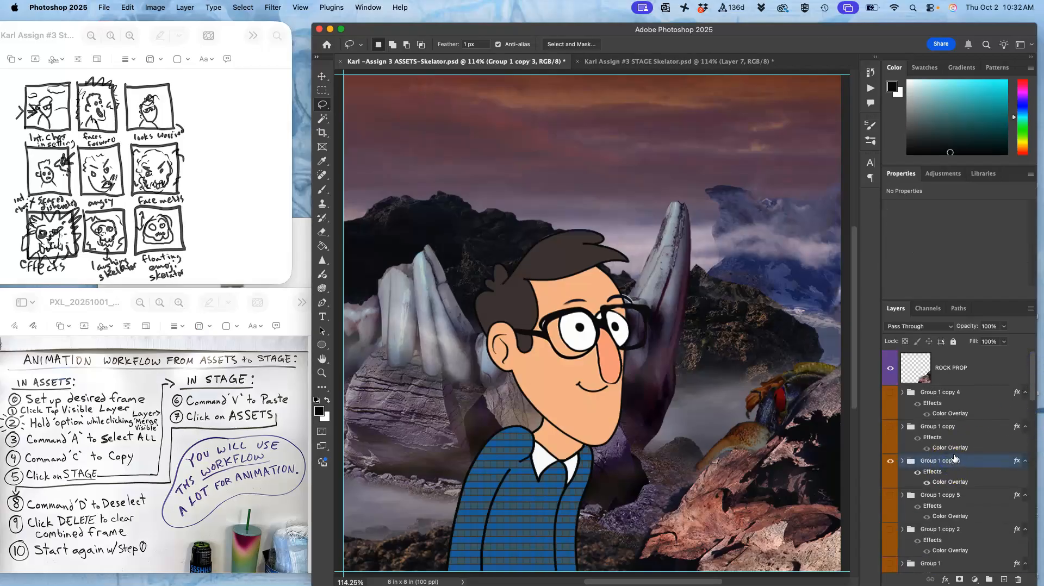
left_click(890, 494)
key("super+t")
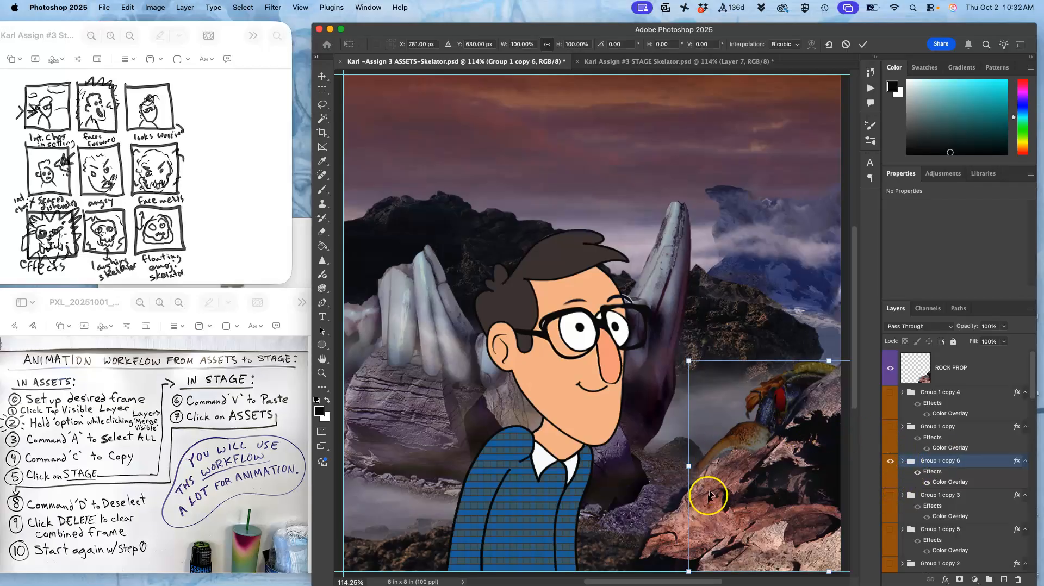
left_click_drag(675, 529, 673, 524)
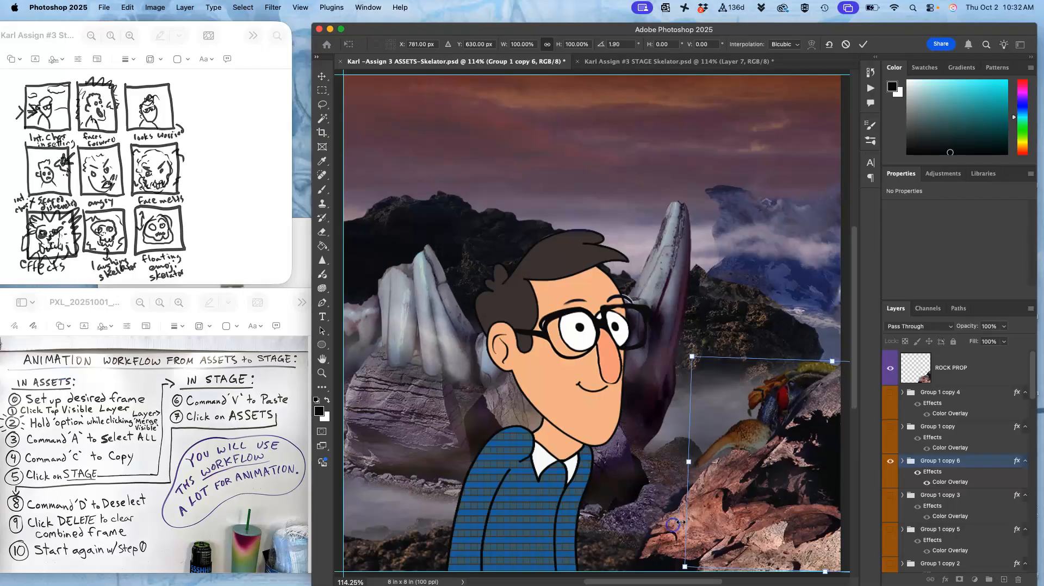
key("Return")
key("l")
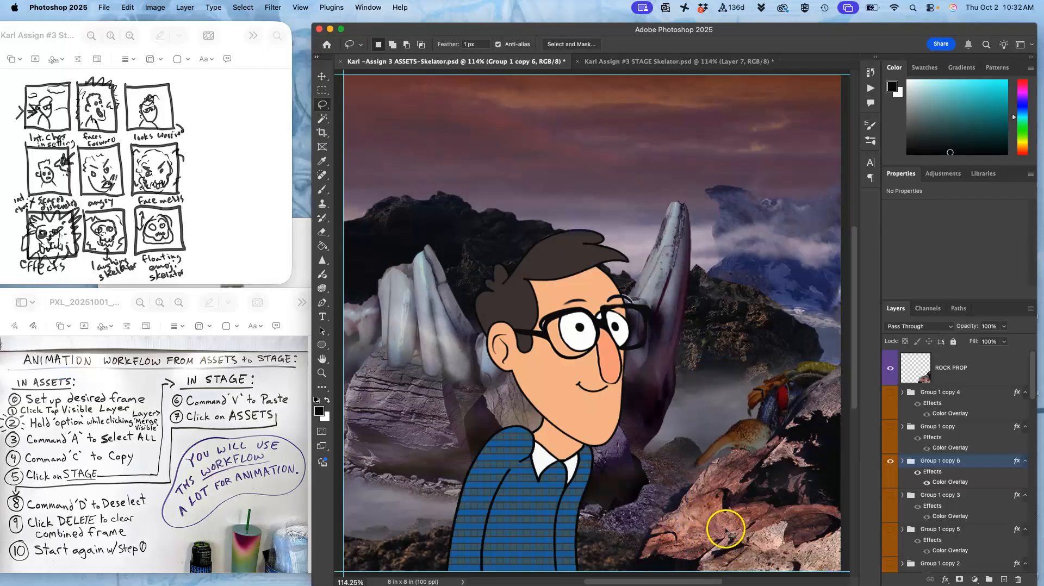
Merge all visible layers into a new combined layer above ROCK PROP, keeping the originals, and select the entire canvas
left_click(961, 376)
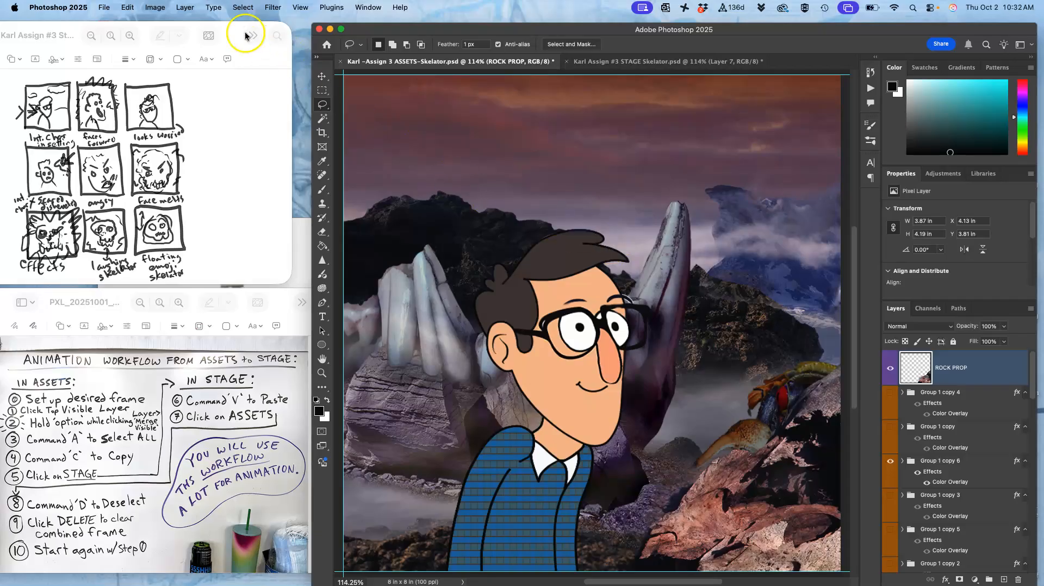
left_click(185, 8)
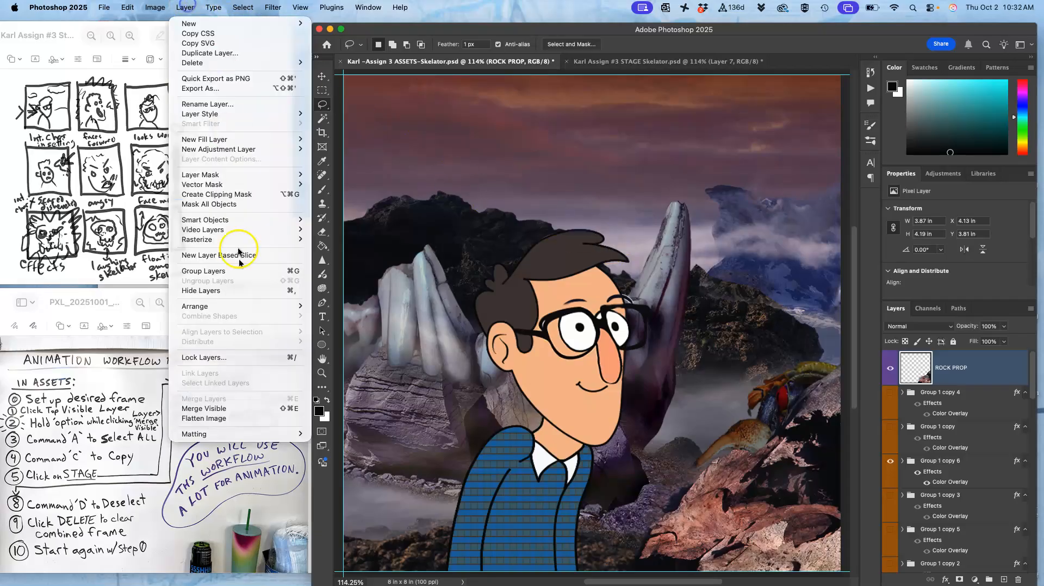
left_click(235, 409, "alt")
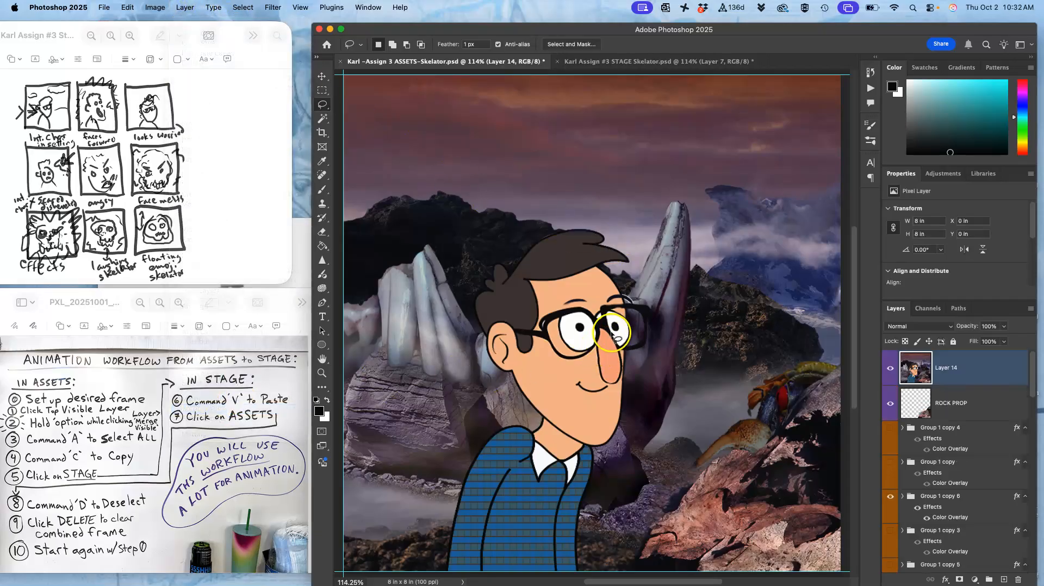
key("super+a")
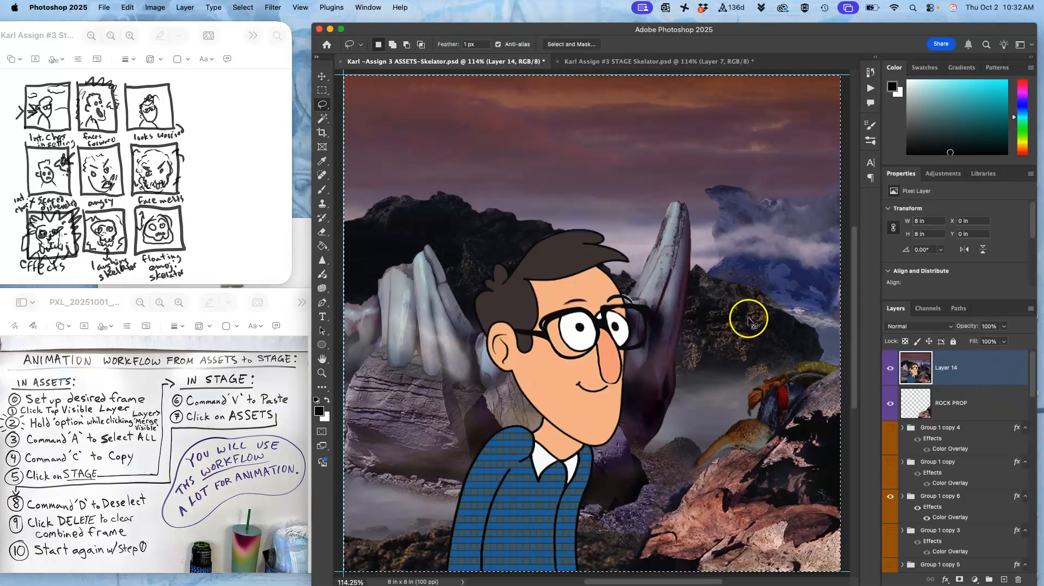
Paste the copied frame into STAGE above Layer 7 and toggle its visibility to compare it with the frame below
left_click(629, 61)
key("super+v")
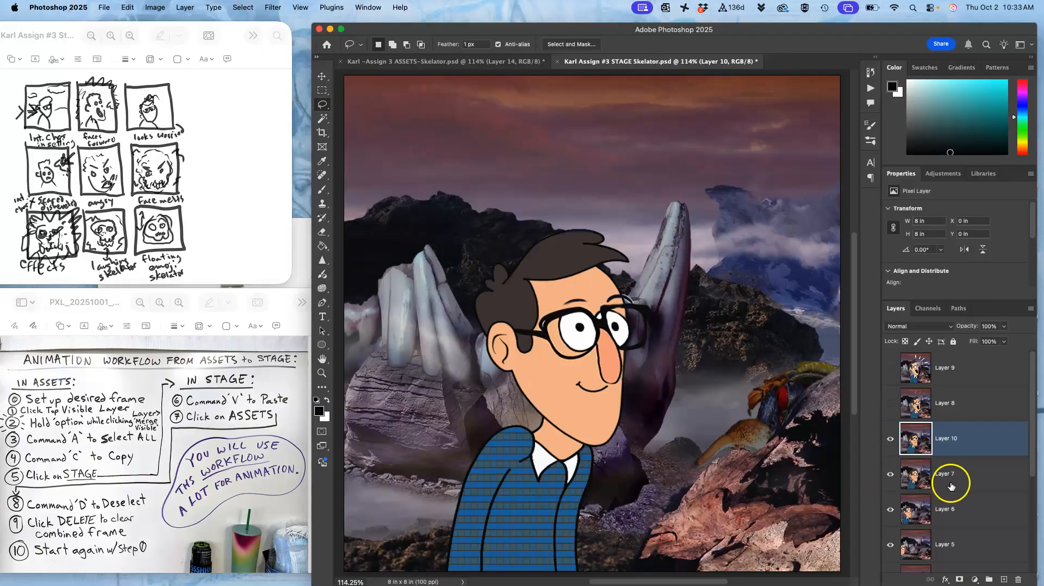
left_click(891, 445)
left_click(892, 445)
left_click(892, 446)
left_click(892, 445)
left_click(893, 445)
left_click(892, 446)
left_click(892, 445)
left_click(891, 446)
Play through Layer 10, Layer 8 and Layer 9 in STAGE by toggling their visibility, leaving Layers 8 and 9 hidden
left_click(890, 413)
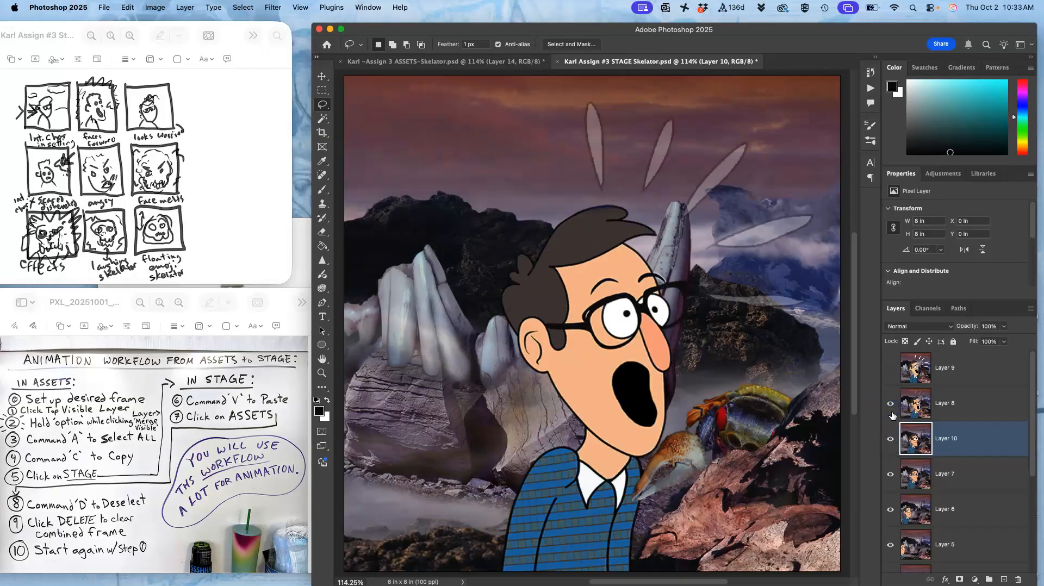
left_click(892, 411)
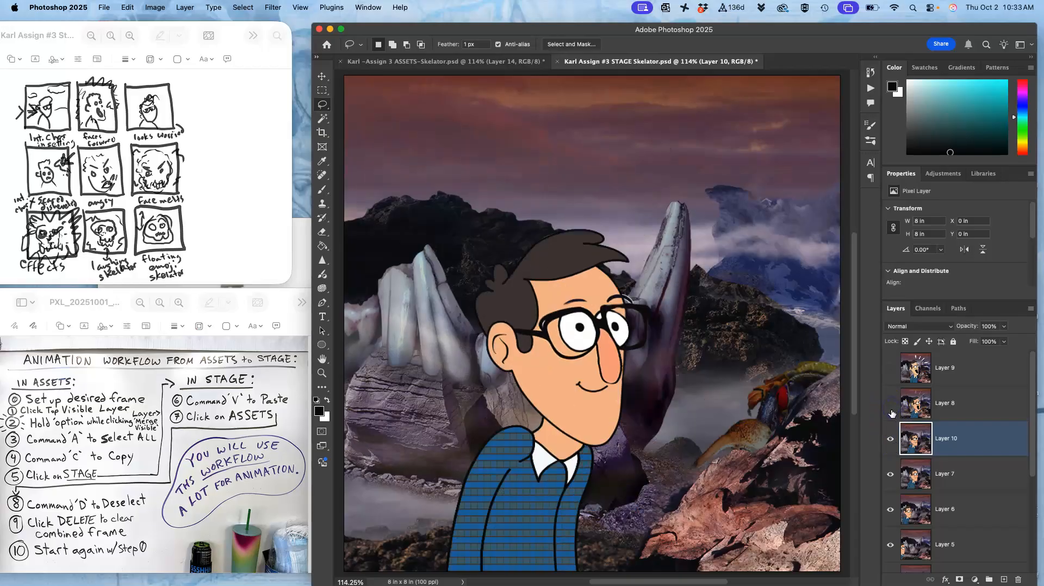
left_click(889, 442)
left_click(891, 439)
left_click(890, 407)
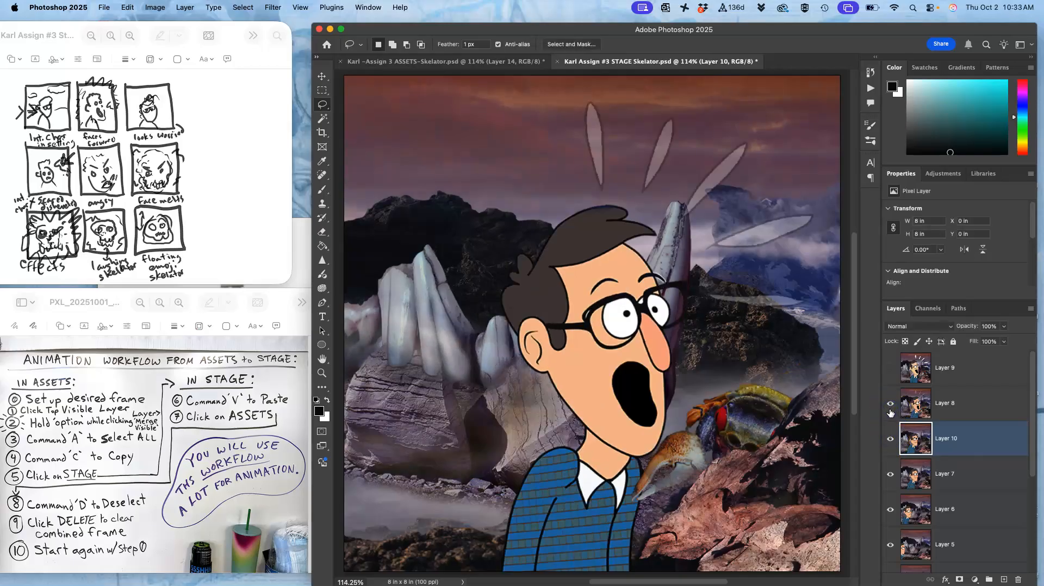
left_click(891, 373)
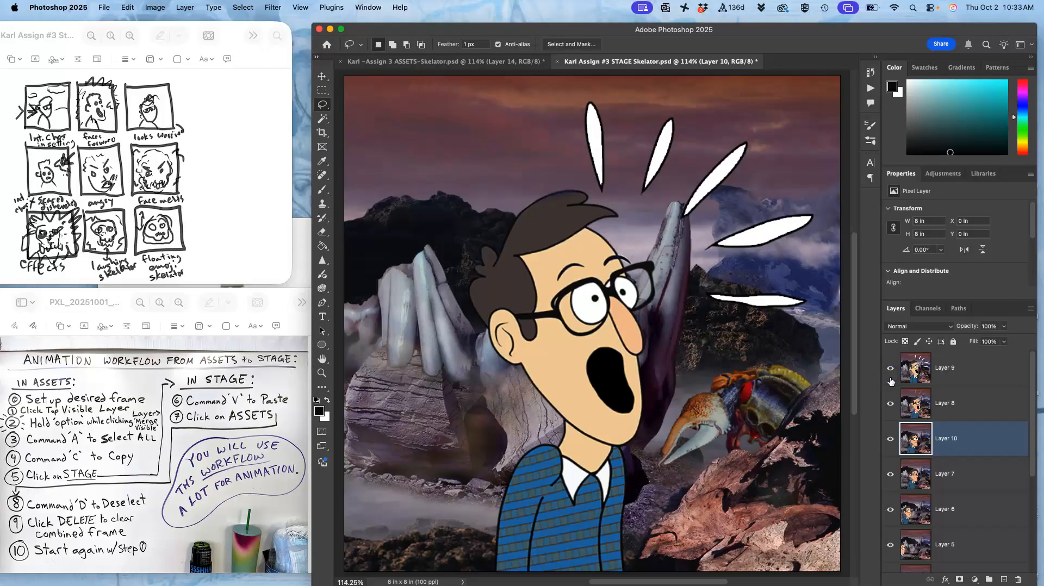
left_click(890, 381)
left_click(889, 405)
left_click(891, 439)
left_click(891, 441)
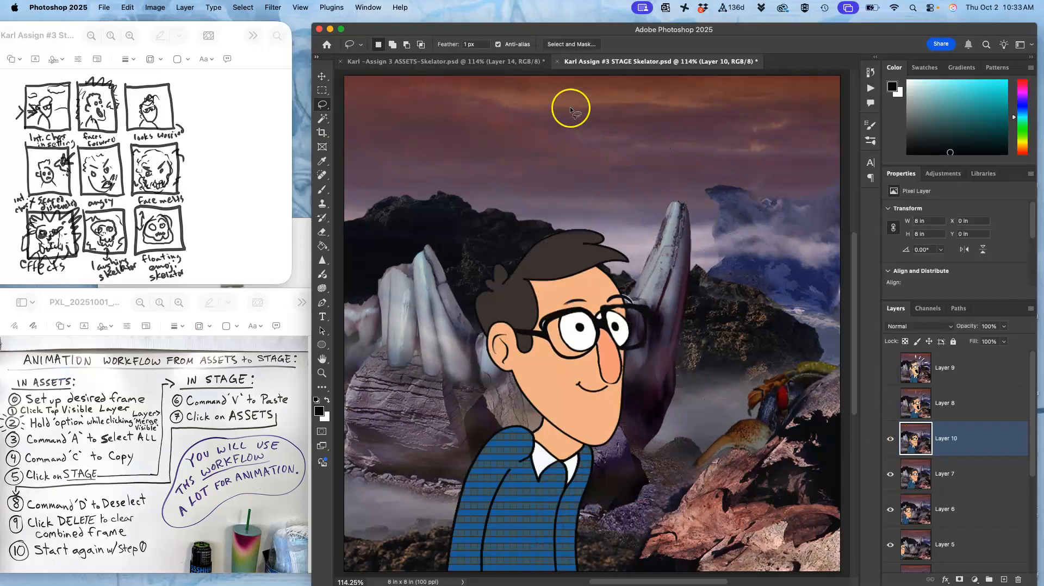
Return to ASSETS, deselect and delete the merged Layer 14, and briefly show the Group 1 copy creature as a check
left_click(510, 62)
key("super+a")
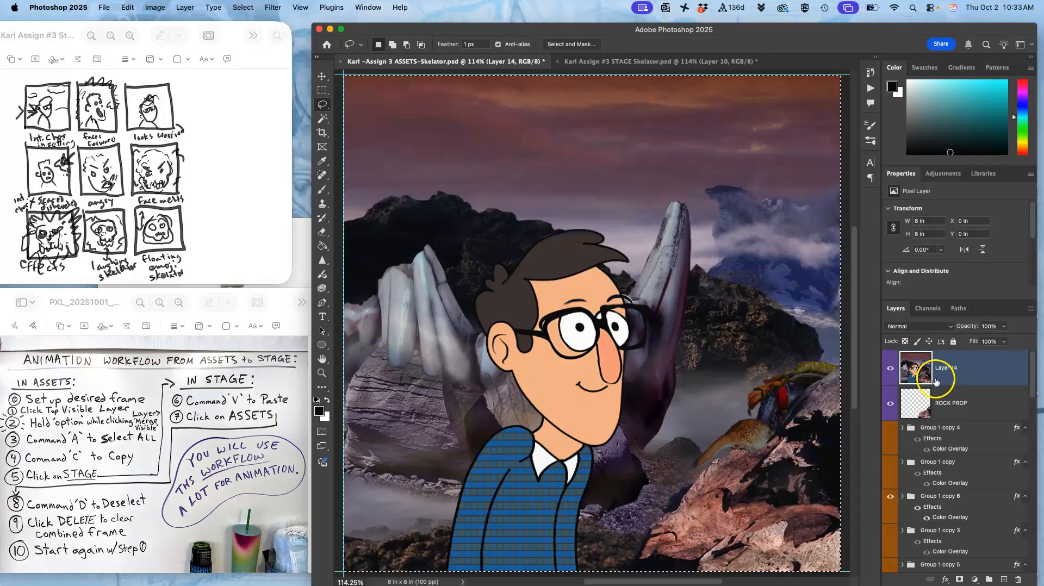
key("super+d")
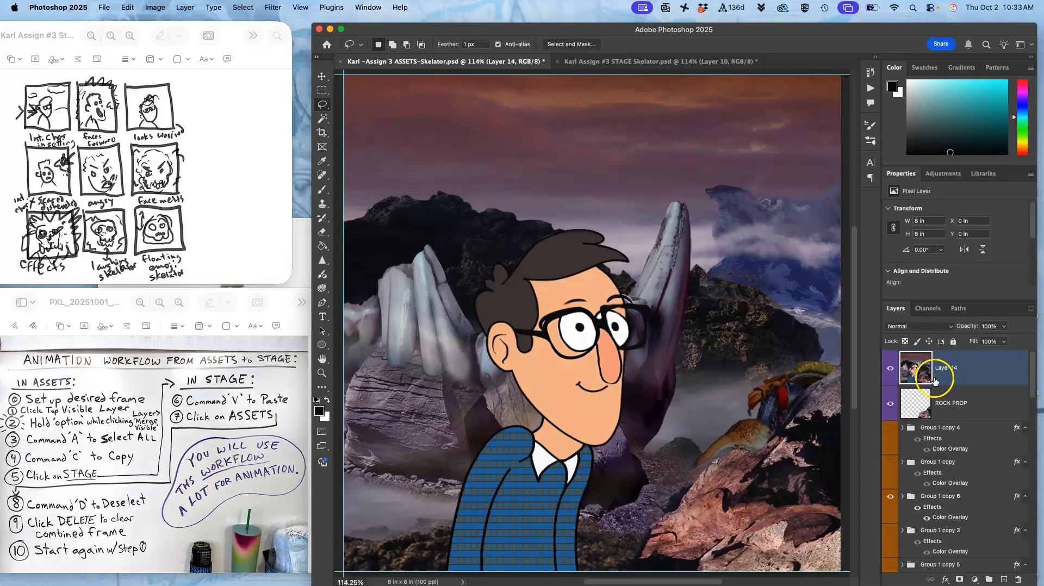
key("BackSpace")
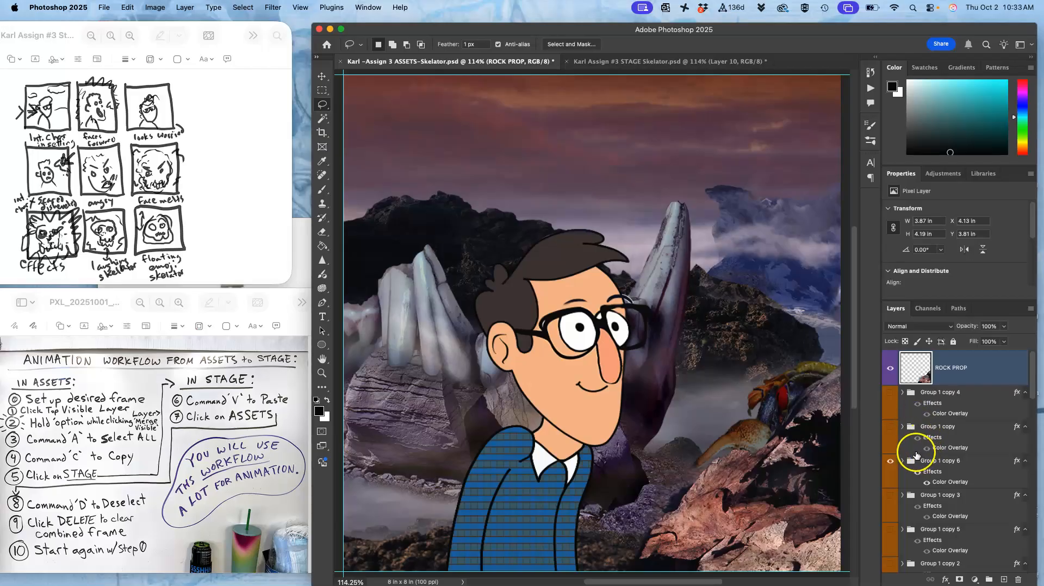
left_click(890, 435)
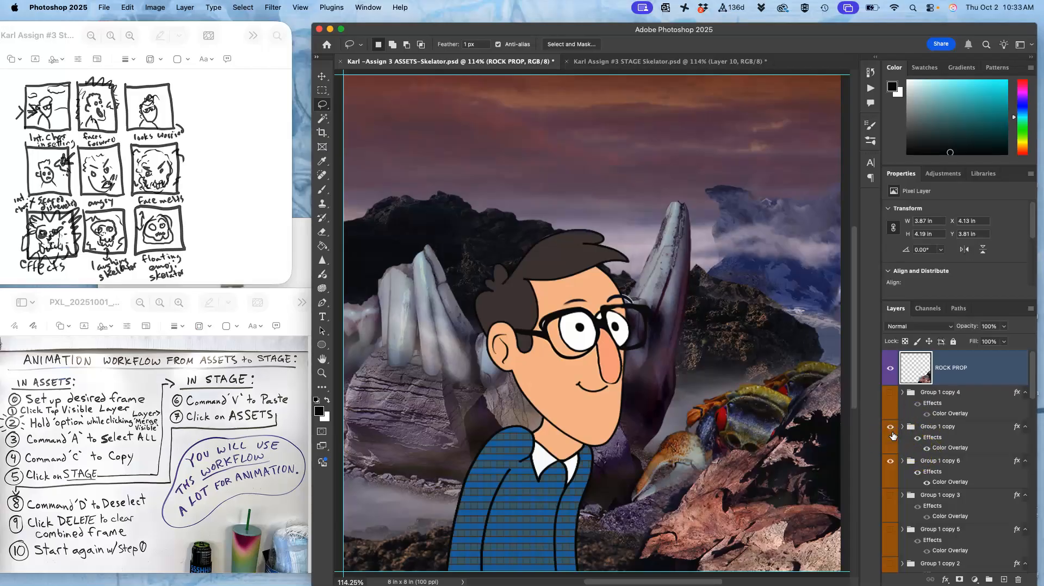
left_click(890, 434)
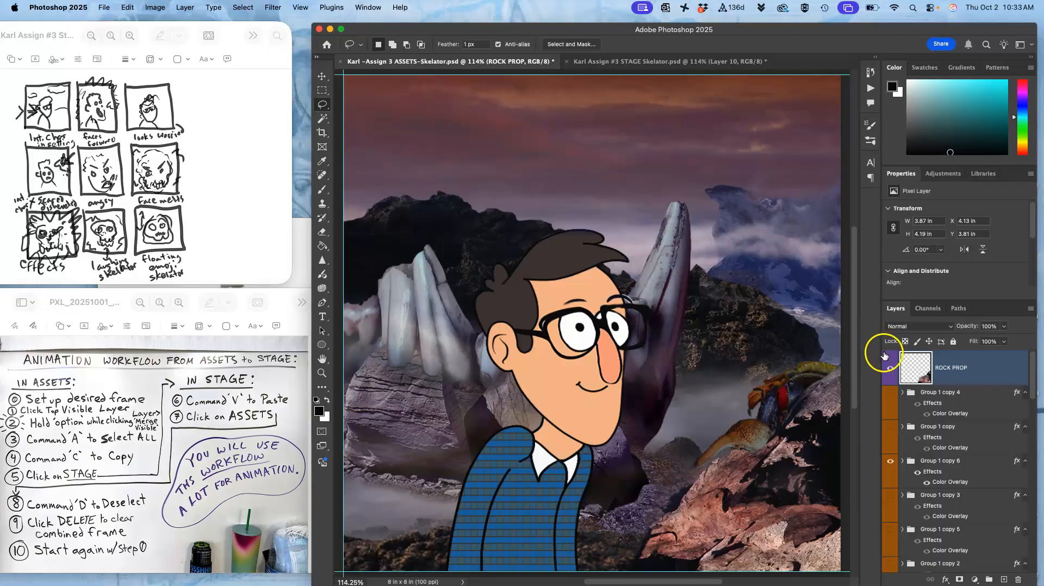
Shift the wood-9616079 mist layer in the Setting group slightly to the right with the Move tool
scroll(955, 461, "down", 20)
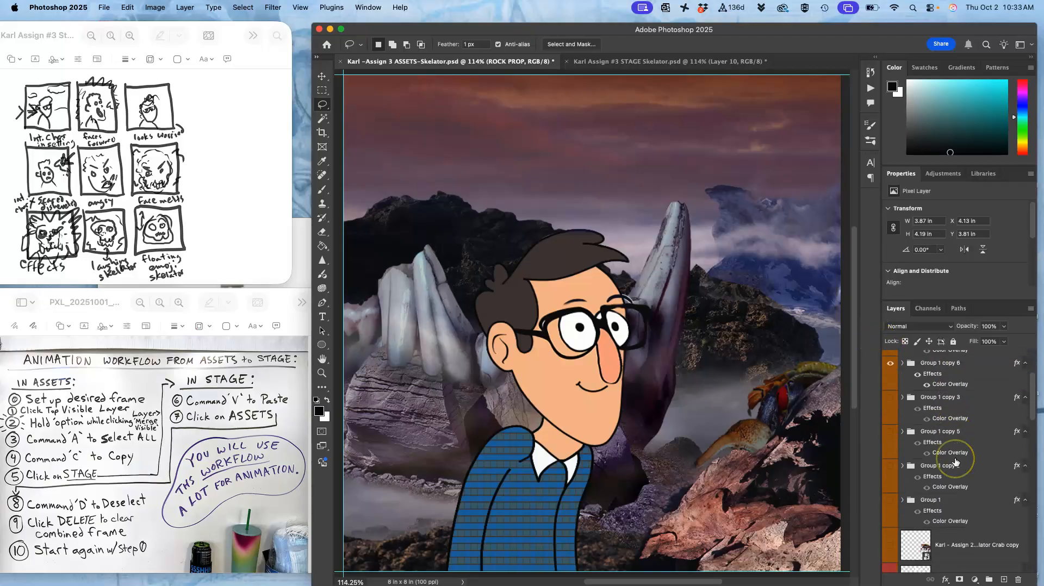
scroll(955, 461, "up", 5)
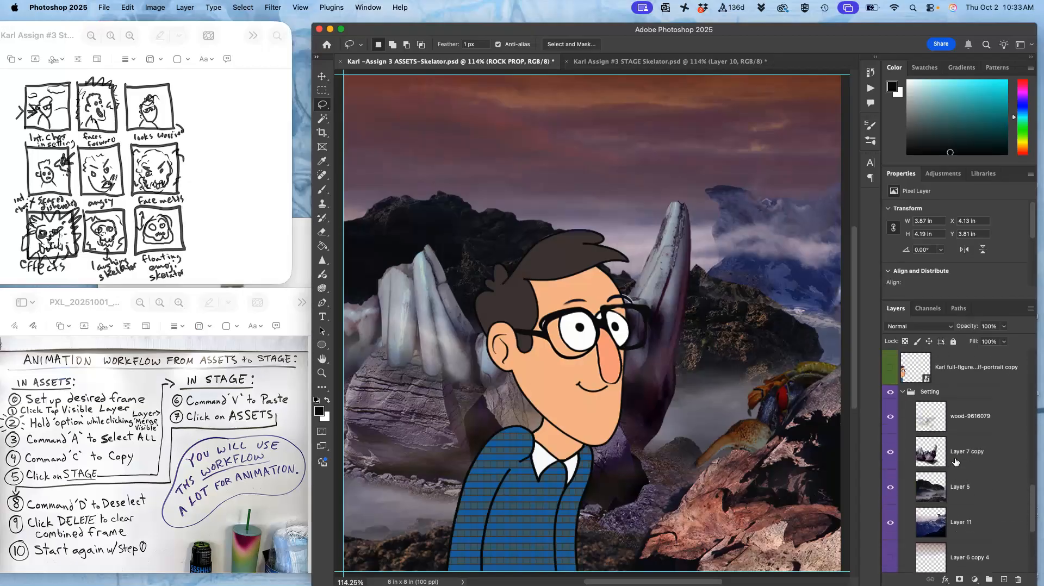
left_click(951, 427)
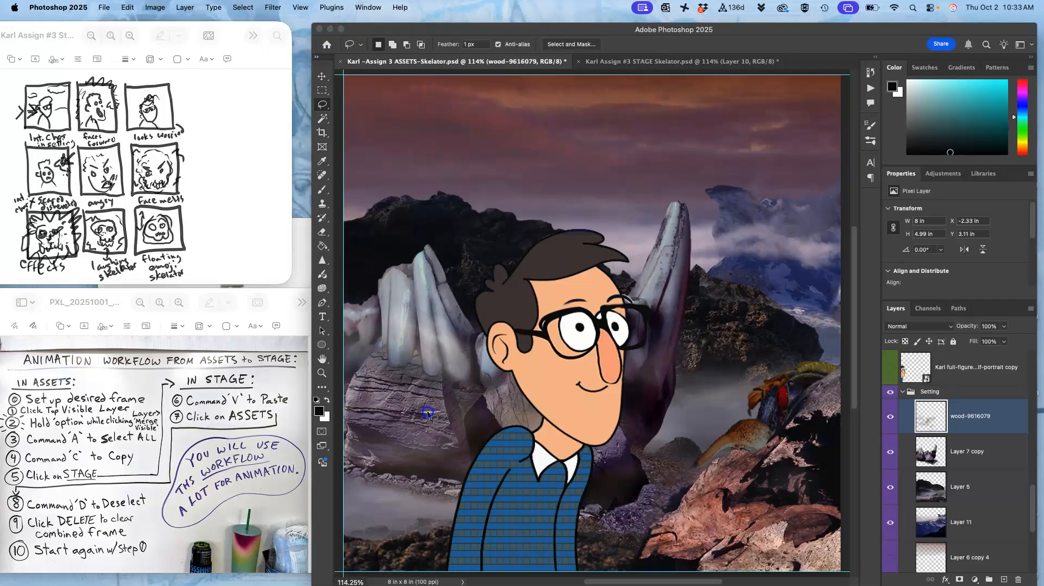
left_click_drag(428, 413, 437, 412)
left_click(511, 229)
left_click(322, 76)
mouse_move(489, 395)
left_mouse_down()
mouse_move(470, 399)
mouse_move(503, 395)
left_mouse_up()
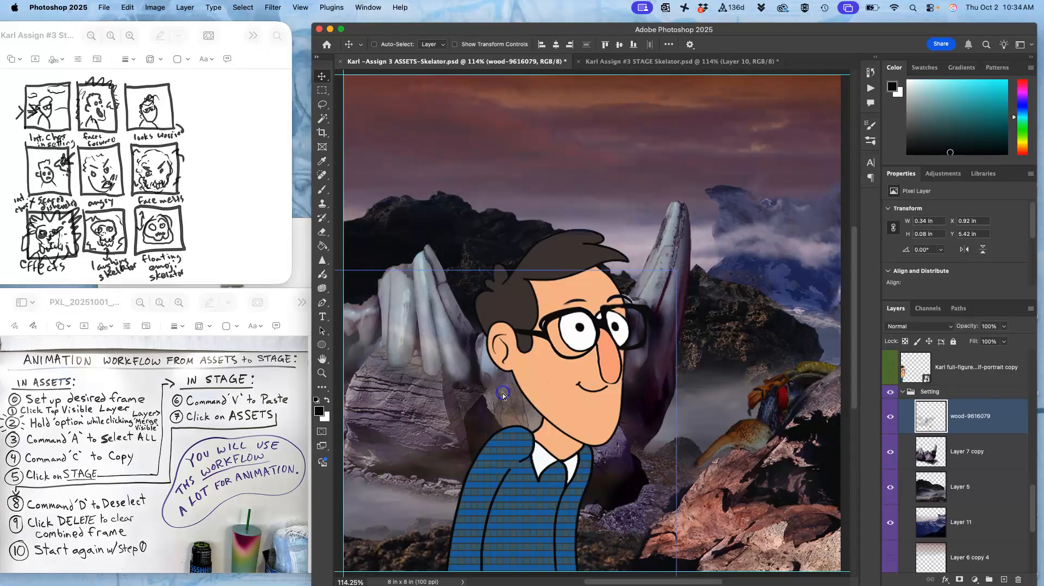
Duplicate Layer 13 together with the full-figure portrait copy 6 layer and hide the two originals
scroll(924, 416, "up", 4)
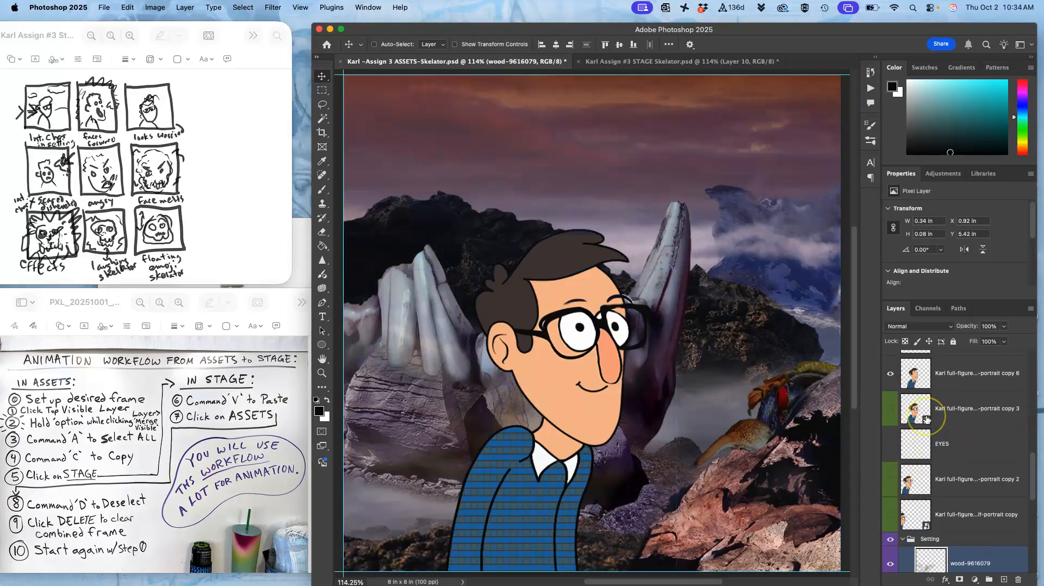
scroll(926, 419, "up", 5)
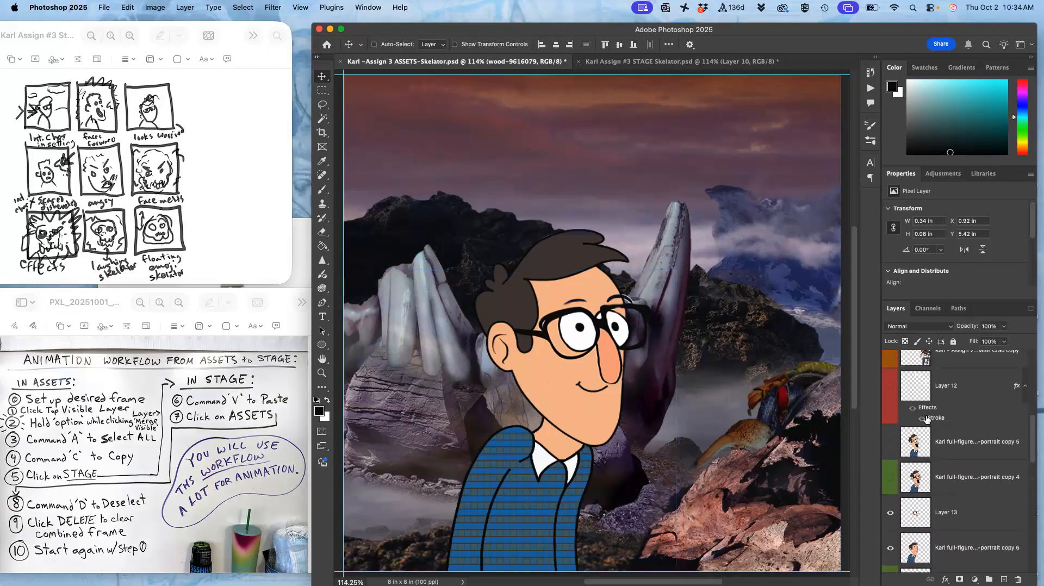
scroll(926, 418, "down", 3)
left_click(939, 435)
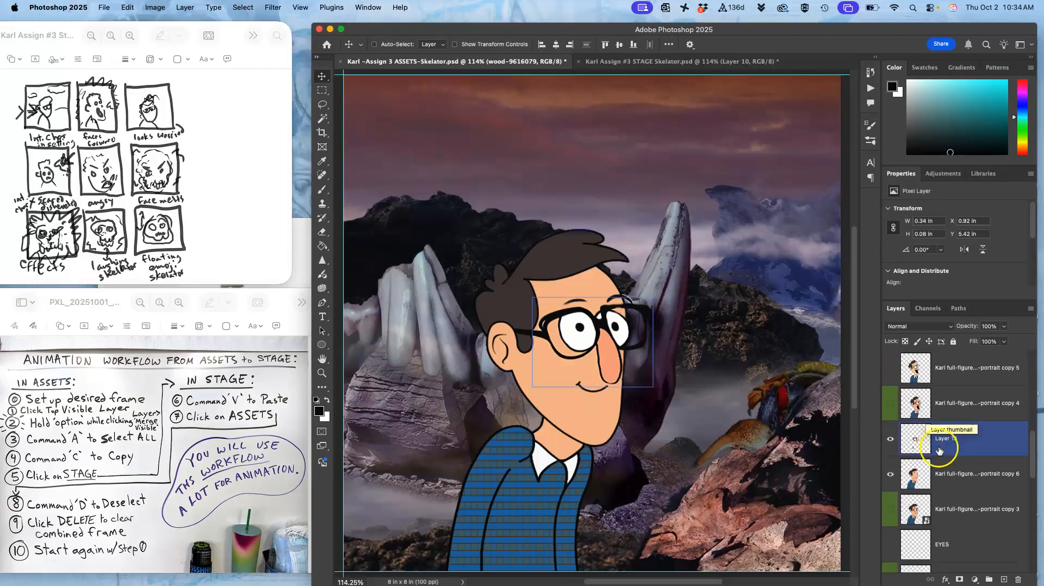
left_click(939, 471)
left_click(945, 442, "shift")
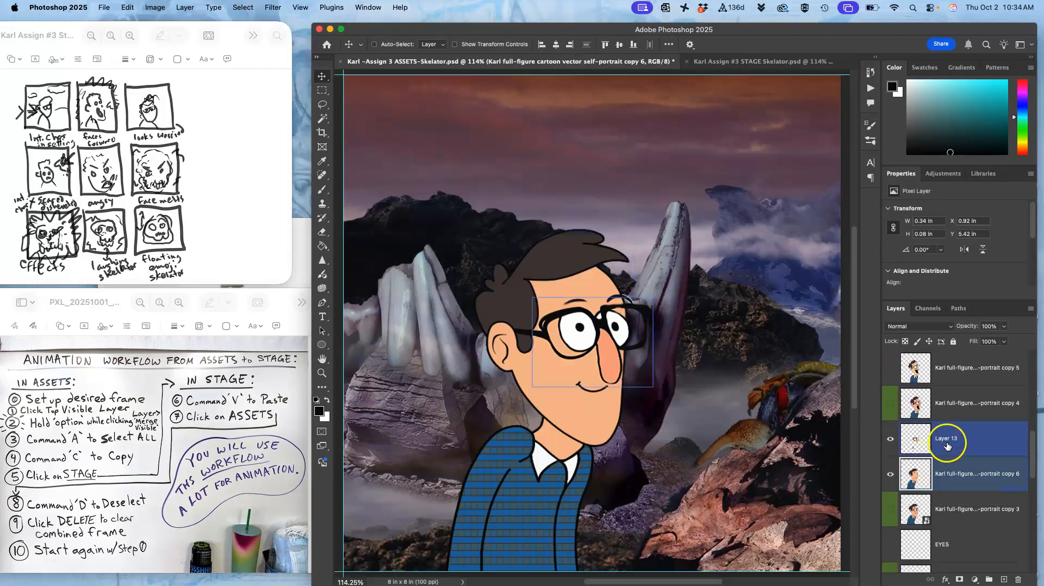
key("super+j")
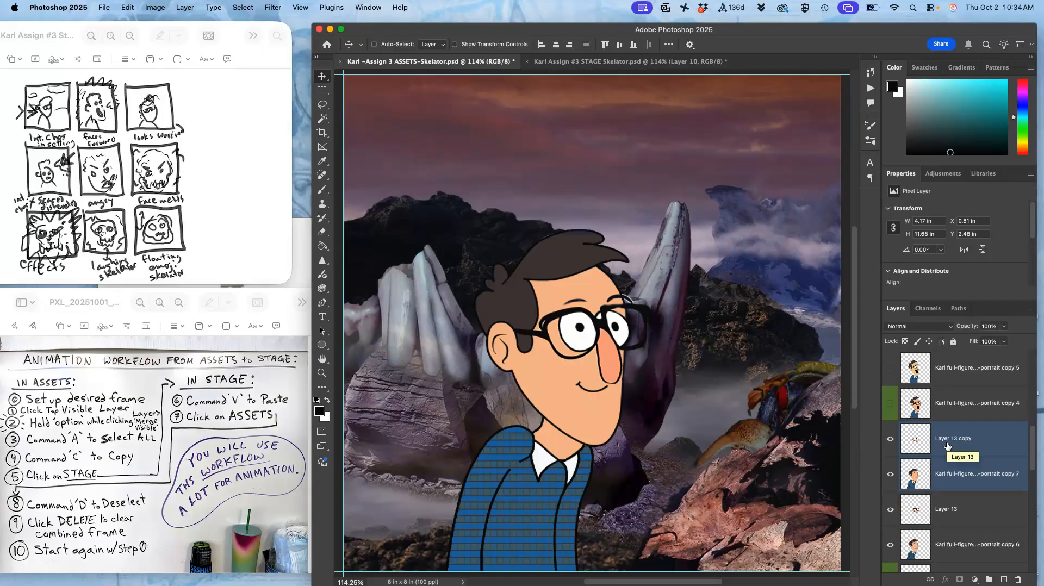
left_click(888, 511)
left_click(890, 544)
left_click(889, 442)
left_click(890, 443)
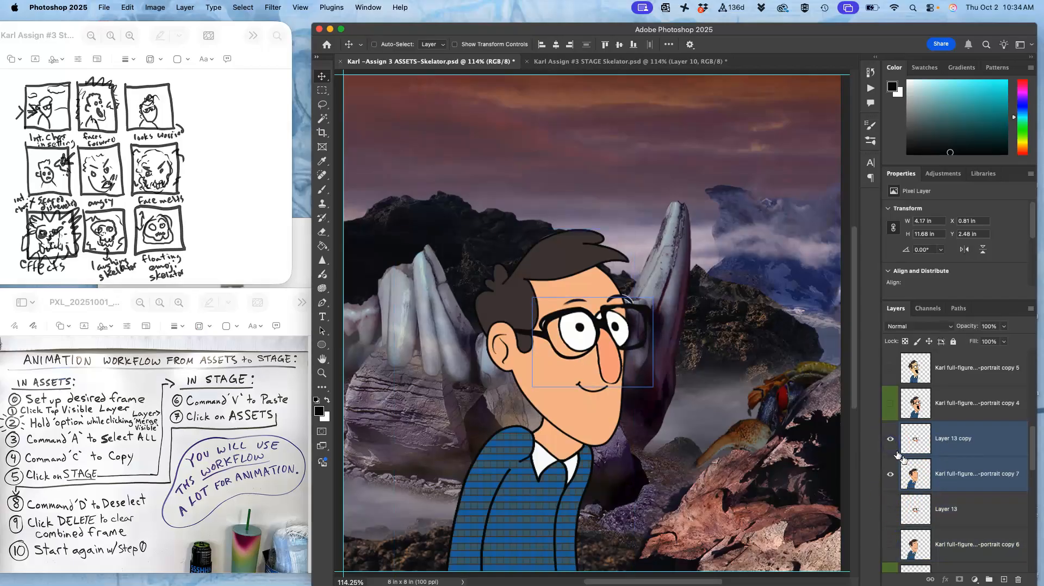
Separate the head of the full-figure portrait copy 7 onto its own layer and move it back over the neck
left_click(927, 473)
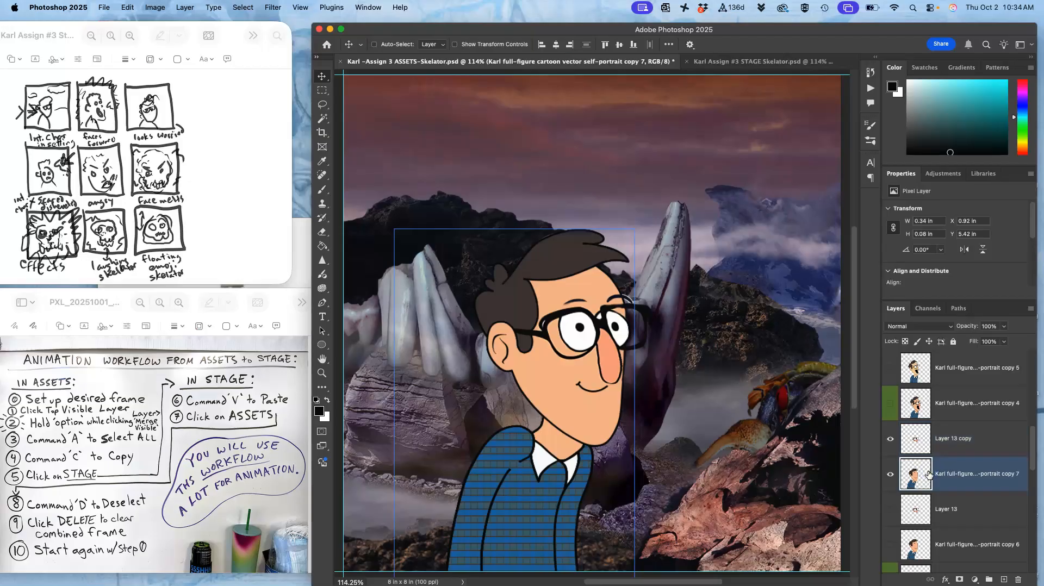
left_click(322, 105)
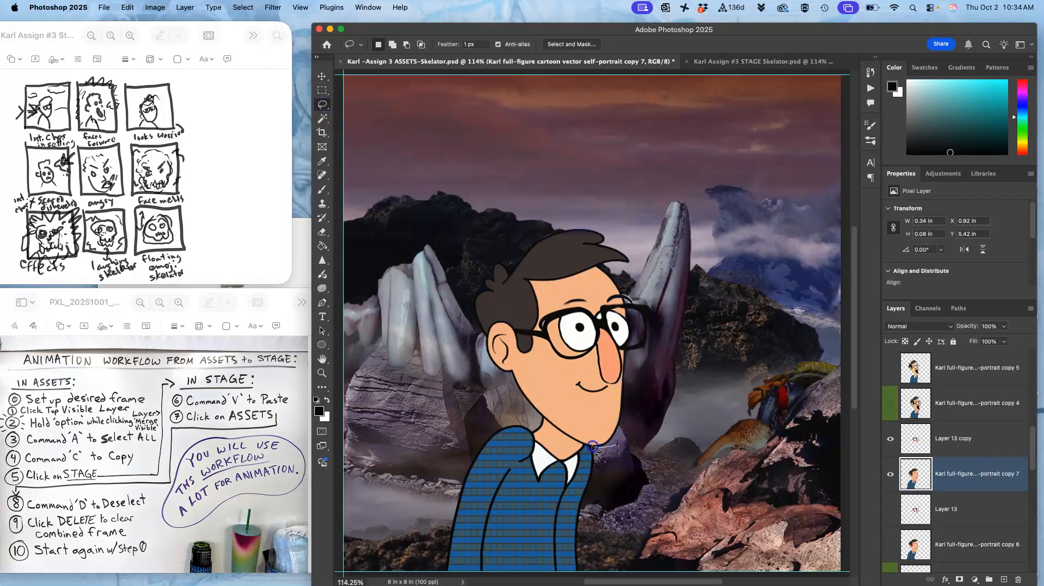
mouse_move(527, 416)
left_mouse_down()
mouse_move(460, 343)
mouse_move(466, 266)
mouse_move(524, 224)
left_mouse_up()
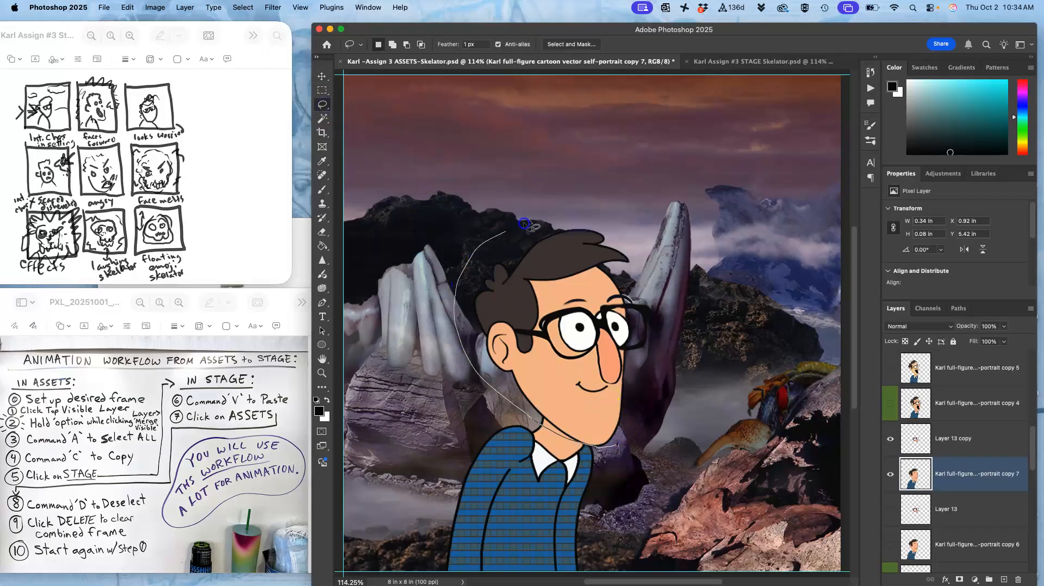
left_click_drag(655, 392, 652, 399)
key("super+x")
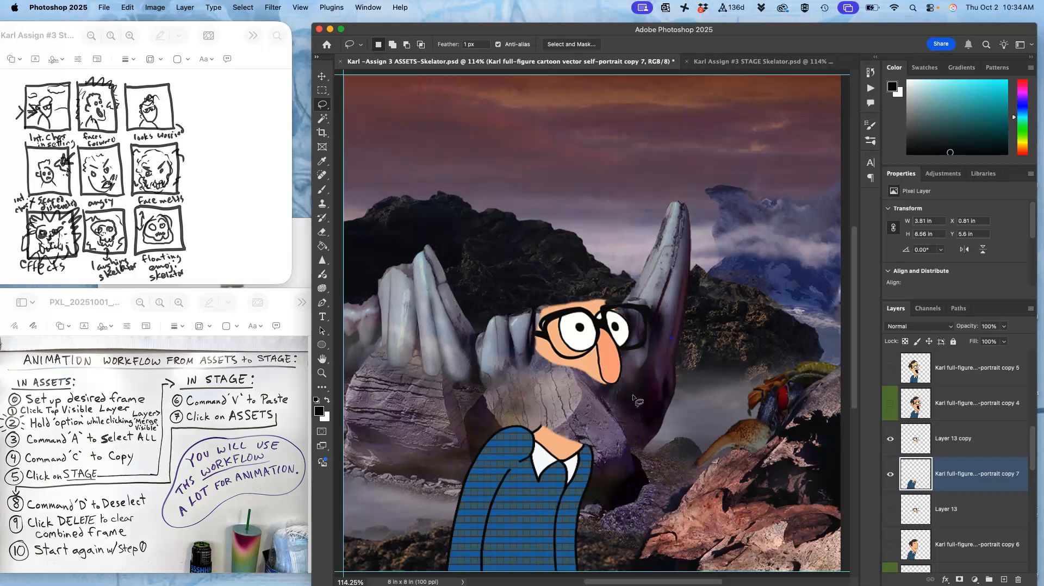
key("super+v")
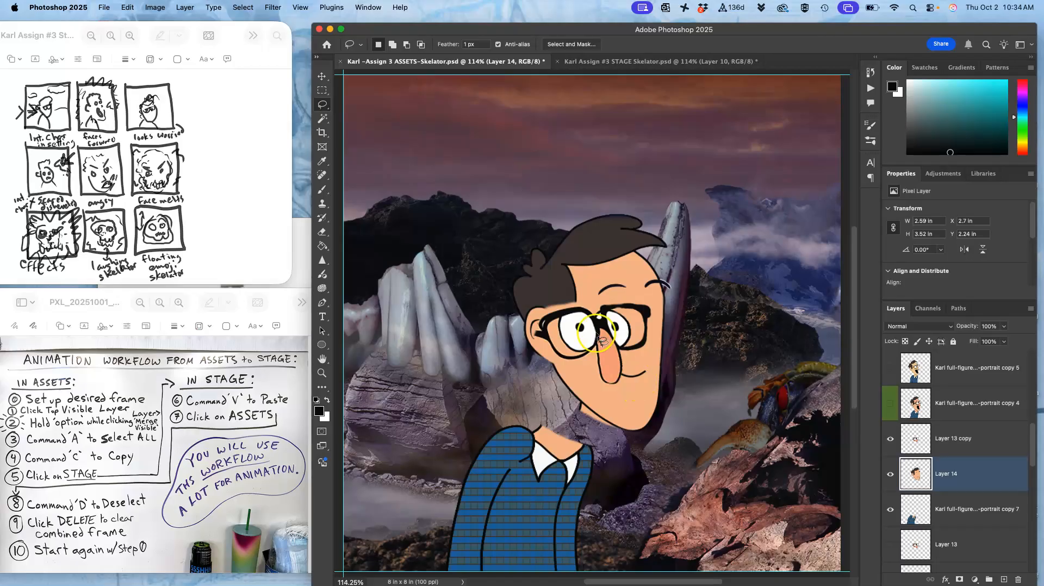
left_click(322, 76)
left_click_drag(622, 272, 586, 282)
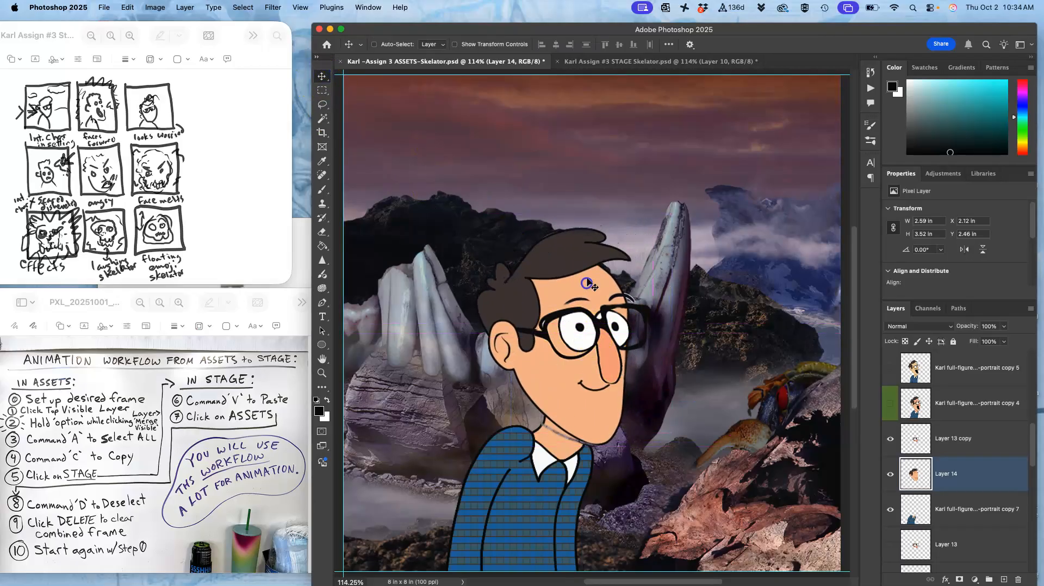
Warp the separated head on Layer 14, pulling the face, hair, ear and neck slightly to the right
key("super+t")
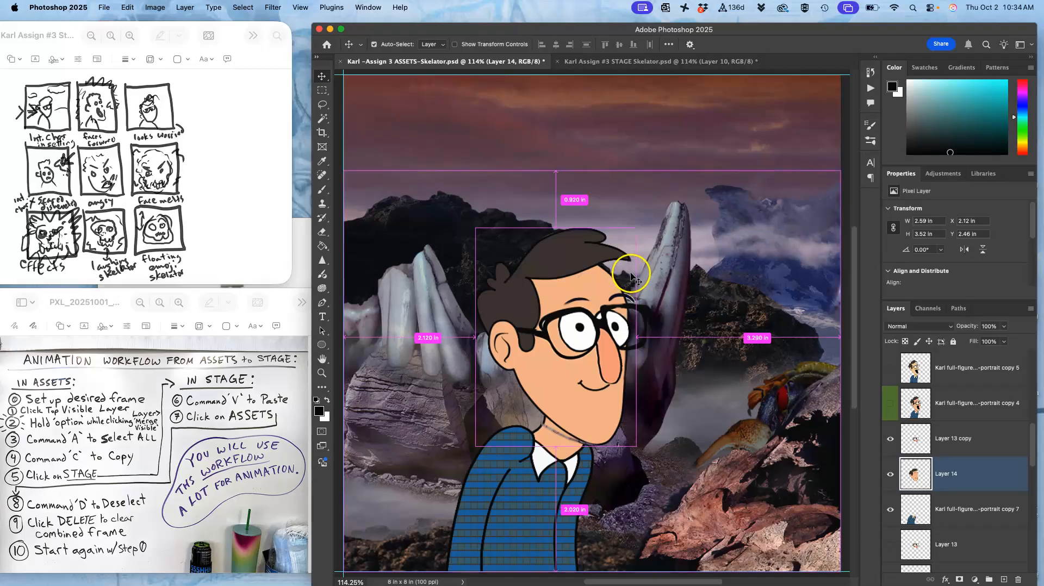
right_click(614, 280)
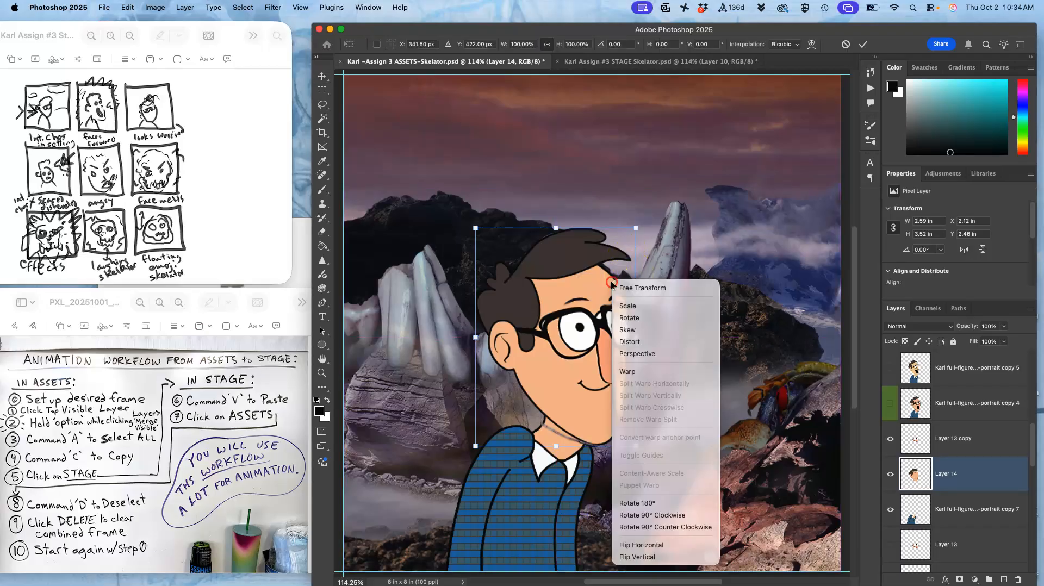
left_click(630, 372)
left_click_drag(624, 347, 632, 348)
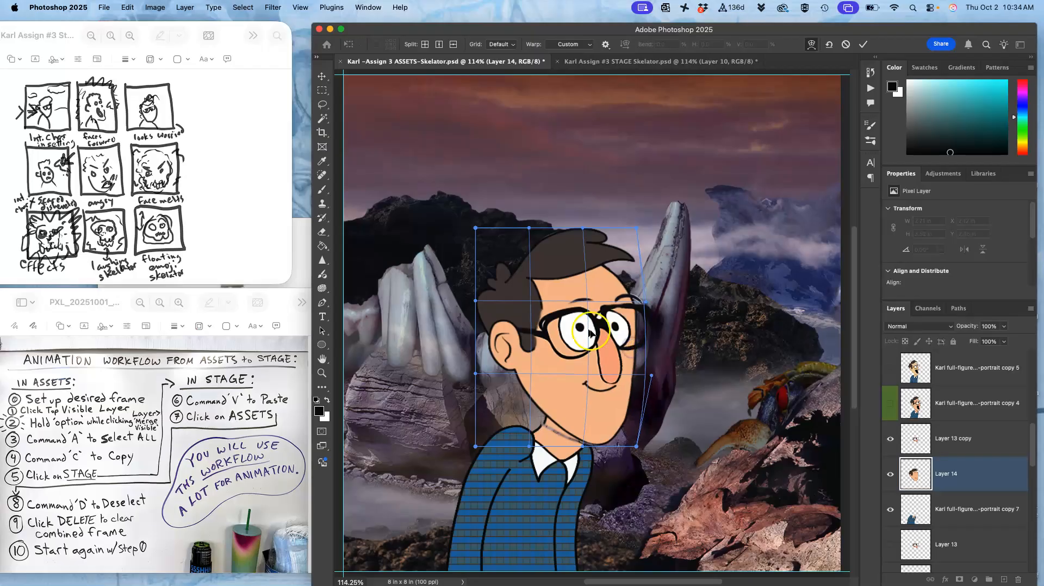
left_click_drag(592, 230, 613, 231)
left_click_drag(489, 350, 500, 352)
left_click_drag(531, 401, 547, 426)
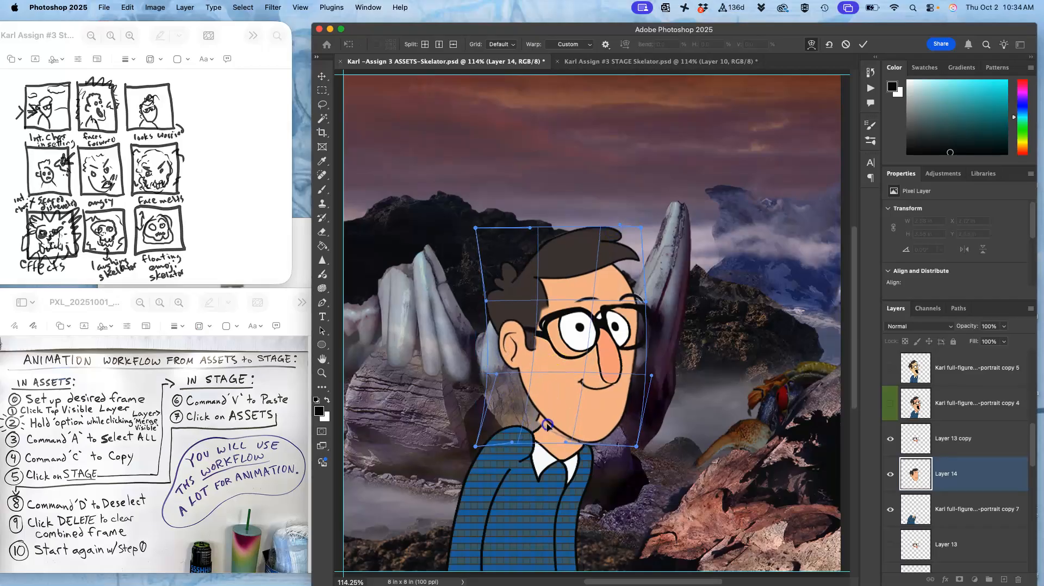